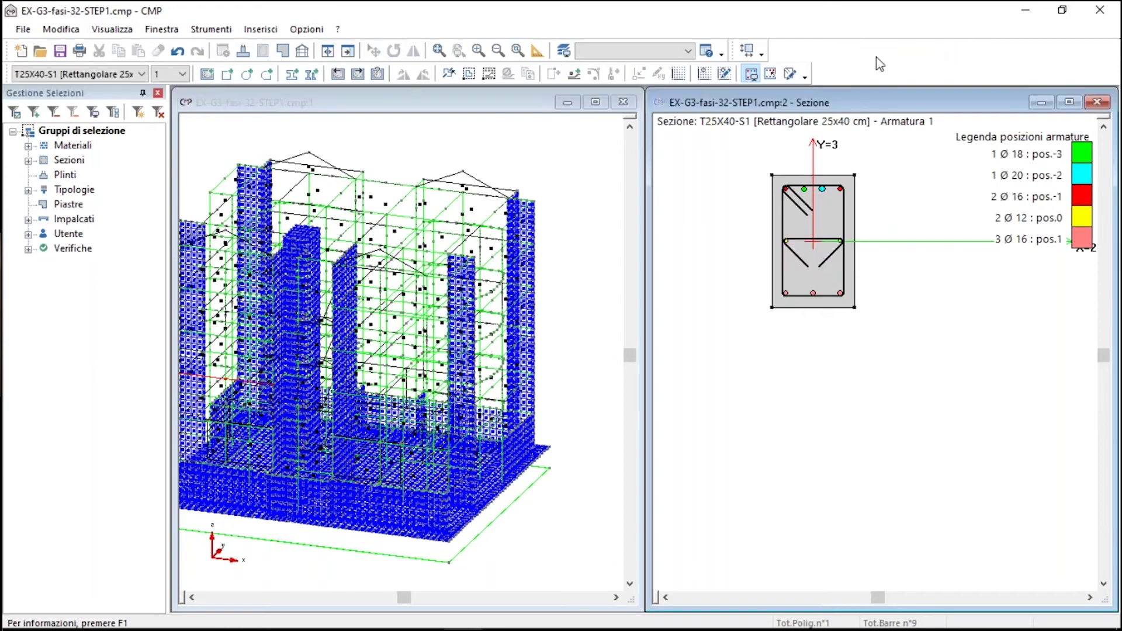
# Rearrange the model and section windows so the section comes first, and display section P40X30-S1 in the section window.
pyautogui.click(562, 143)
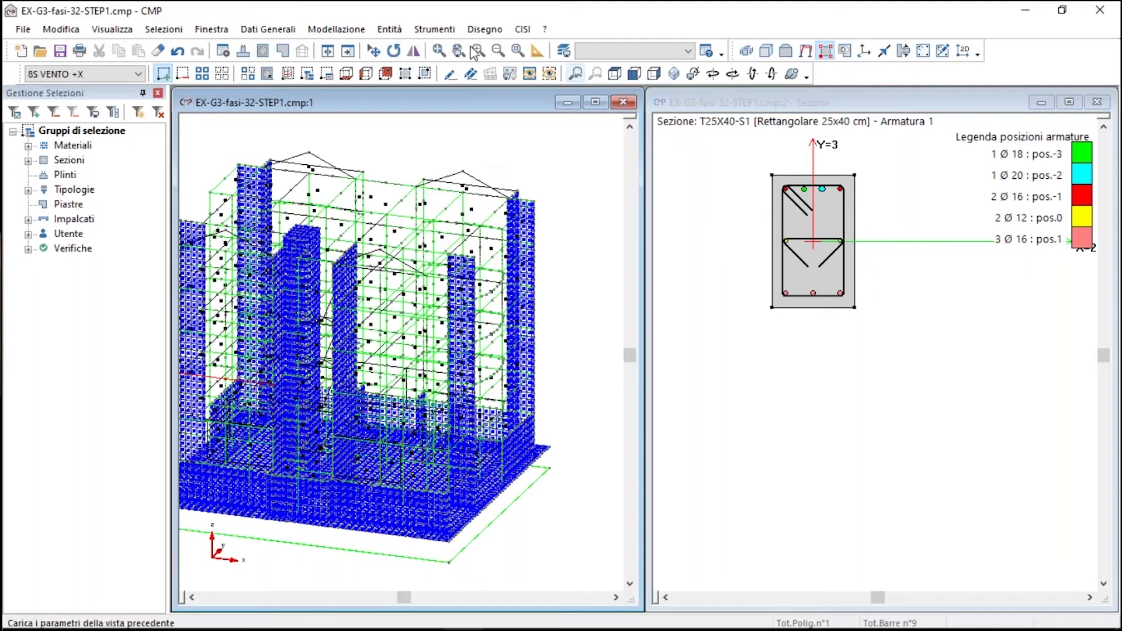
pyautogui.click(328, 51)
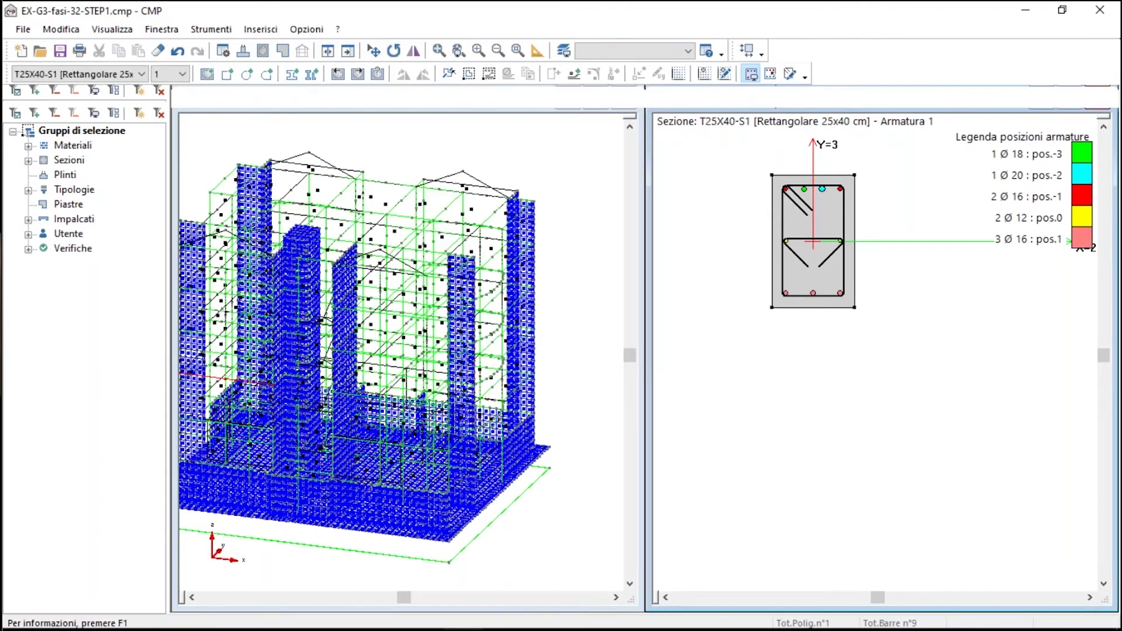
pyautogui.click(142, 74)
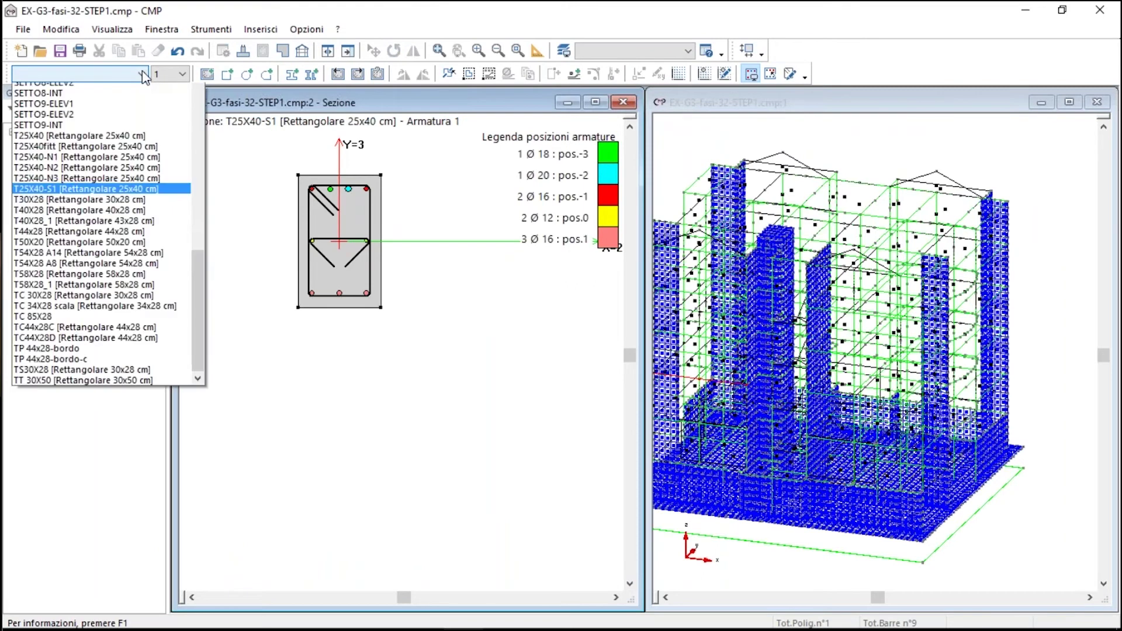
pyautogui.scroll(1, 167, 302)
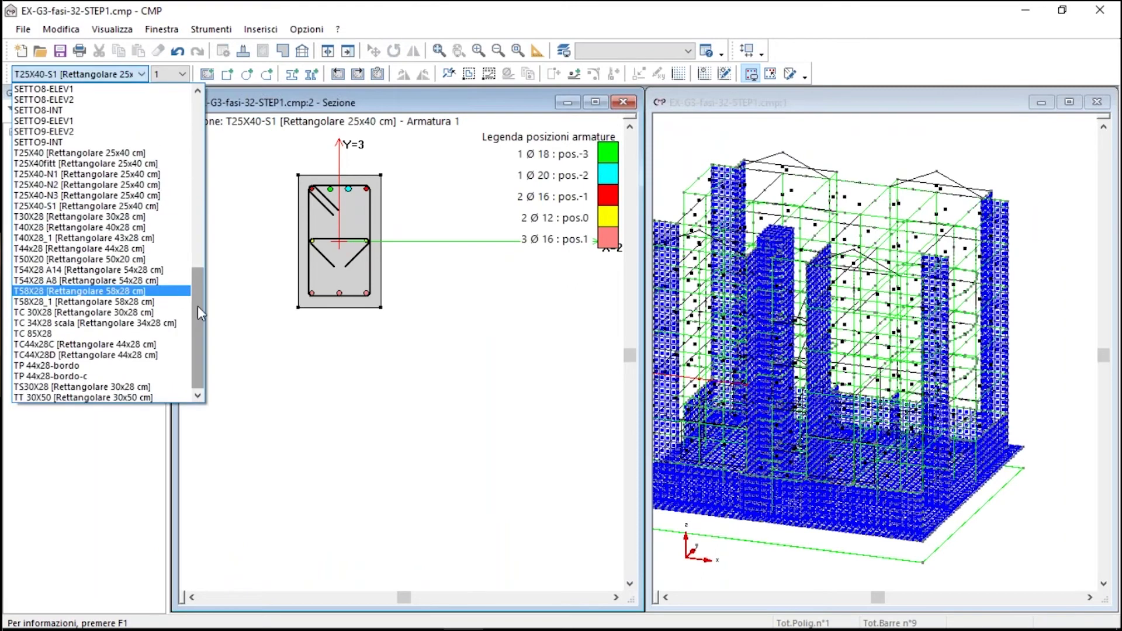
pyautogui.moveTo(197, 305); pyautogui.dragTo(198, 159)
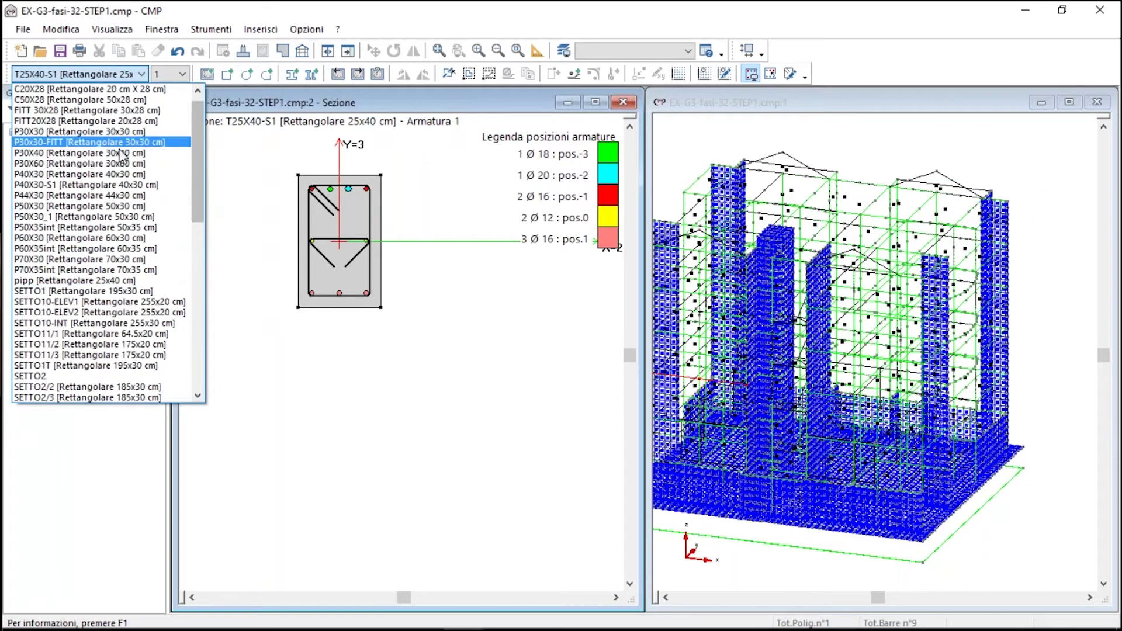
pyautogui.click(114, 184)
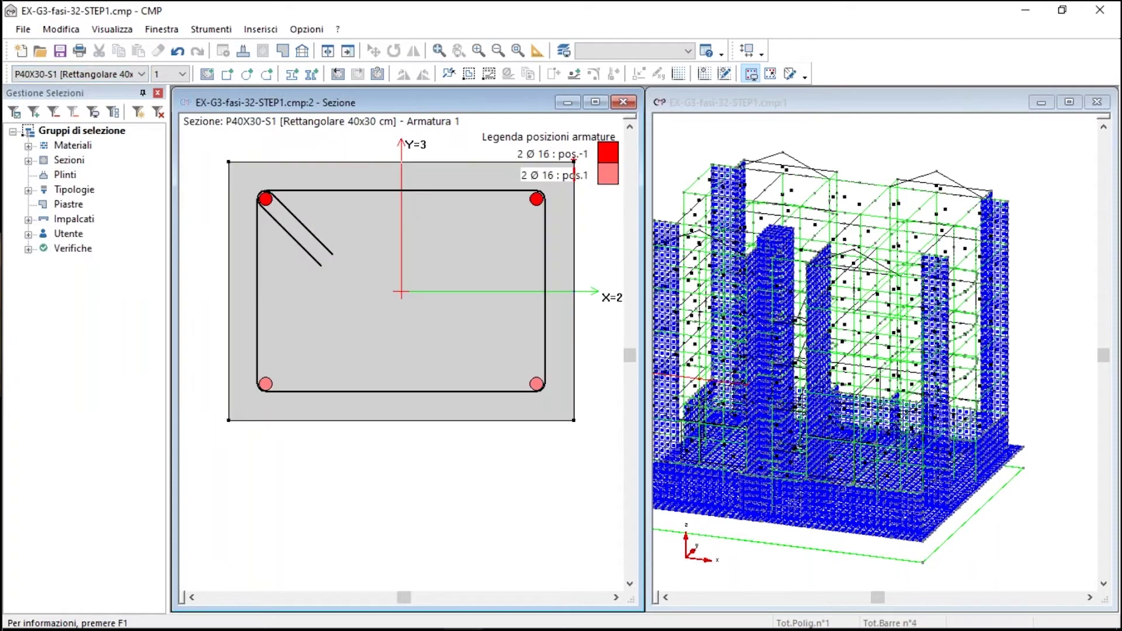
# Isolate in the model view only the column members that use section P40X30-S1.
pyautogui.click(451, 76)
pyautogui.moveTo(941, 172); pyautogui.dragTo(916, 180)
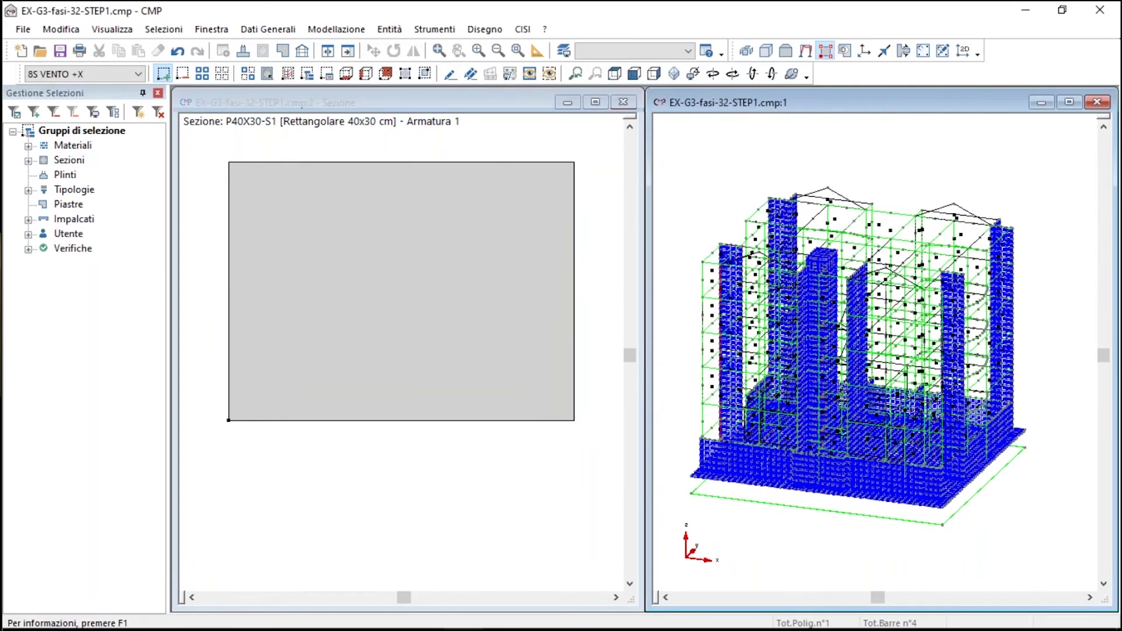
pyautogui.click(923, 50)
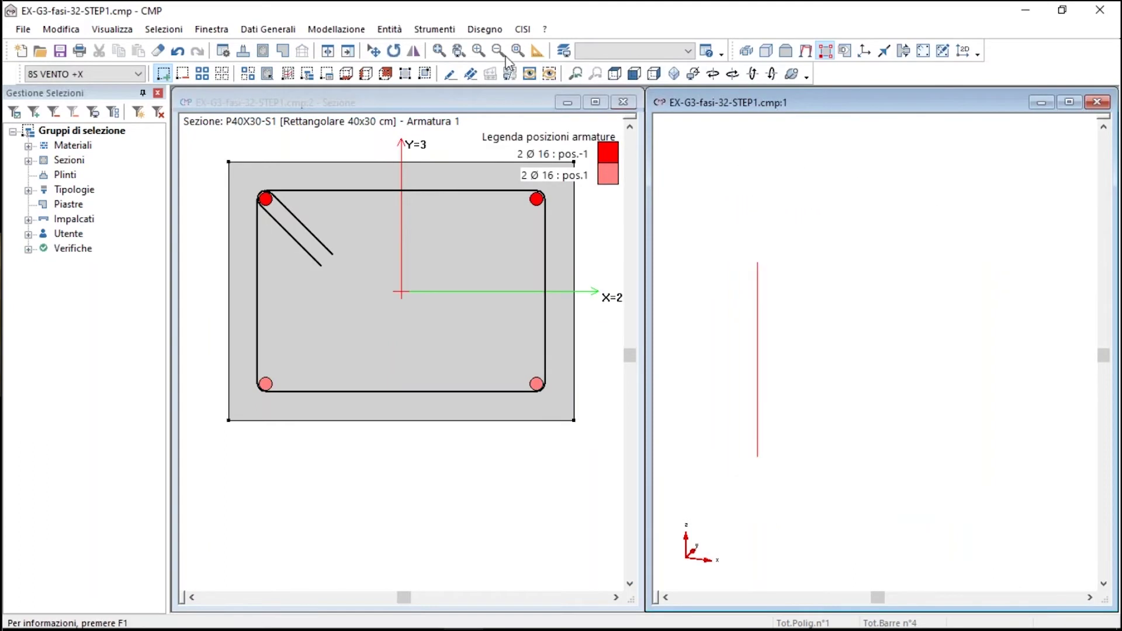
pyautogui.click(471, 74)
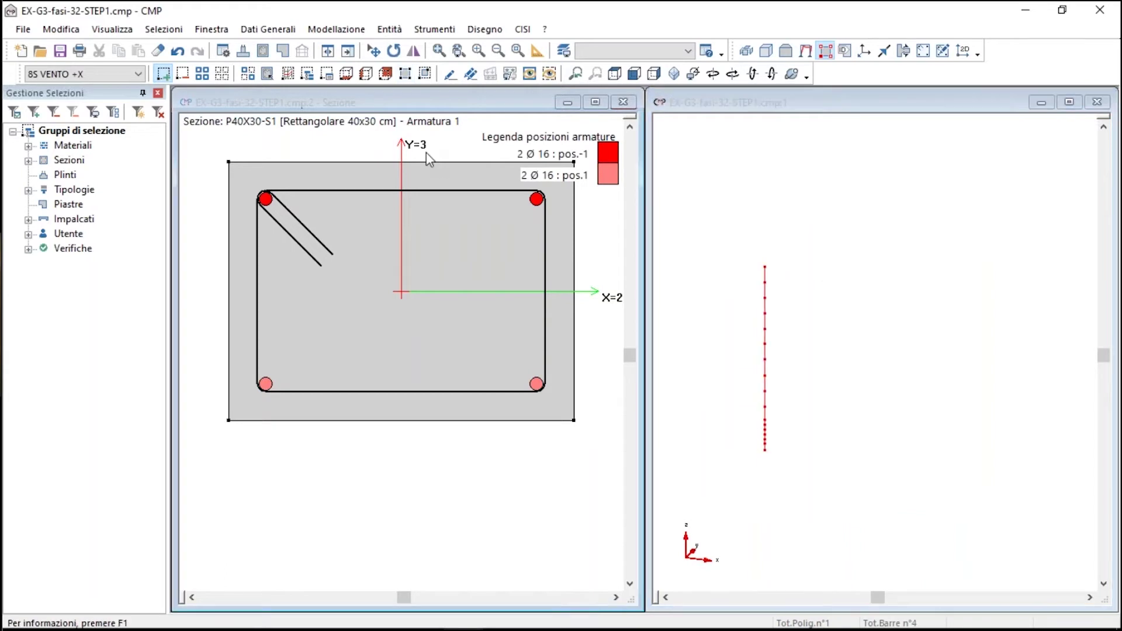
# Render the isolated column with its solid section shape and check where it stands within the whole structure.
pyautogui.click(414, 218)
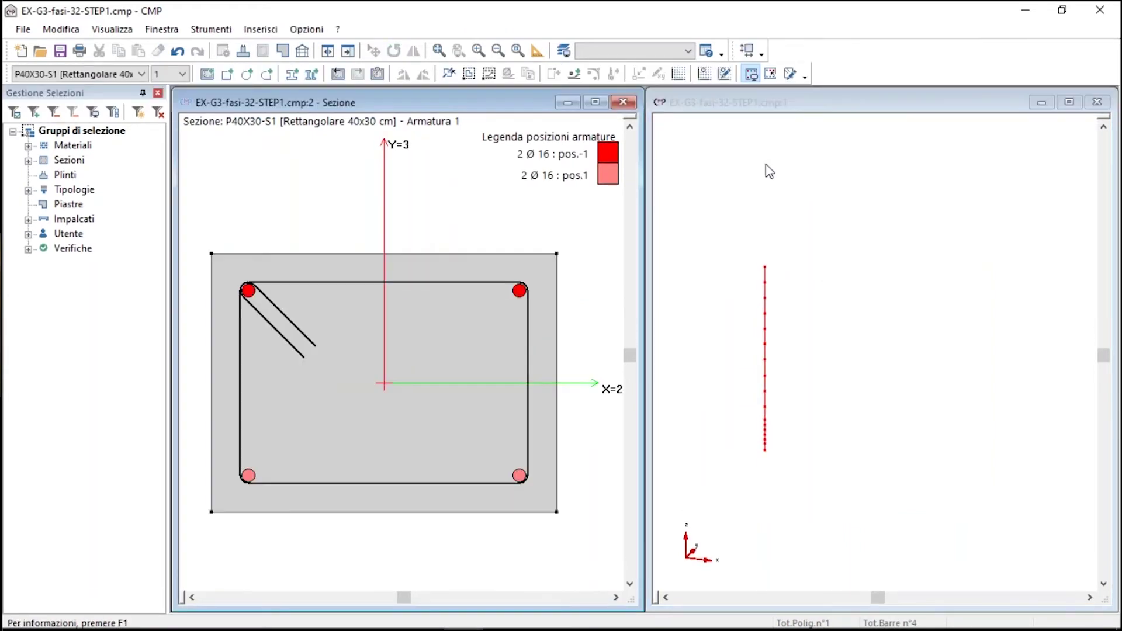
pyautogui.click(769, 171)
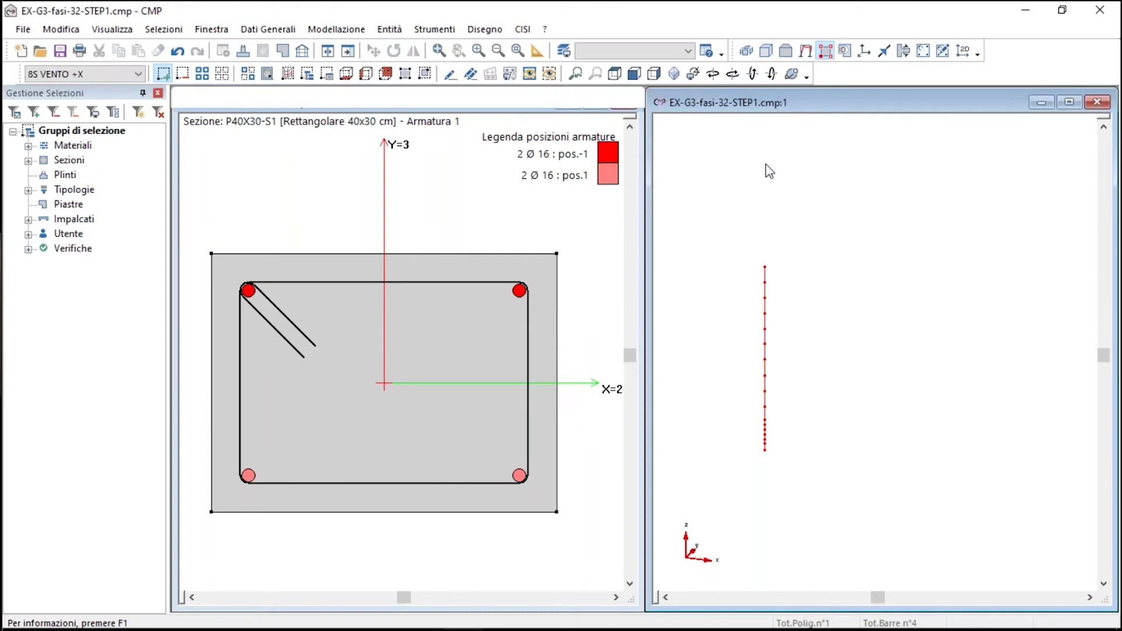
pyautogui.click(766, 51)
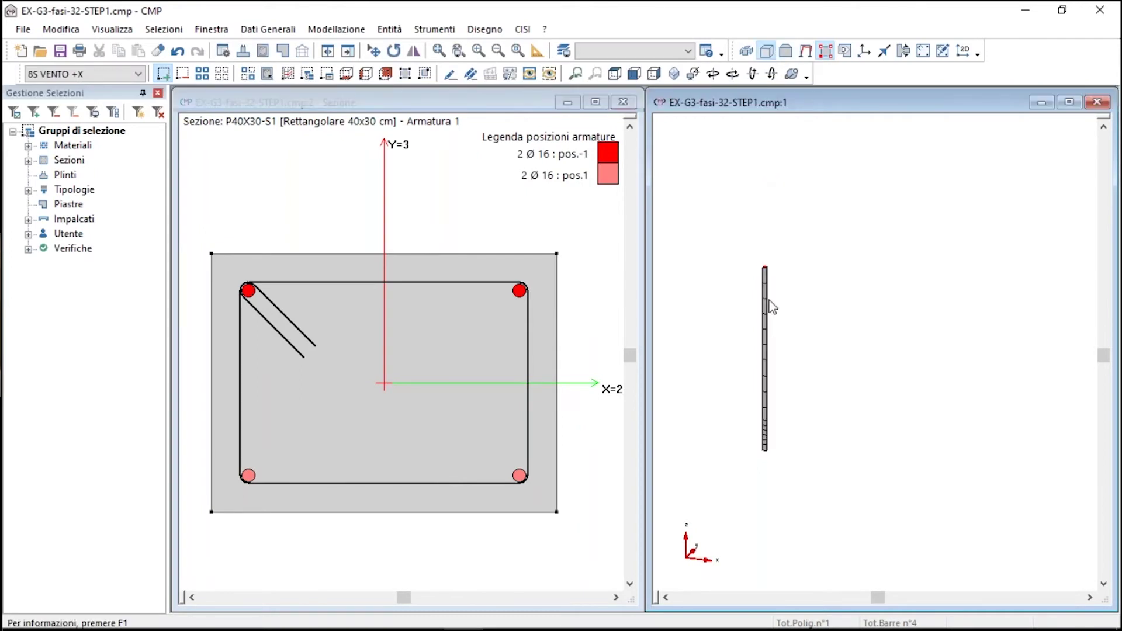
pyautogui.moveTo(796, 291)
pyautogui.mouseDown()
pyautogui.moveTo(806, 271)
pyautogui.moveTo(812, 293)
pyautogui.mouseUp()
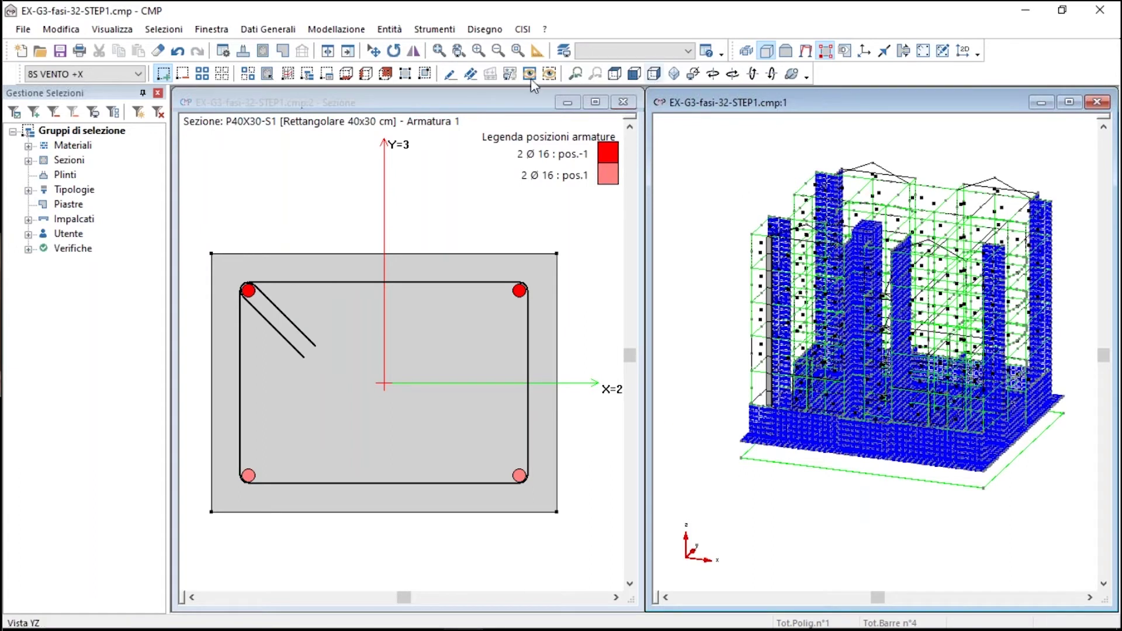
pyautogui.click(549, 75)
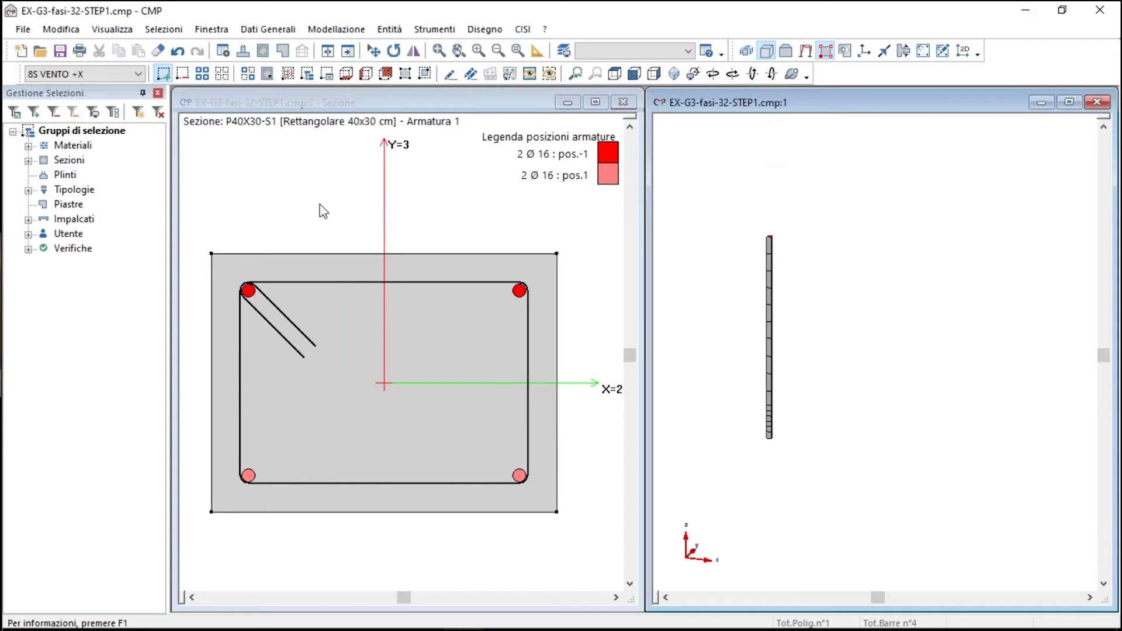
# Show only the columns of the user selection group PILASTRI-VER in the model view.
pyautogui.click(27, 234)
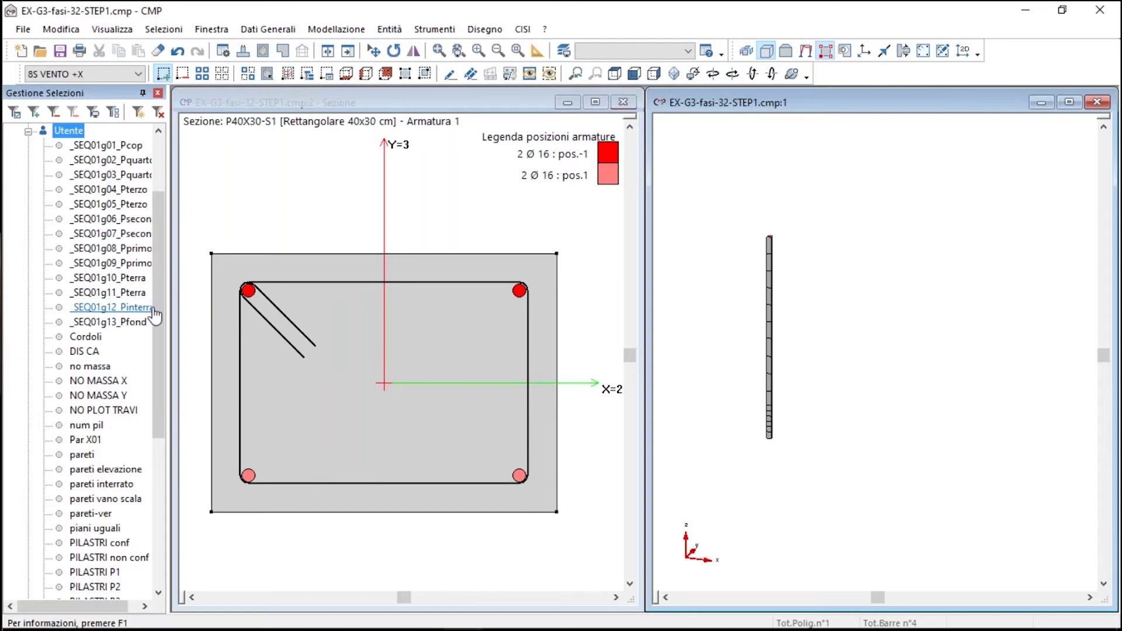
pyautogui.scroll(-4, 151, 346)
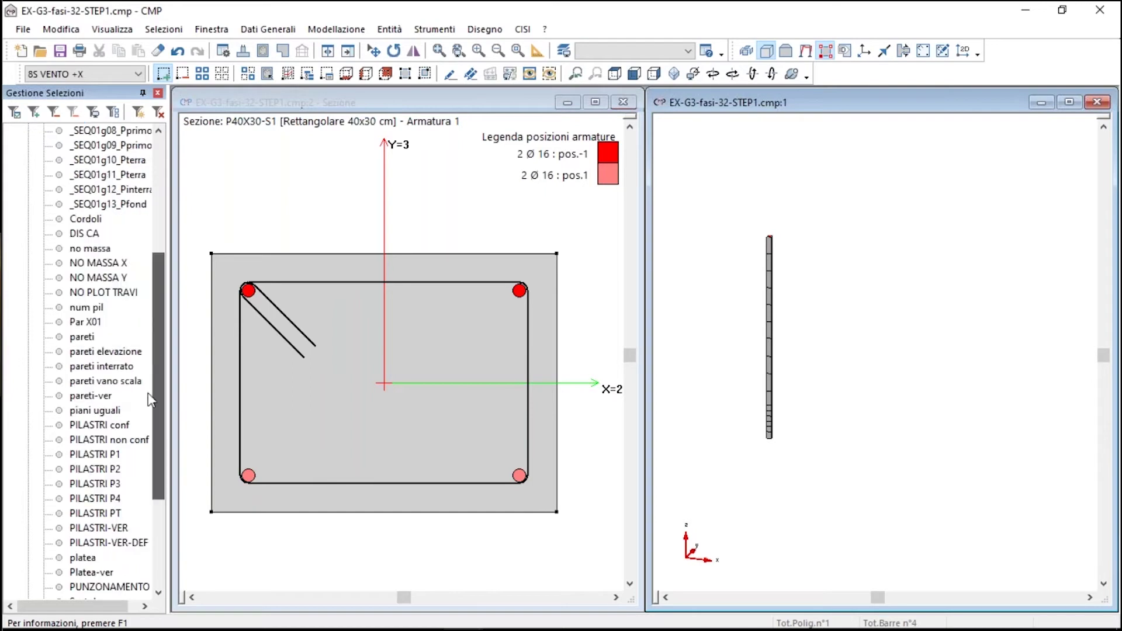
pyautogui.scroll(-3, 151, 414)
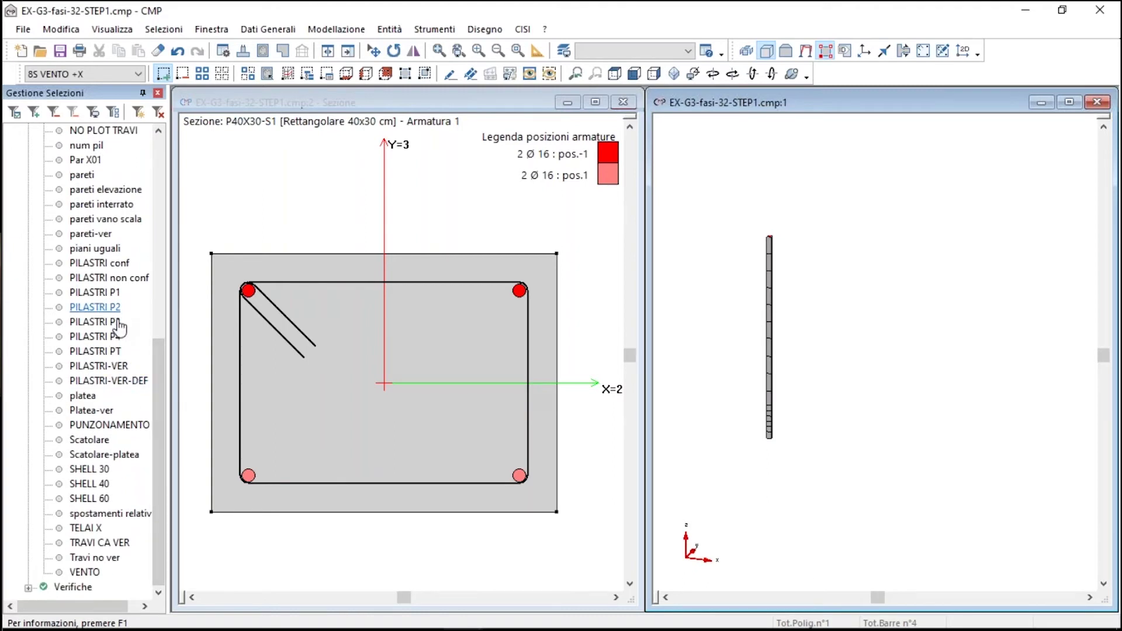
pyautogui.click(76, 366)
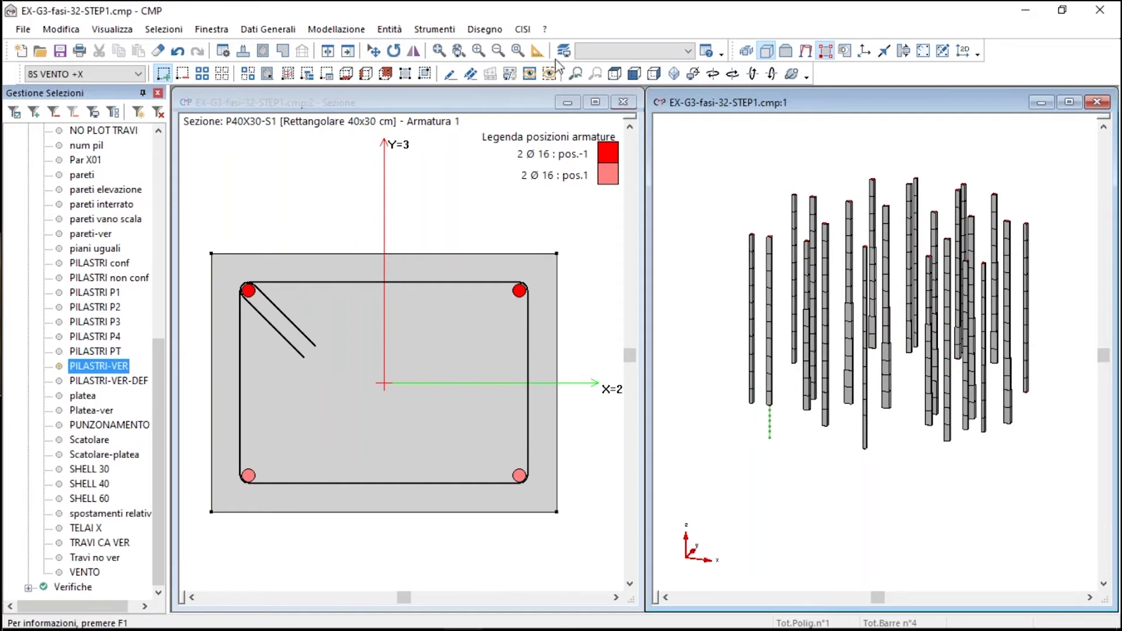
pyautogui.click(731, 145)
# Open the verification settings for members and load the existing setting PressoFless.CA.
pyautogui.click(435, 29)
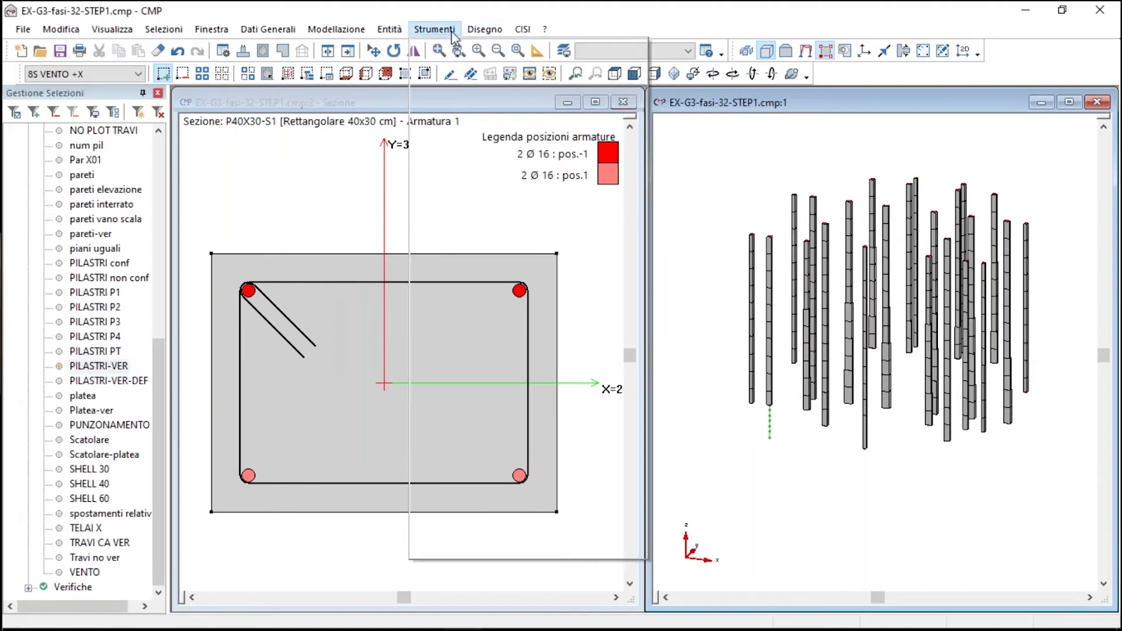
pyautogui.moveTo(478, 210)
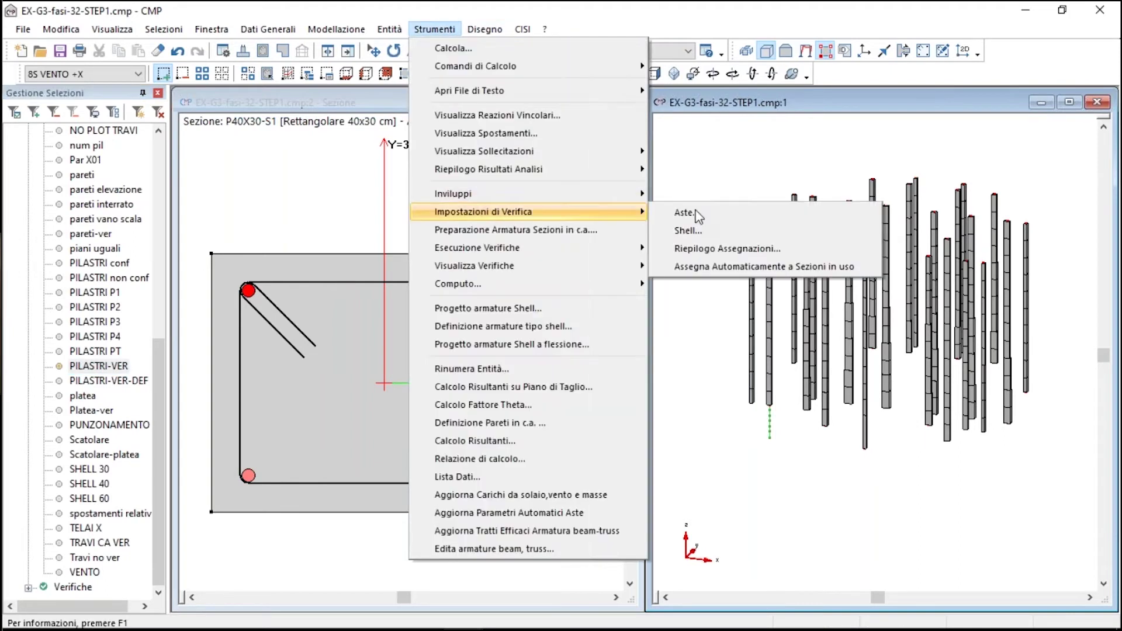
pyautogui.click(731, 221)
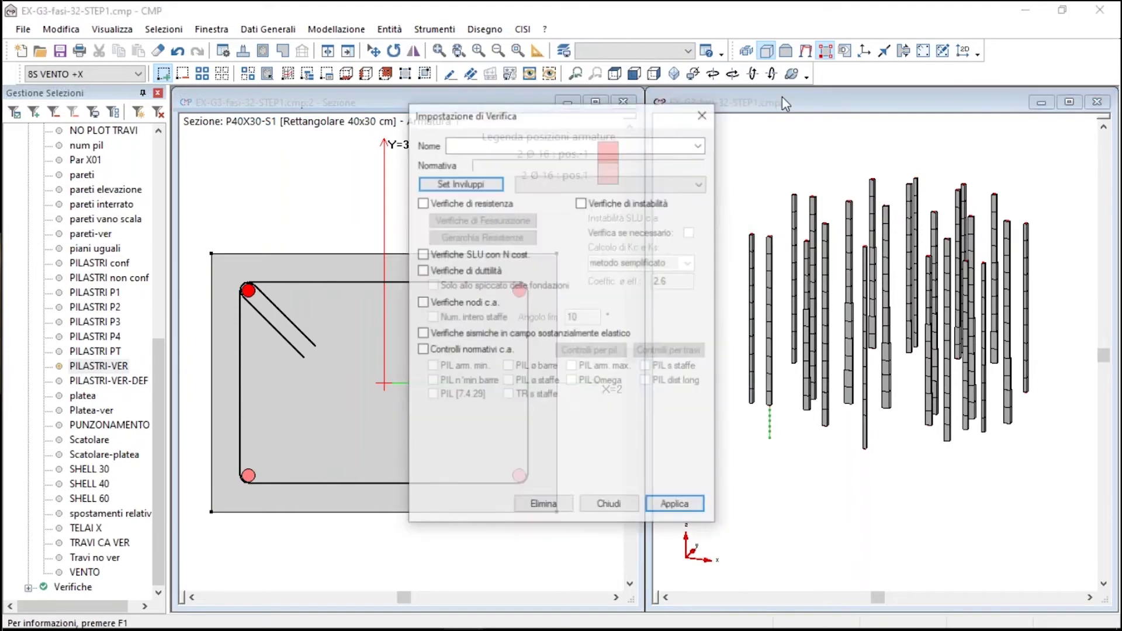
pyautogui.click(700, 145)
pyautogui.click(693, 158)
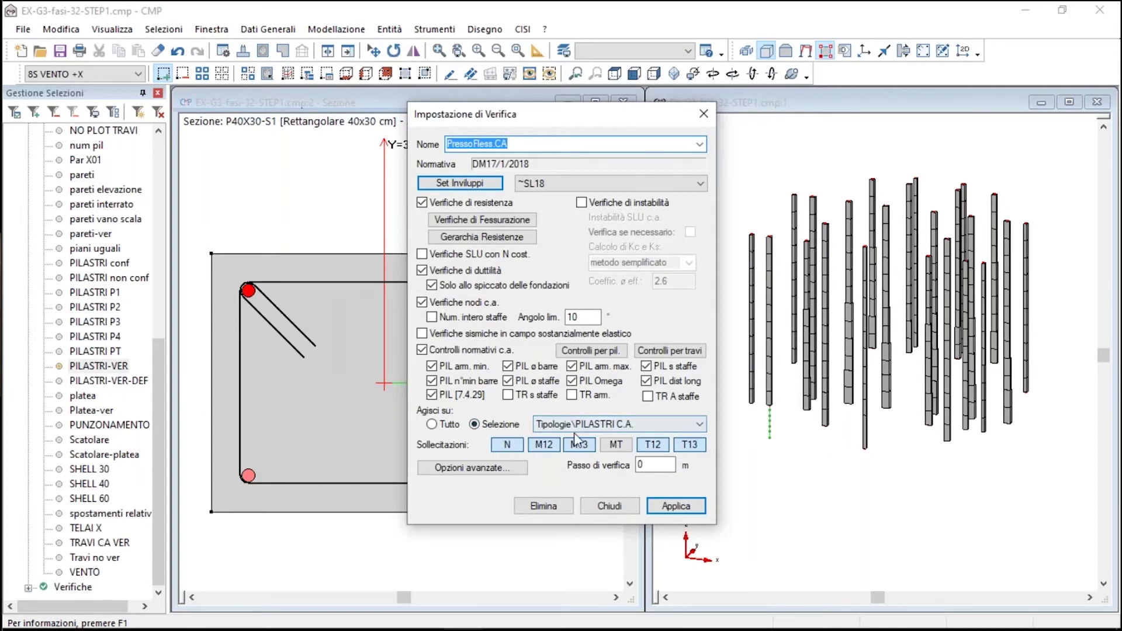
# Apply the PressoFless.CA setting to the selection Utente\PILASTRI-VER, overwrite the existing setting and close the dialog.
pyautogui.click(701, 430)
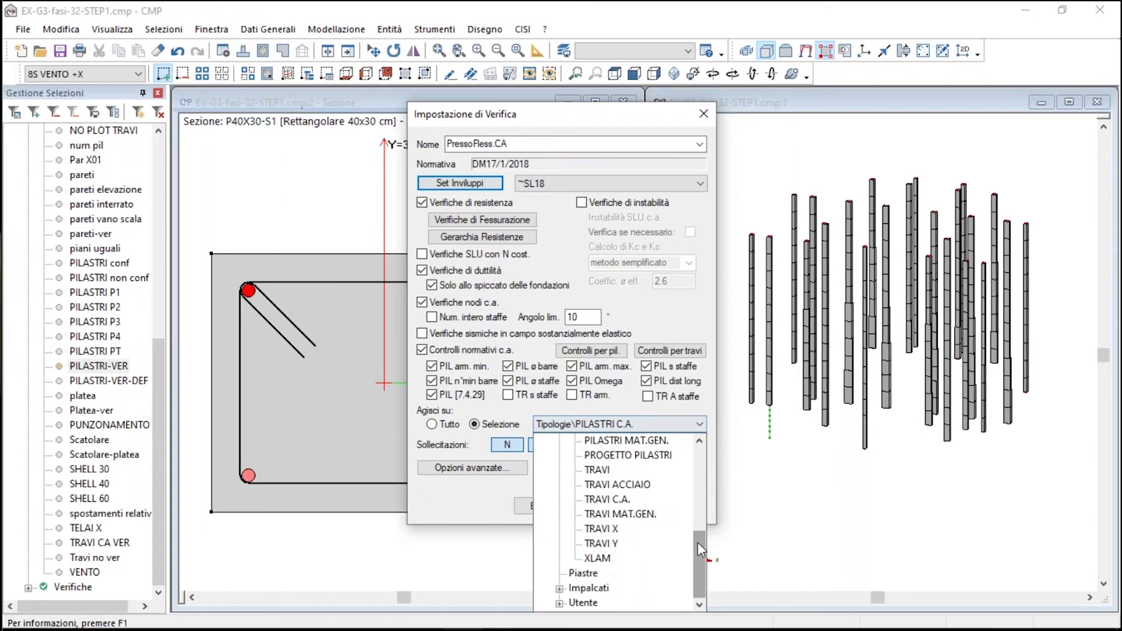
pyautogui.scroll(-1, 564, 610)
pyautogui.moveTo(699, 490); pyautogui.dragTo(701, 563)
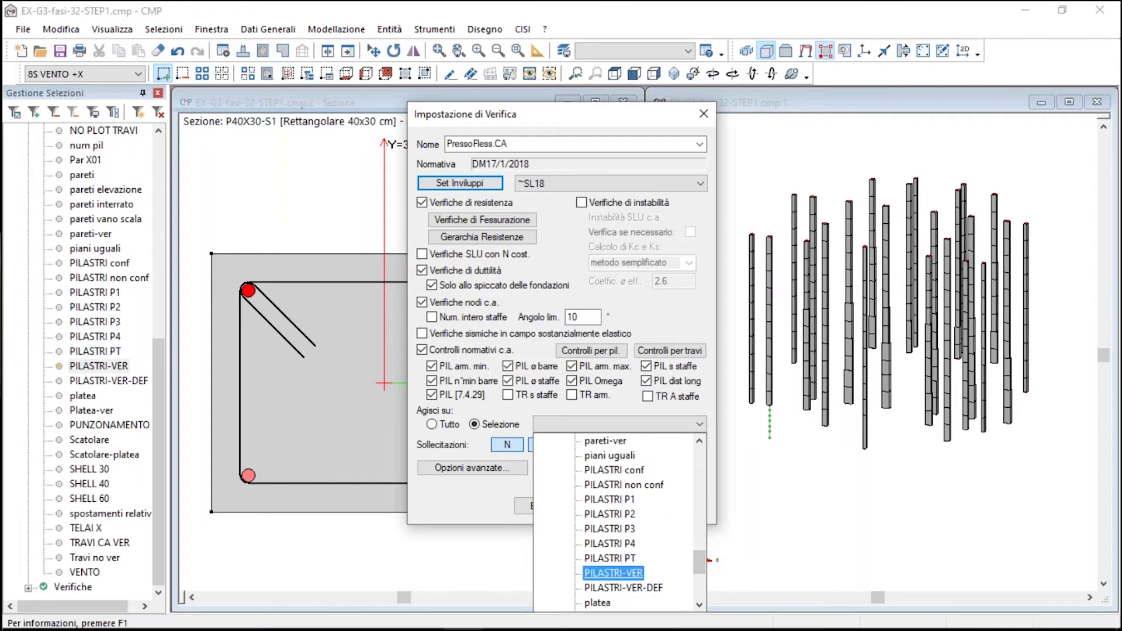
pyautogui.click(614, 573)
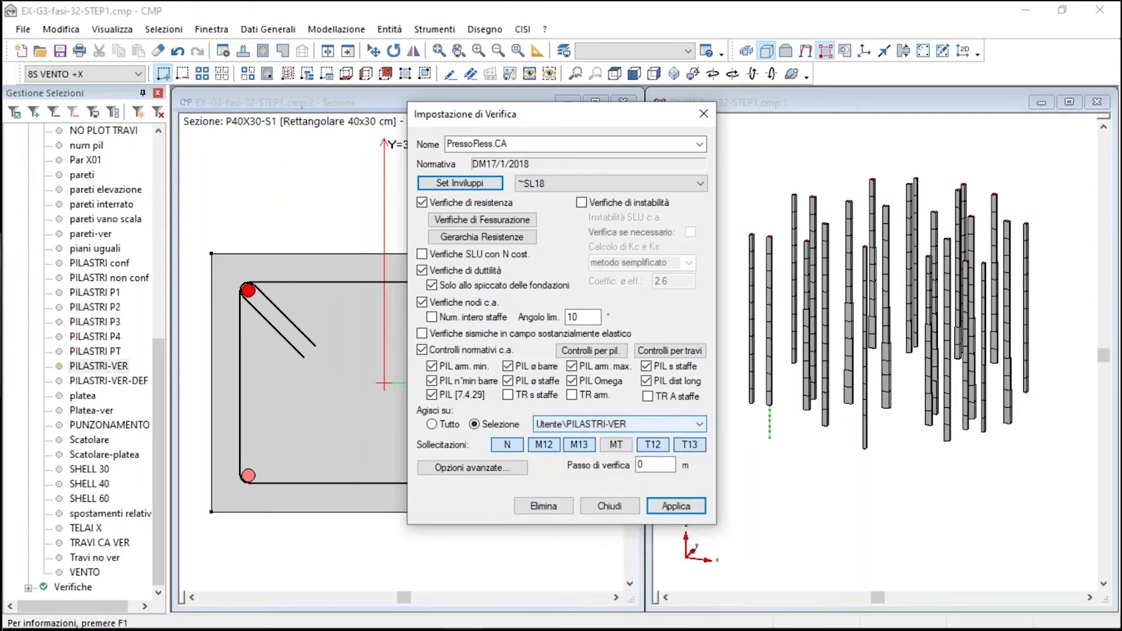
pyautogui.click(677, 506)
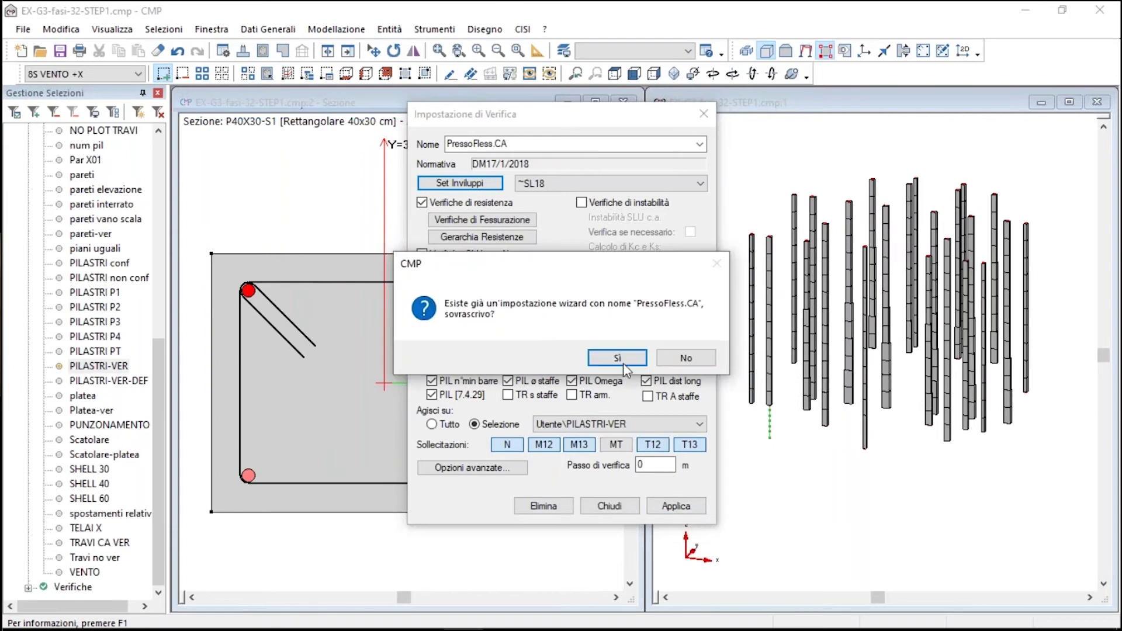
pyautogui.click(623, 361)
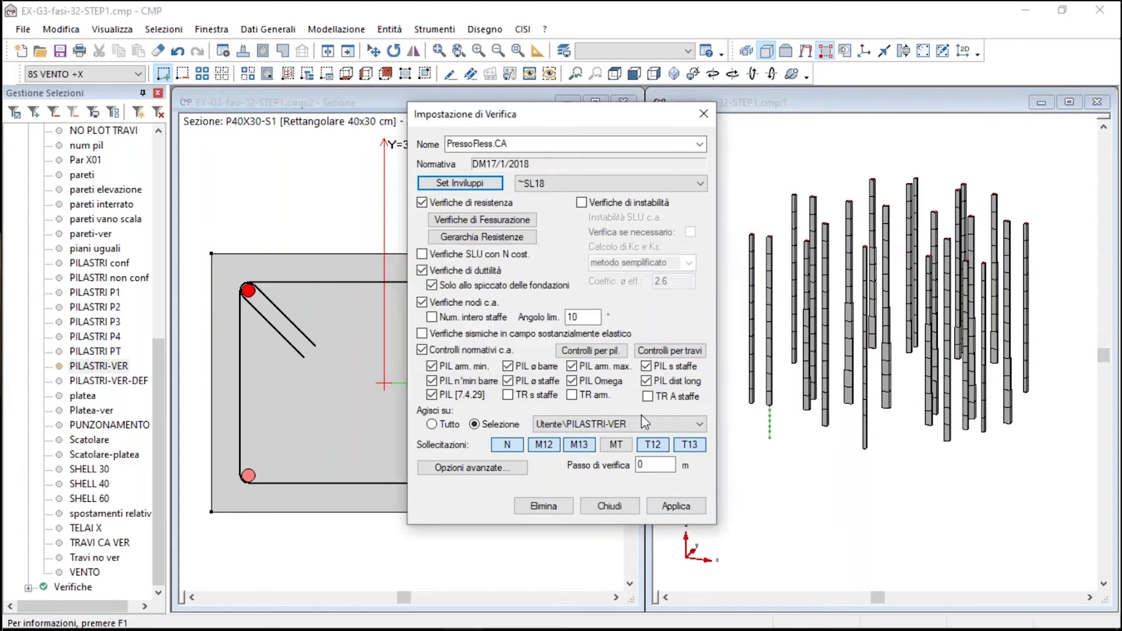
pyautogui.click(705, 115)
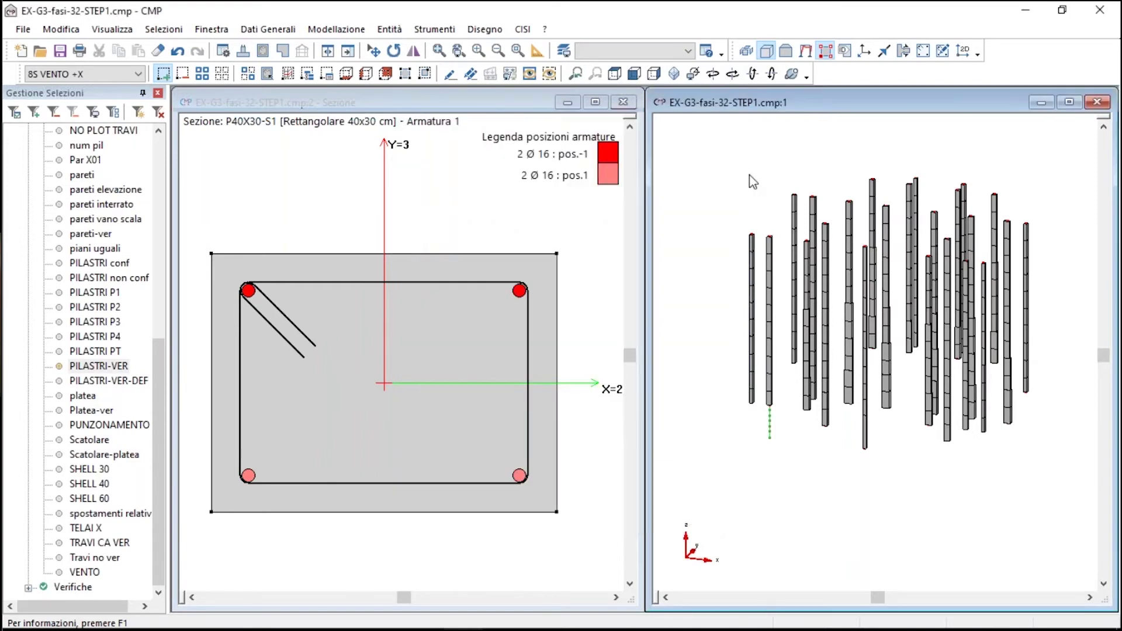
# Select only the P40X30-S1 column among the displayed PILASTRI-VER columns, excluding its lowest stretch.
pyautogui.click(222, 73)
pyautogui.moveTo(764, 224); pyautogui.dragTo(779, 407)
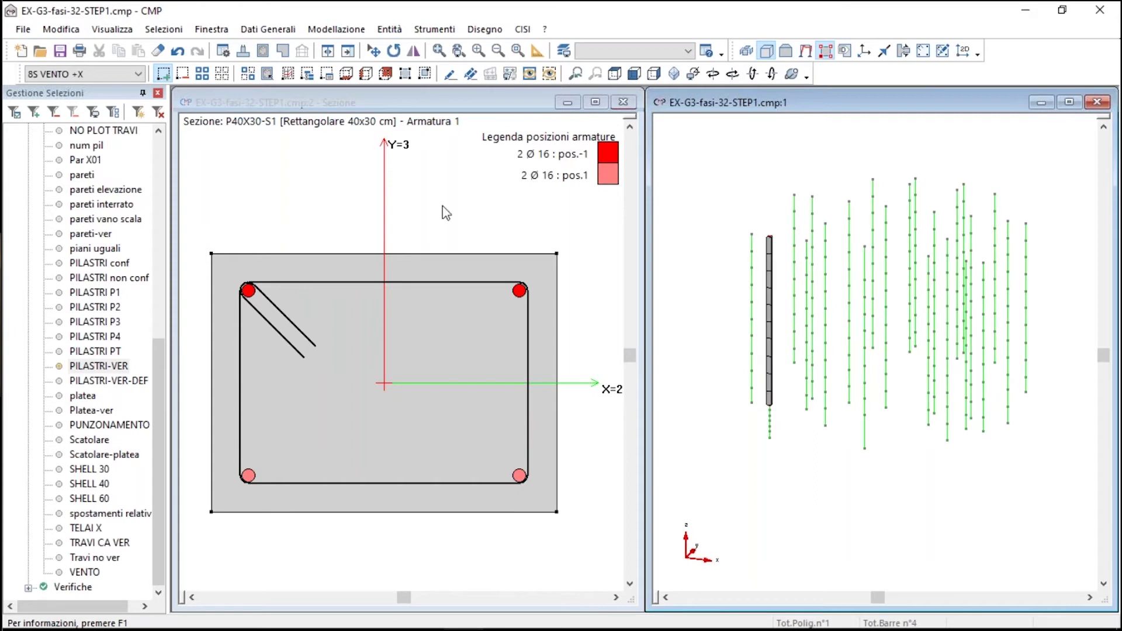
# Assign moment position number 1 to all four corner bars of section P40X30-S1.
pyautogui.click(439, 247)
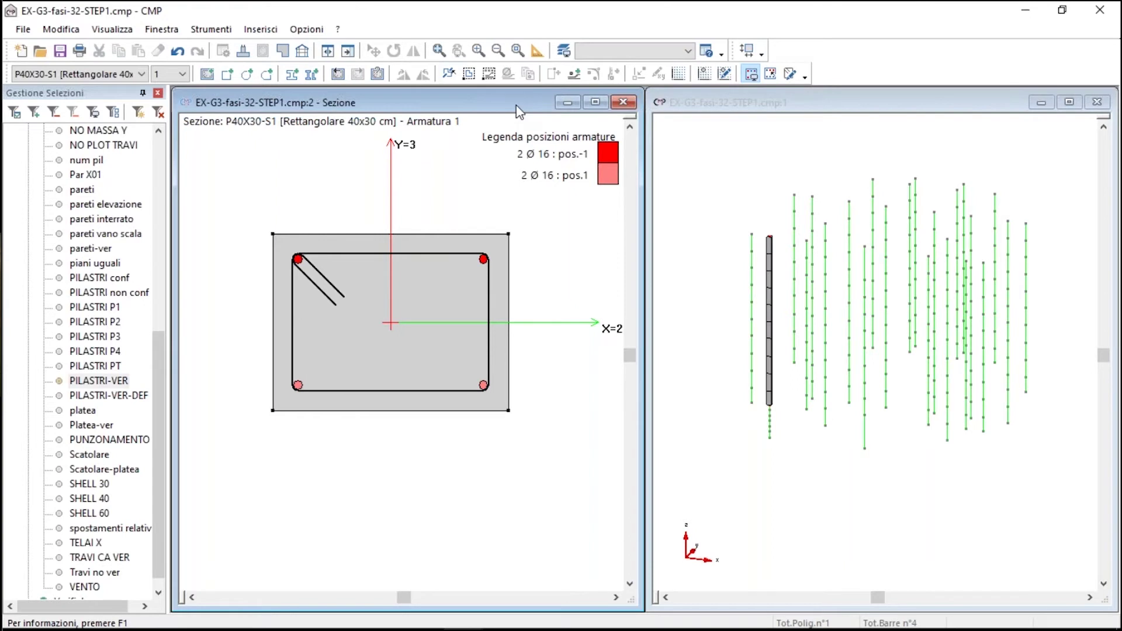
pyautogui.click(770, 74)
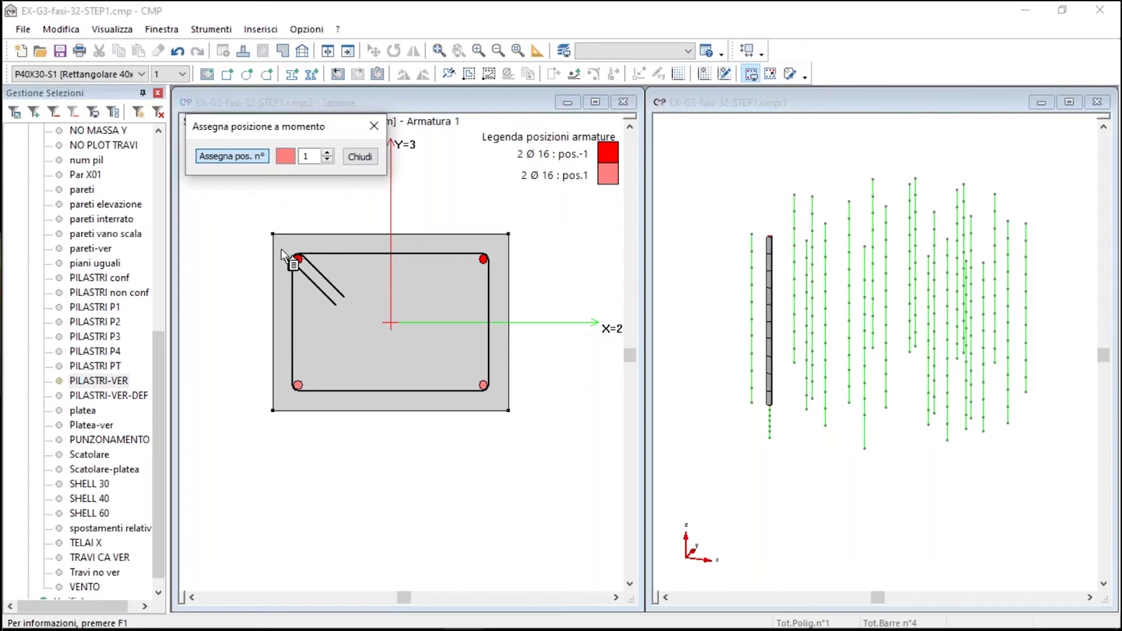
pyautogui.moveTo(283, 255); pyautogui.dragTo(502, 390)
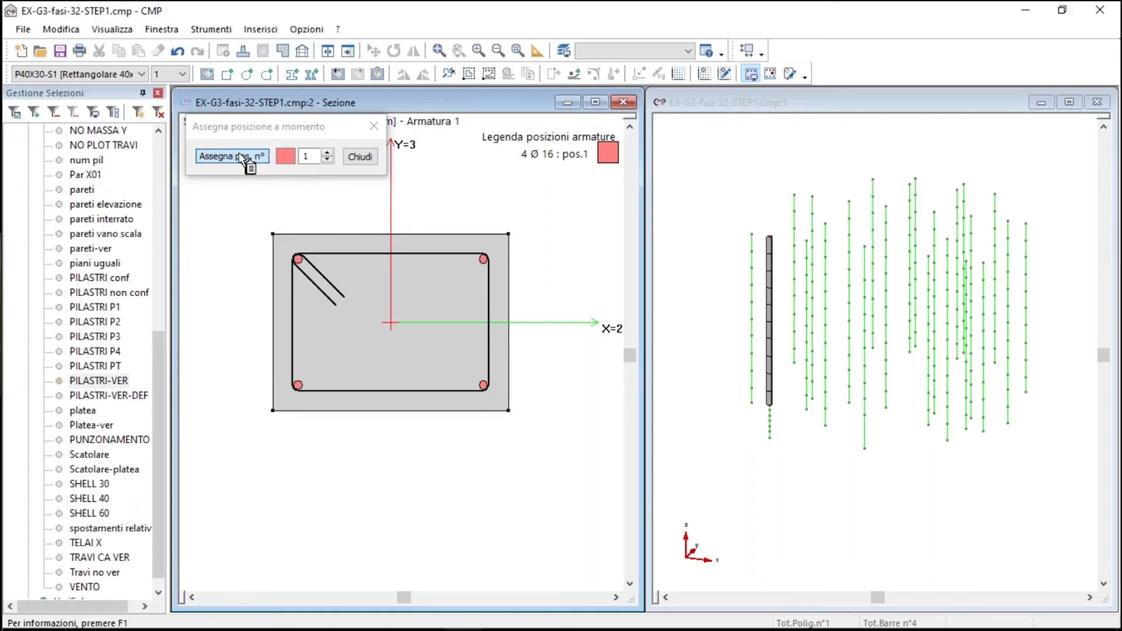
pyautogui.click(242, 156)
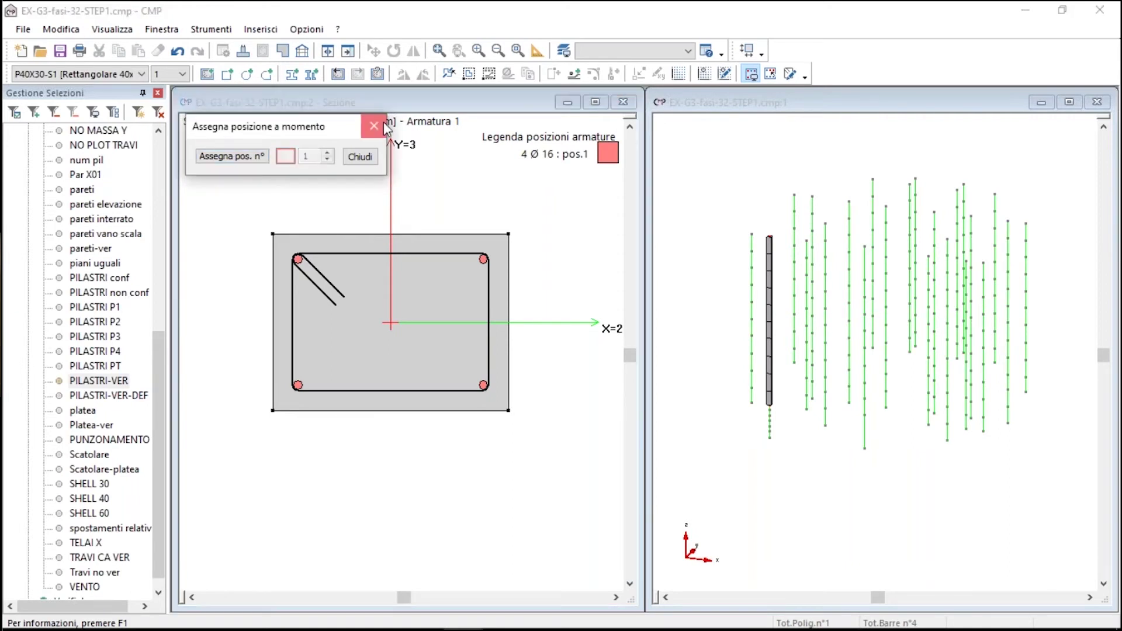
pyautogui.click(374, 126)
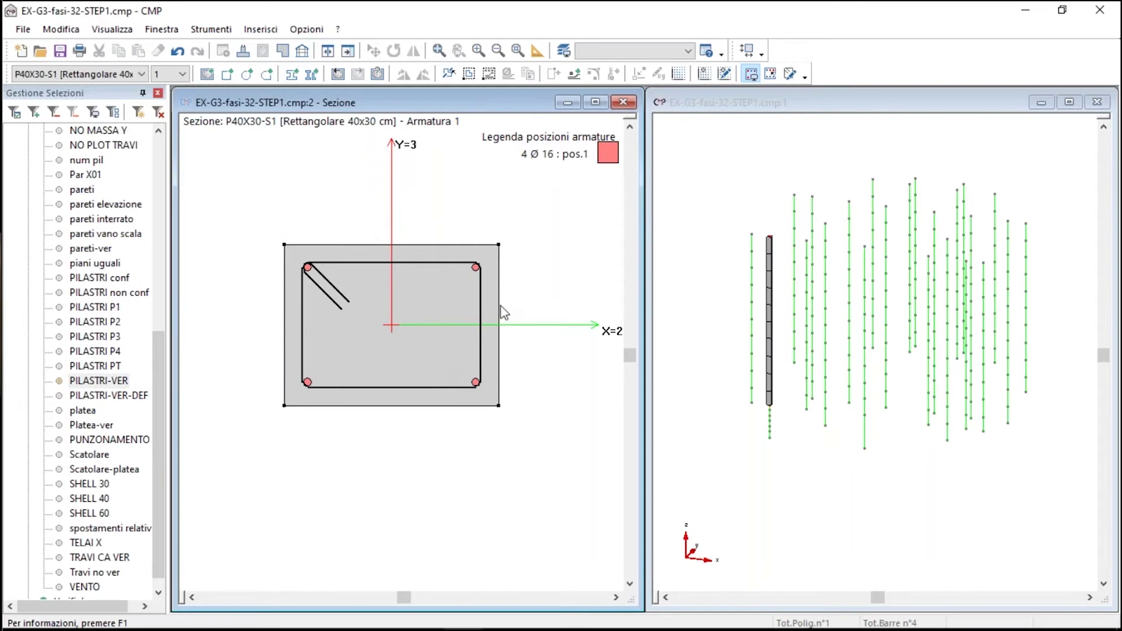
pyautogui.scroll(-1, 419, 327)
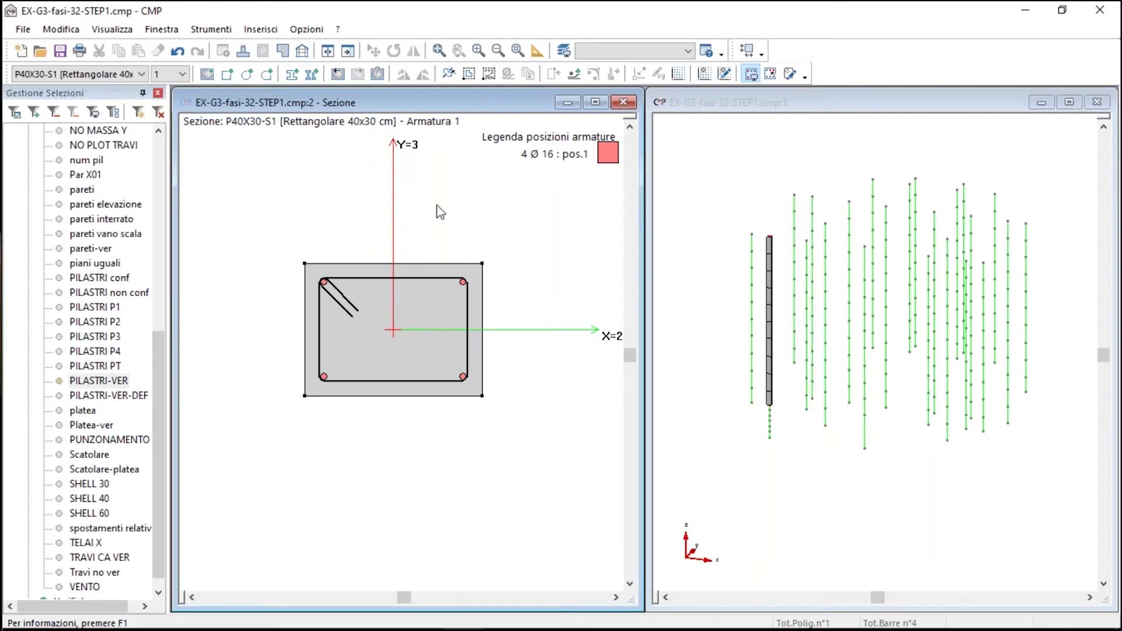
# Insert three 16 mm bars of type Lenta between the two upper corner bars of section P40X30-S1.
pyautogui.scroll(-2, 446, 270)
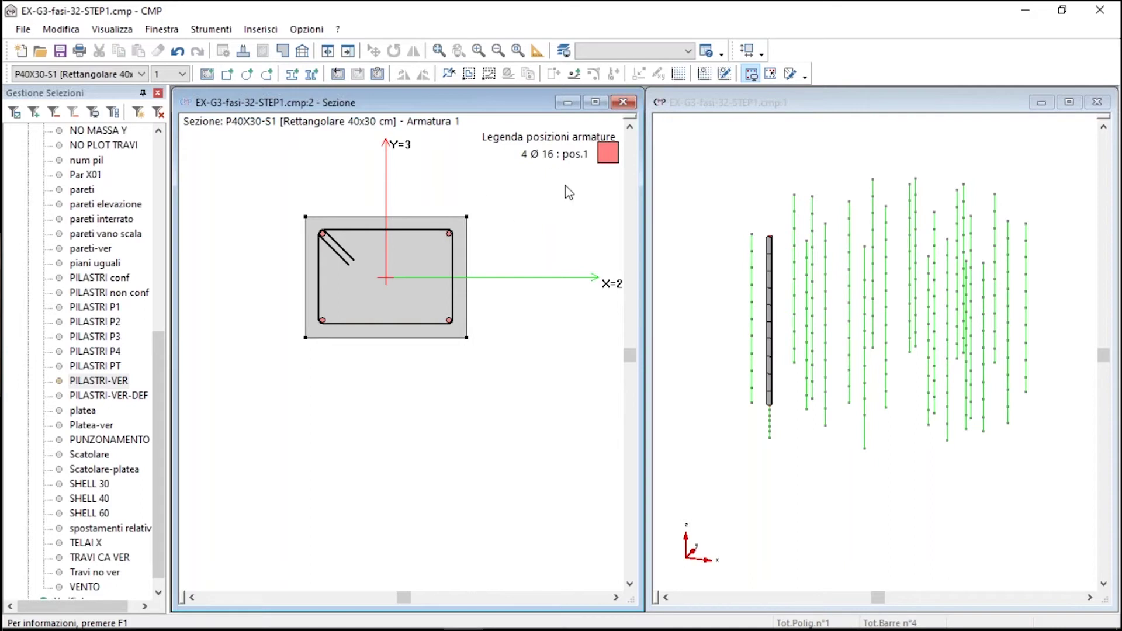
pyautogui.scroll(2, 558, 199)
pyautogui.scroll(1, 558, 201)
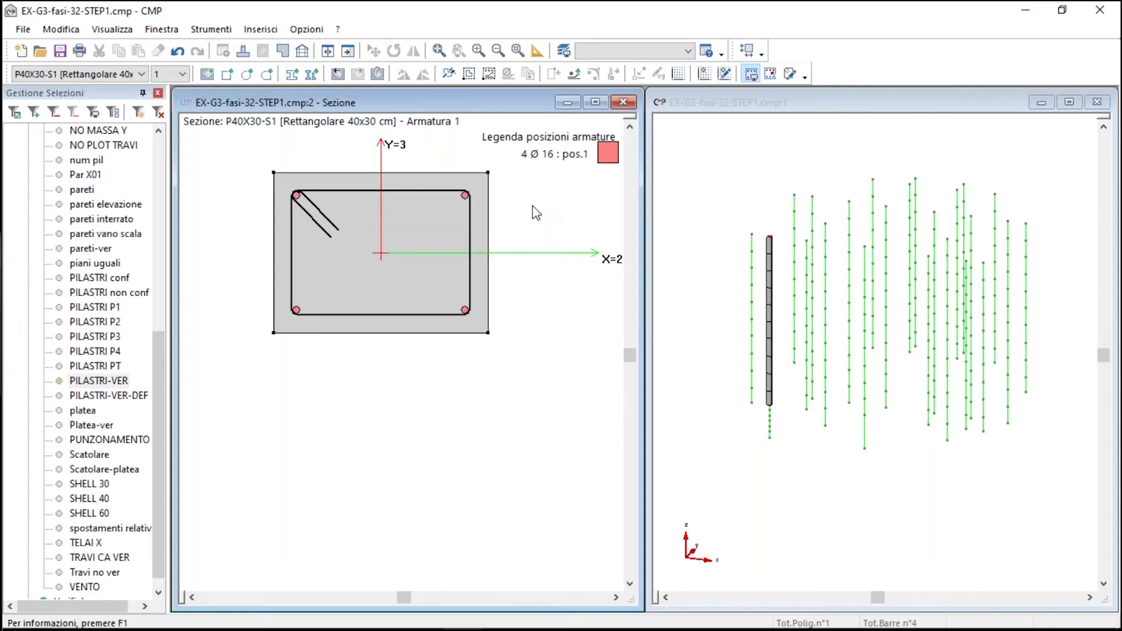
pyautogui.moveTo(526, 238); pyautogui.dragTo(517, 282)
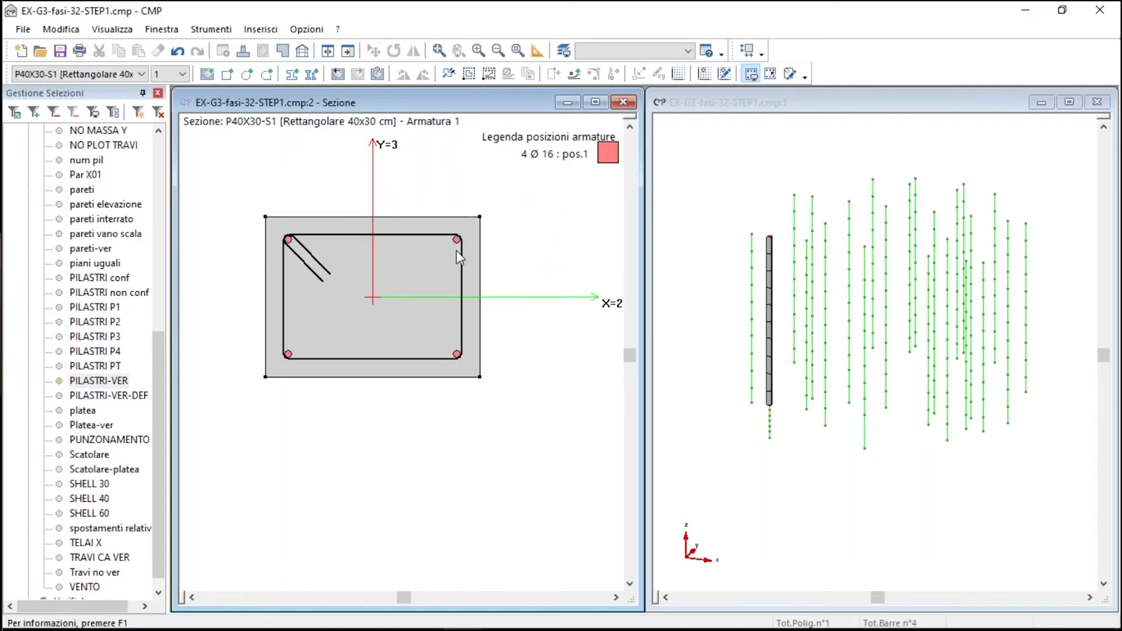
pyautogui.scroll(1, 409, 250)
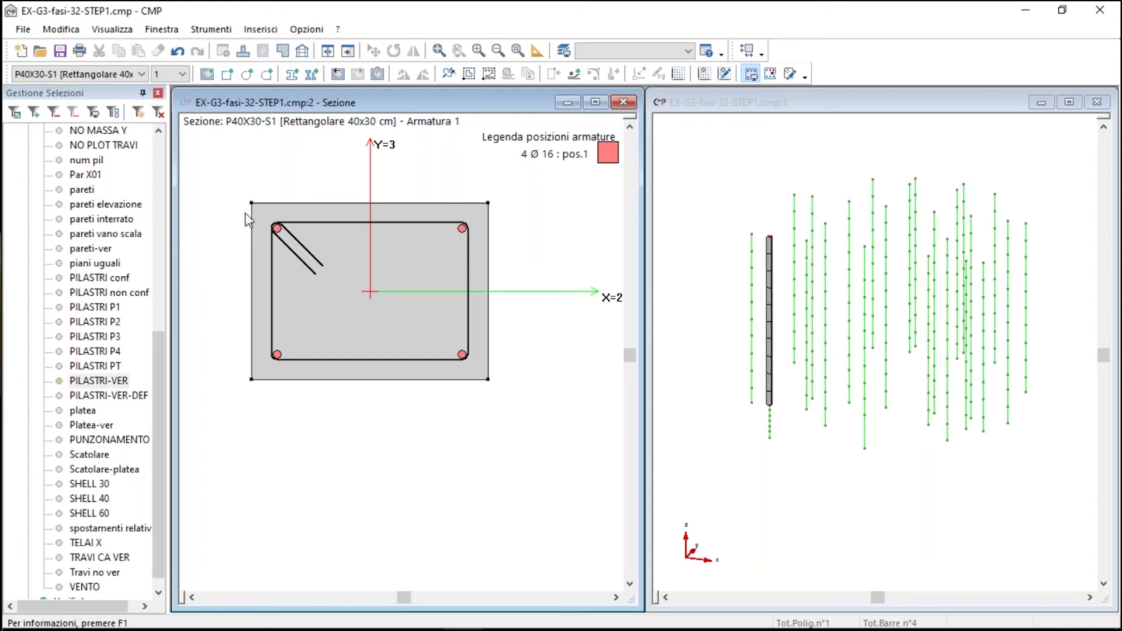
pyautogui.moveTo(225, 220); pyautogui.dragTo(475, 254)
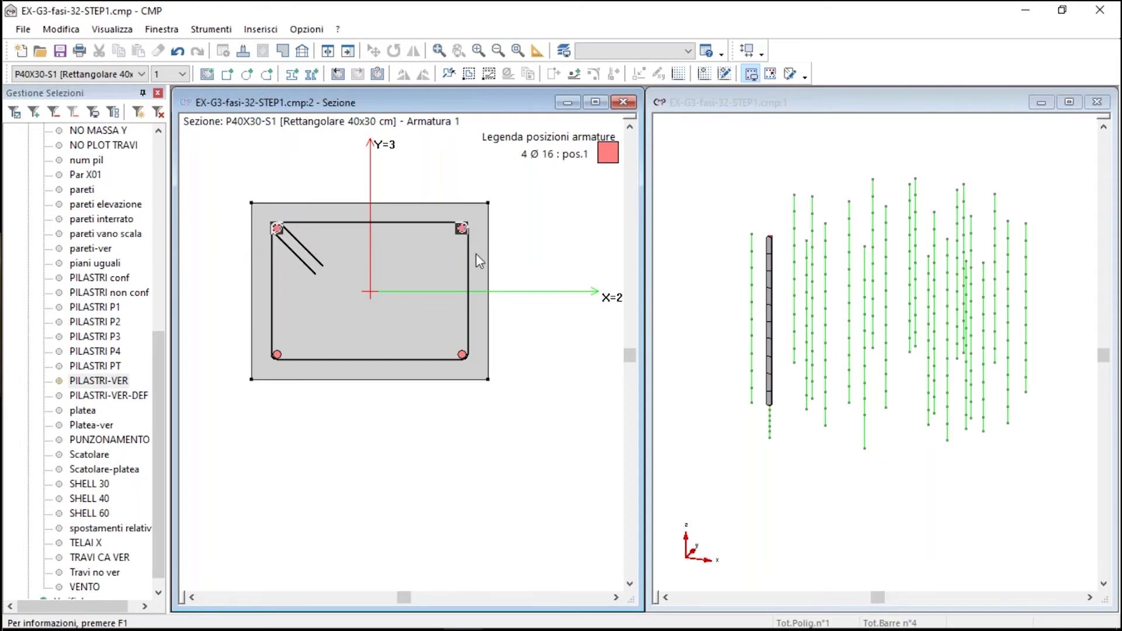
pyautogui.click(616, 74)
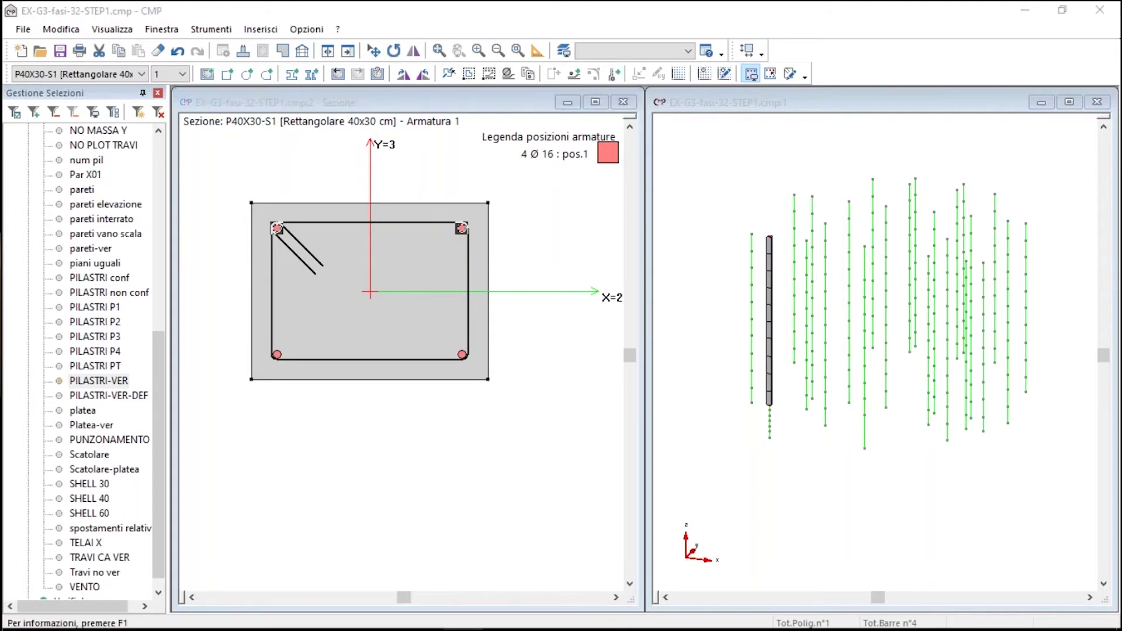
pyautogui.moveTo(257, 131); pyautogui.dragTo(565, 182)
pyautogui.click(558, 226)
pyautogui.click(558, 226)
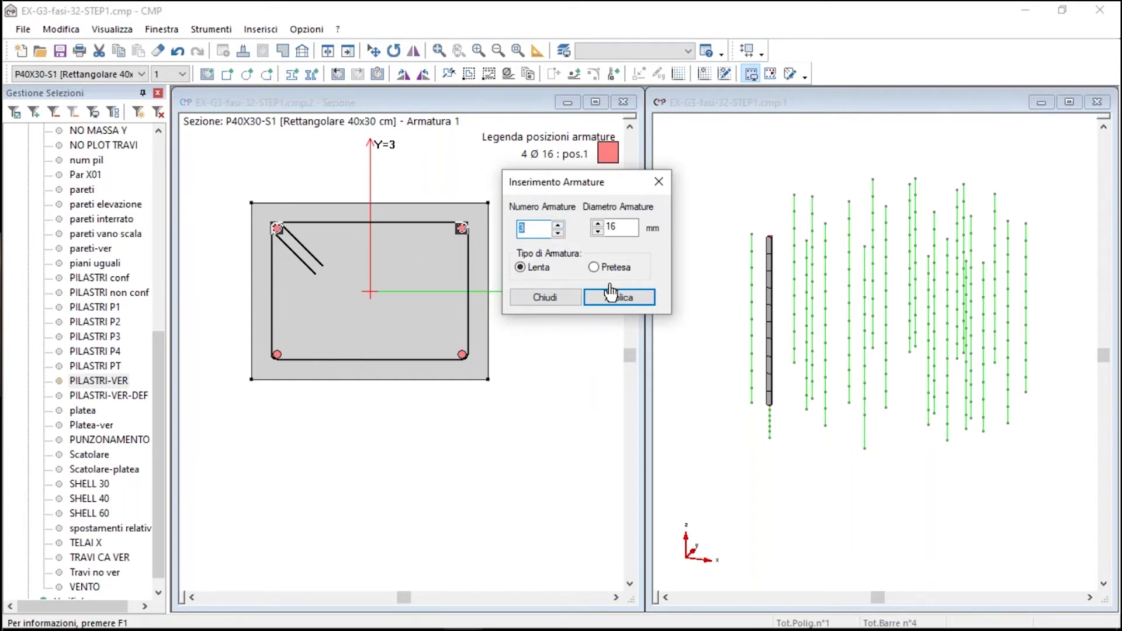
pyautogui.click(634, 287)
pyautogui.click(634, 295)
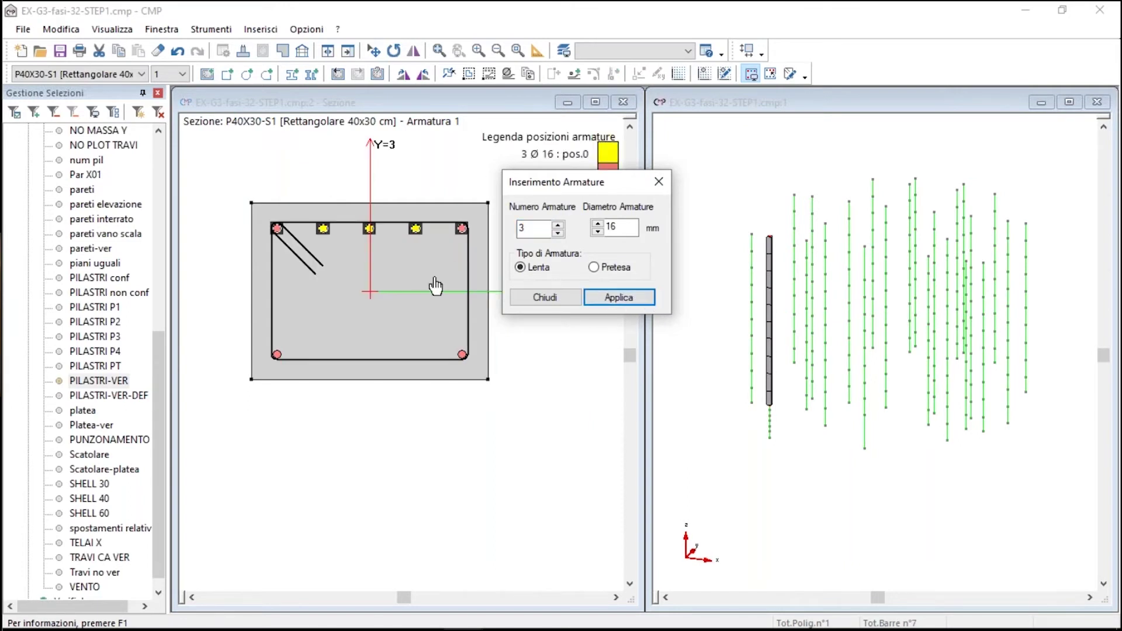
# Insert three 16 mm bars between the two lower corner bars of the section.
pyautogui.click(467, 367)
pyautogui.moveTo(255, 340); pyautogui.dragTo(494, 355)
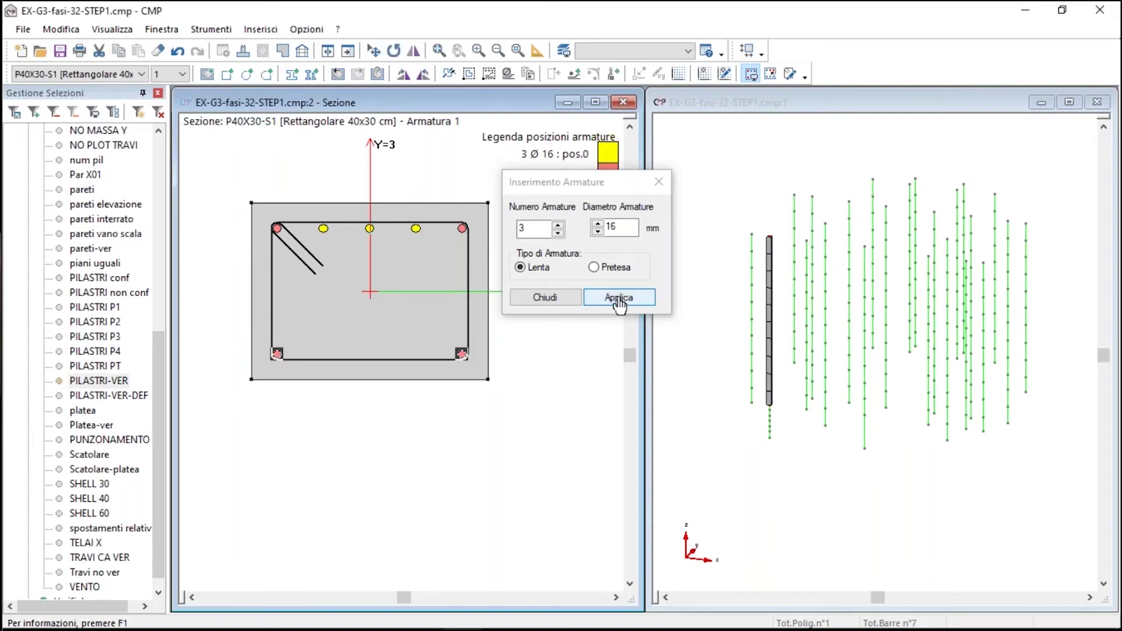
pyautogui.click(619, 298)
# Insert one 16 mm bar between the corner bars on each short side of the section and close the bar insertion.
pyautogui.moveTo(450, 216); pyautogui.dragTo(476, 367)
pyautogui.click(578, 264)
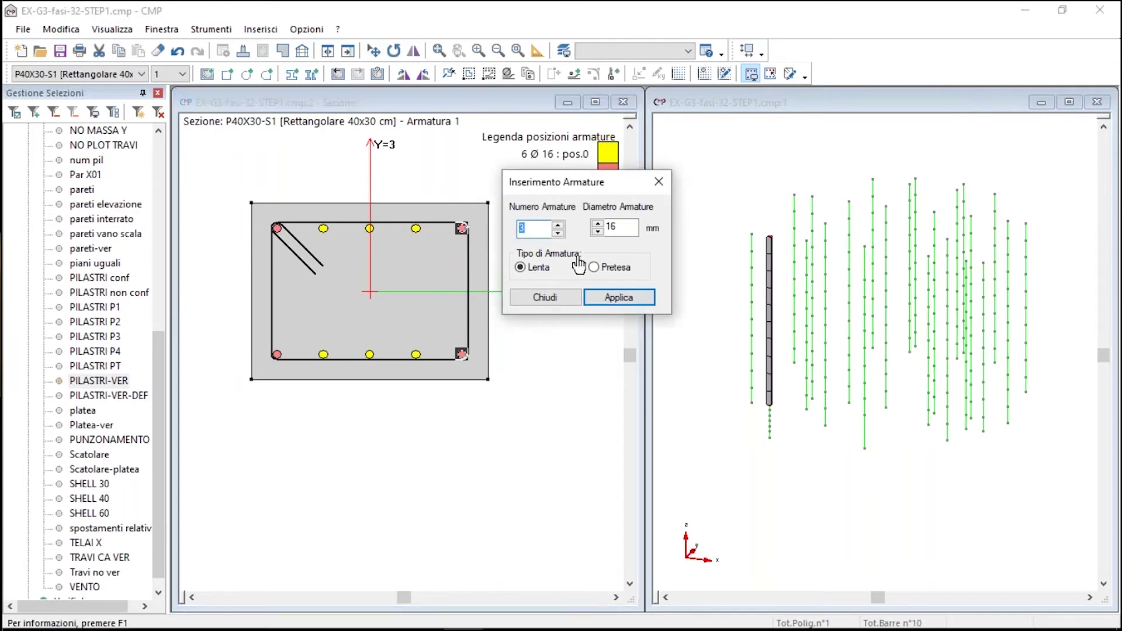
pyautogui.write('1')
pyautogui.click(618, 297)
pyautogui.click(325, 235)
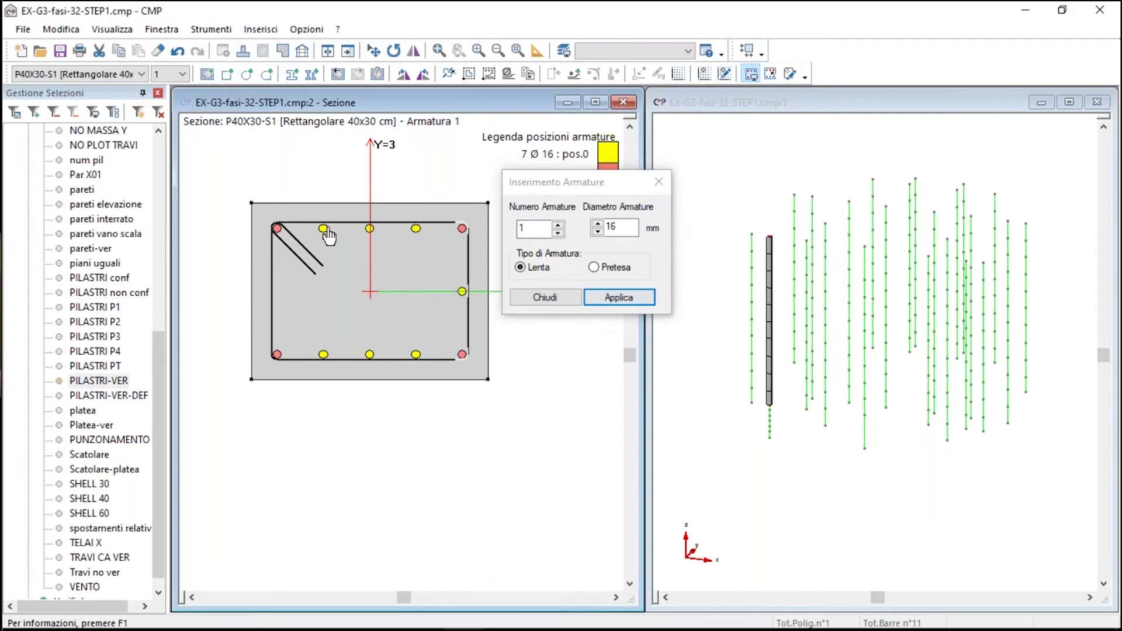
pyautogui.click(636, 305)
pyautogui.click(658, 182)
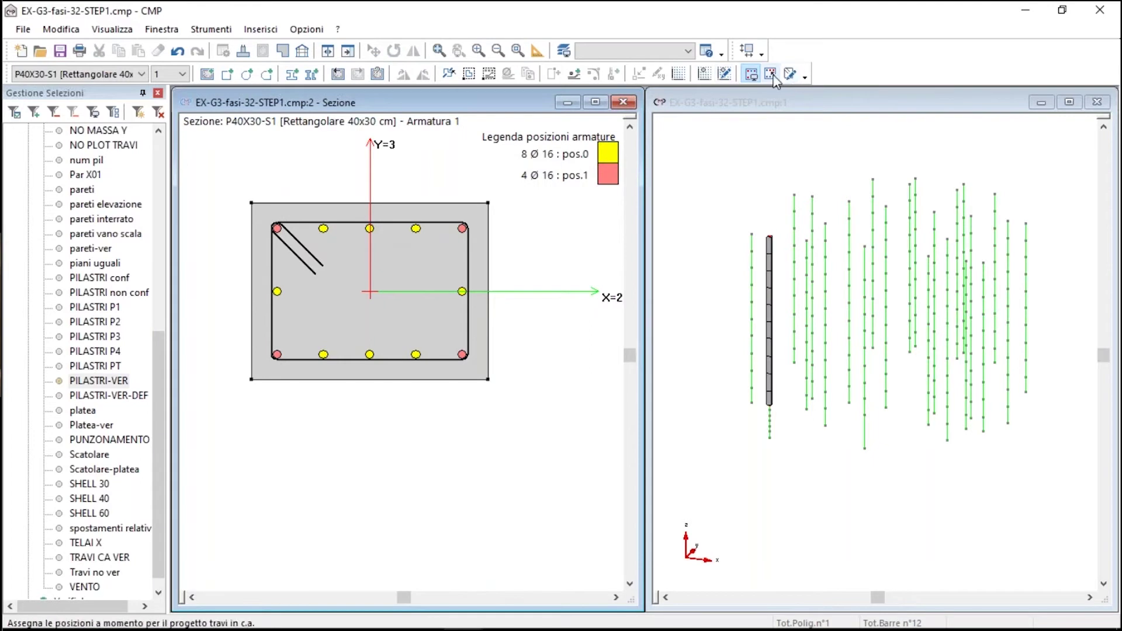
# Assign moment position number 1 to the middle bar on each of the section's four sides.
pyautogui.click(791, 75)
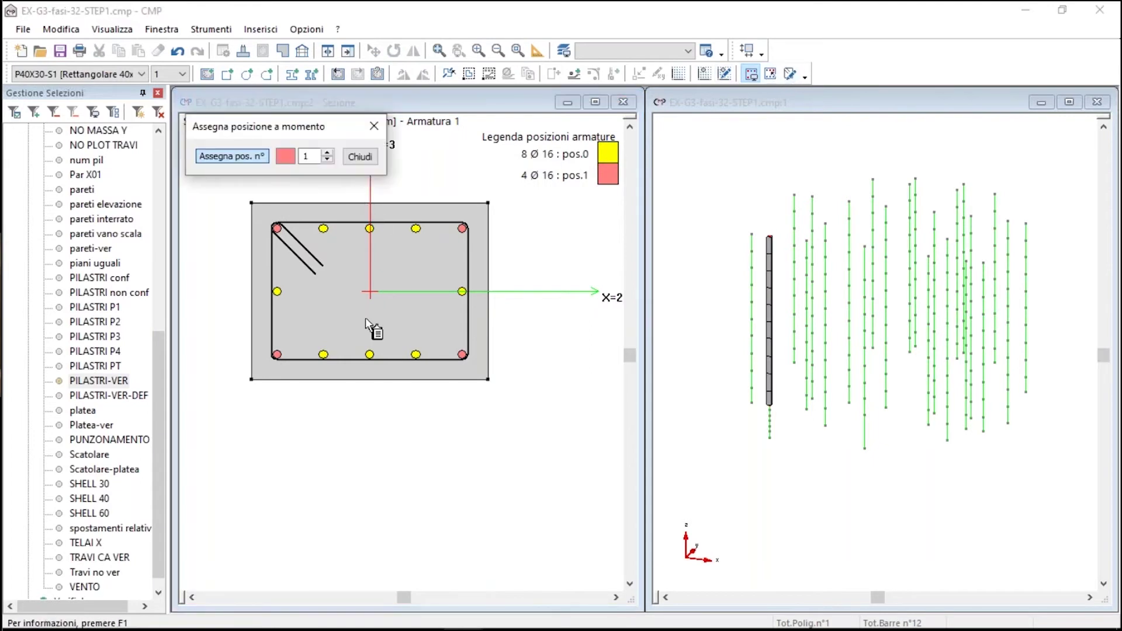
pyautogui.click(462, 291)
pyautogui.click(370, 354)
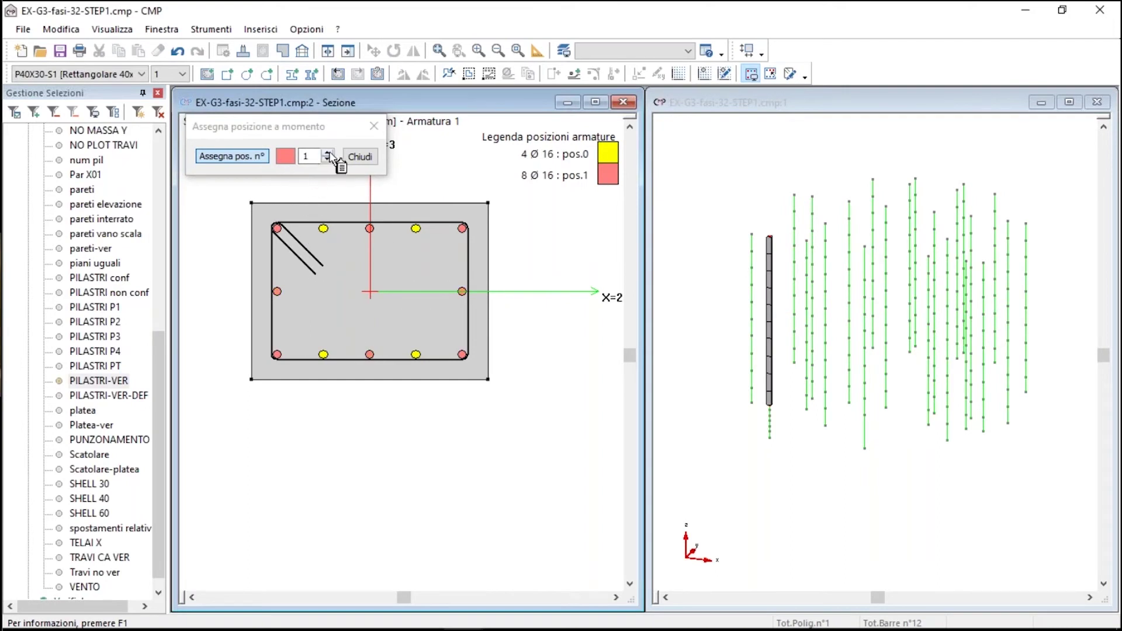
# Assign moment position number 2 to the remaining four unassigned bars on the long sides and finish the assignment.
pyautogui.click(328, 153)
pyautogui.moveTo(326, 341); pyautogui.dragTo(447, 390)
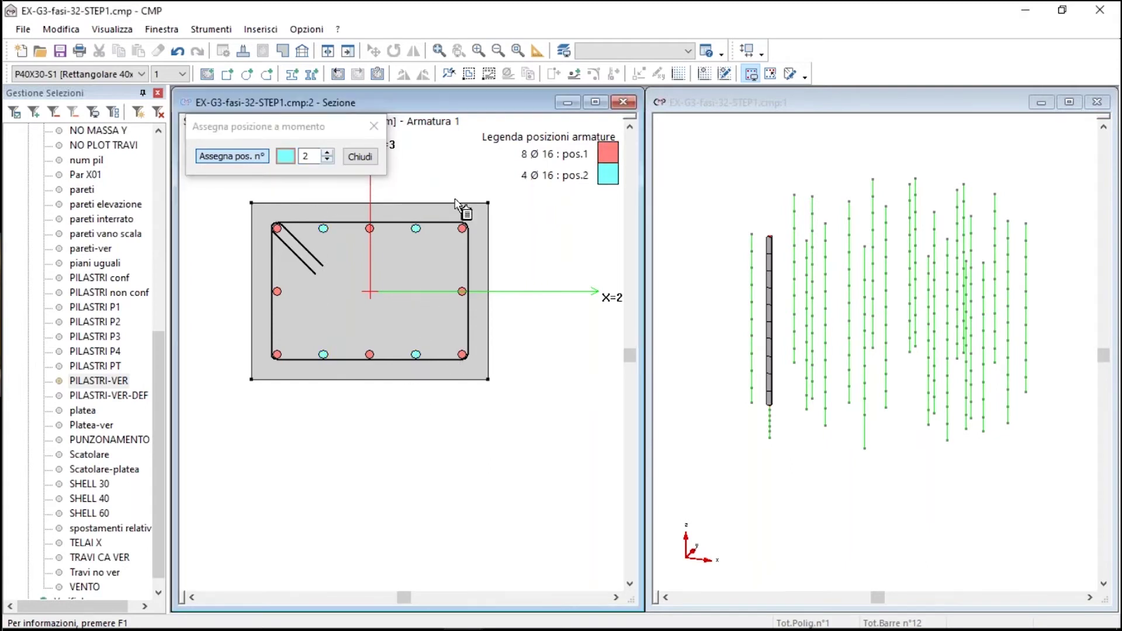
pyautogui.click(374, 127)
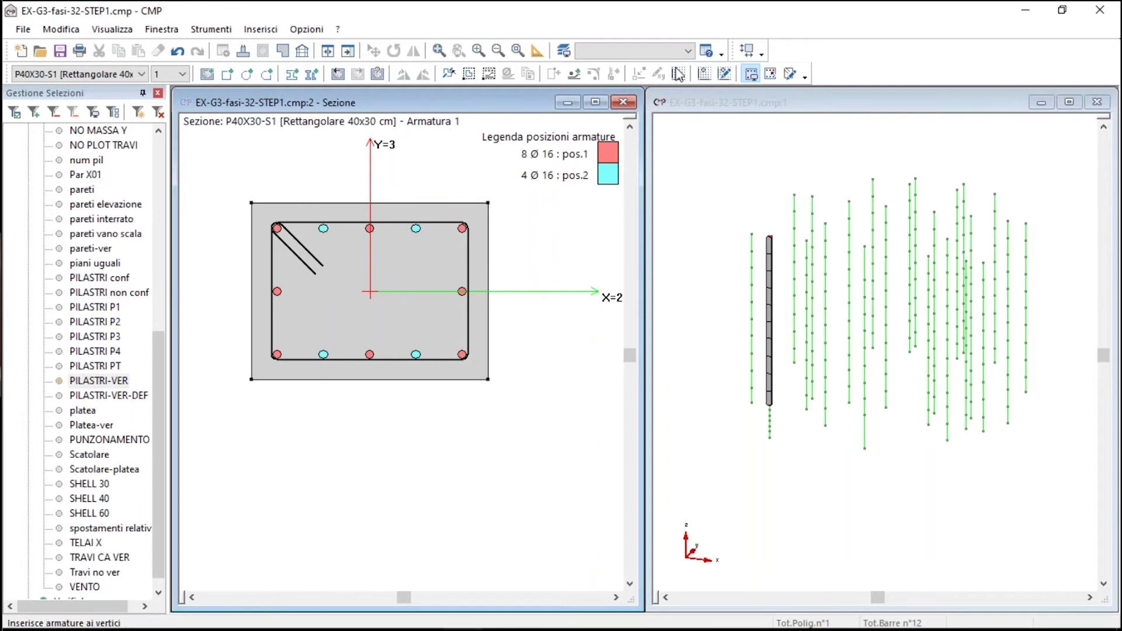
# In the shear verification parameters, define structural stirrup number 2 as a diamond through the four mid-side bars, and apply it.
pyautogui.click(792, 75)
pyautogui.moveTo(749, 171); pyautogui.dragTo(794, 124)
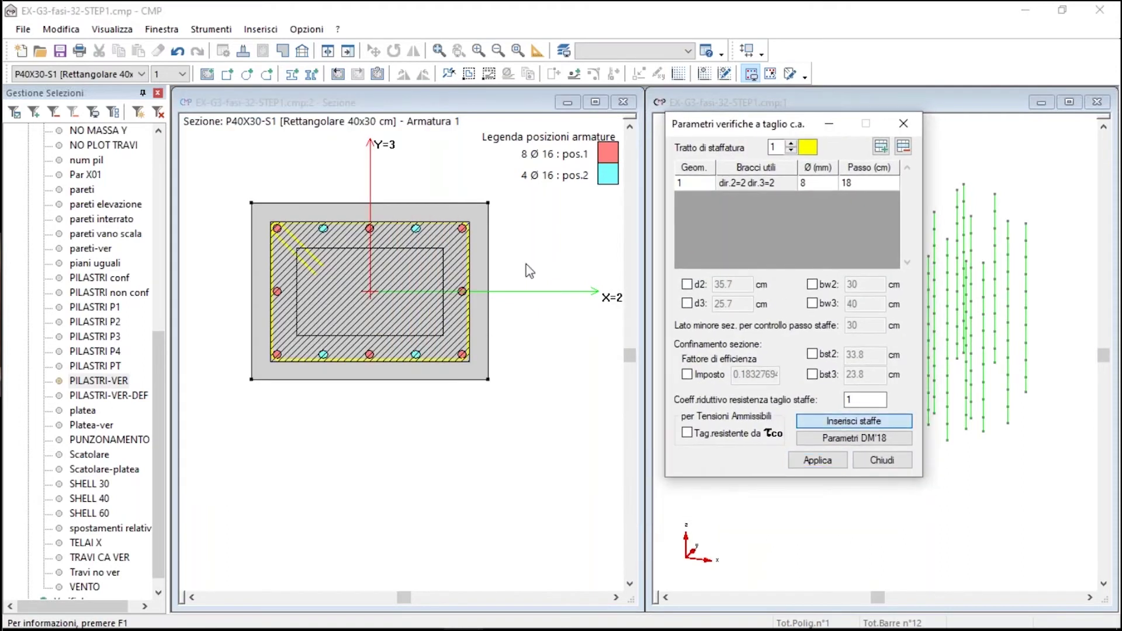
pyautogui.press('Return')
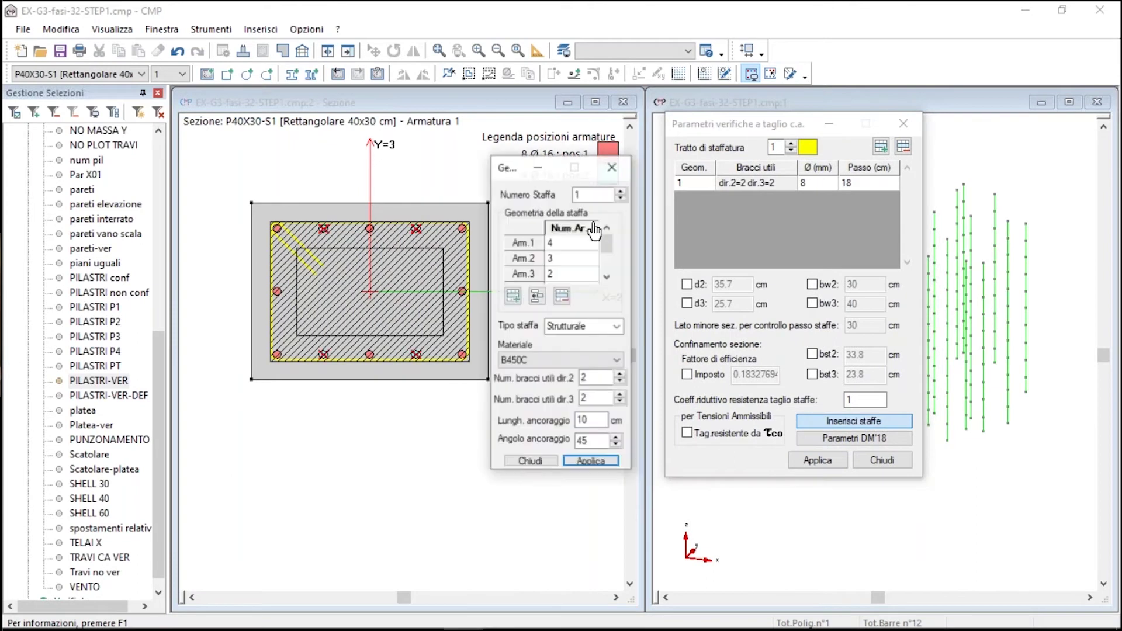
pyautogui.click(622, 192)
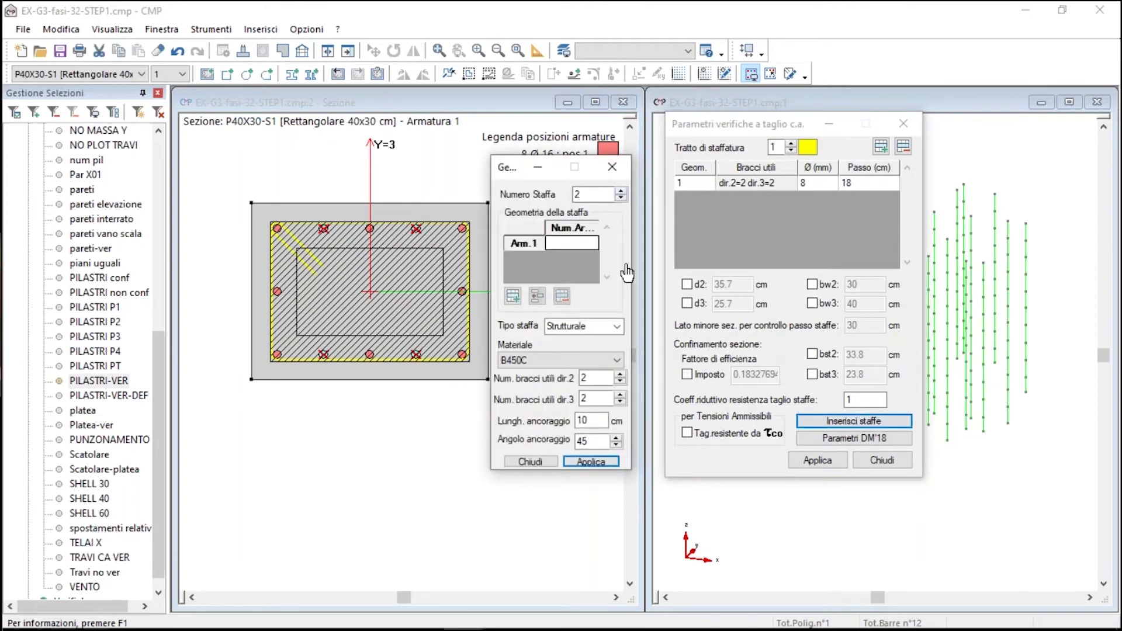
pyautogui.click(451, 299)
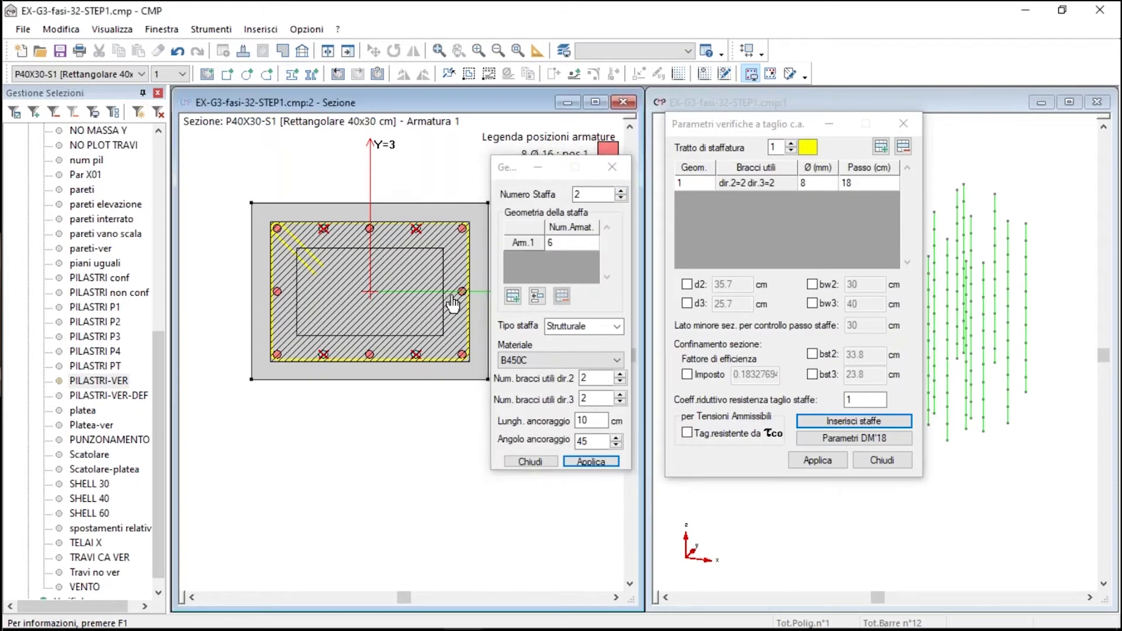
pyautogui.click(281, 309)
pyautogui.click(369, 237)
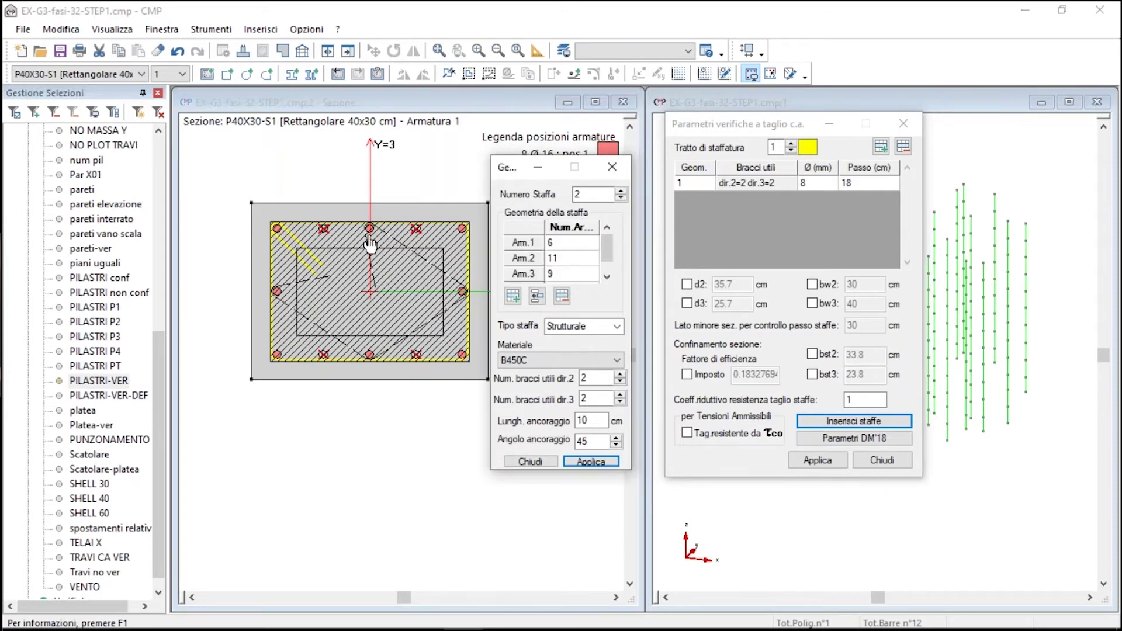
pyautogui.click(415, 392)
pyautogui.click(590, 462)
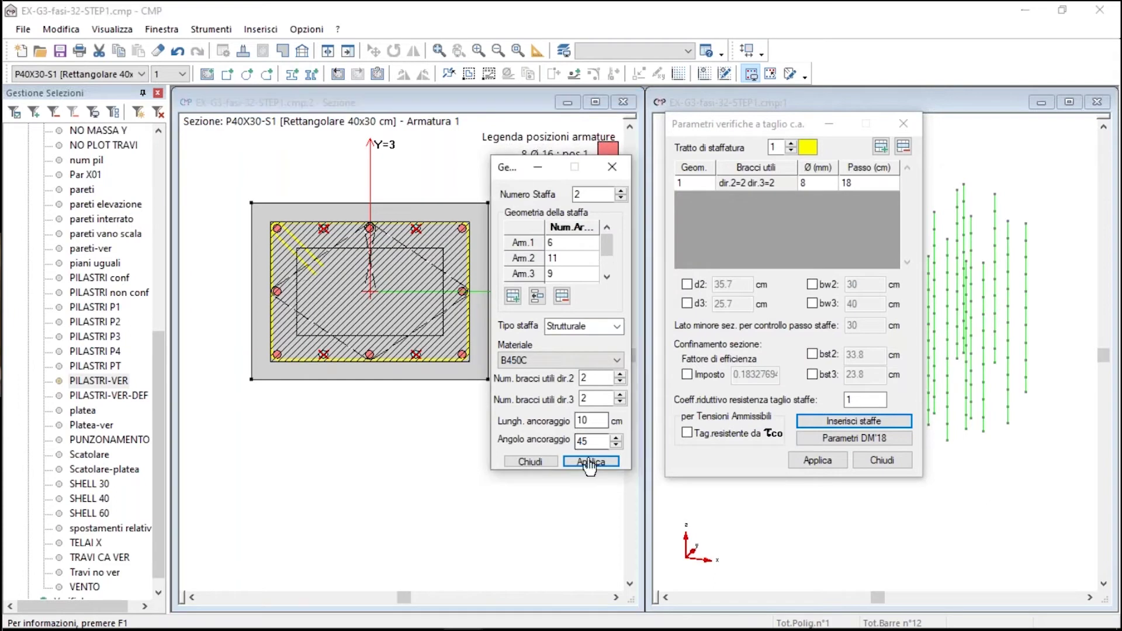
pyautogui.click(612, 171)
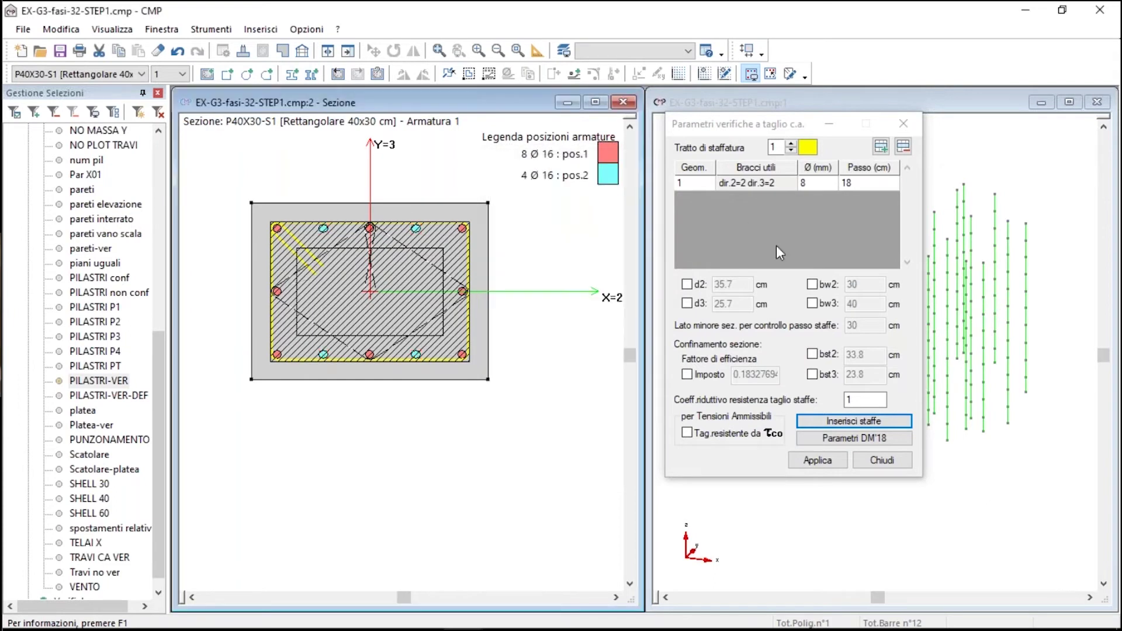
# Create stirrup stretch 2 with stirrup geometries 1 and 2, both at 10 mm diameter and 10 cm spacing, and apply it.
pyautogui.click(793, 145)
pyautogui.click(854, 421)
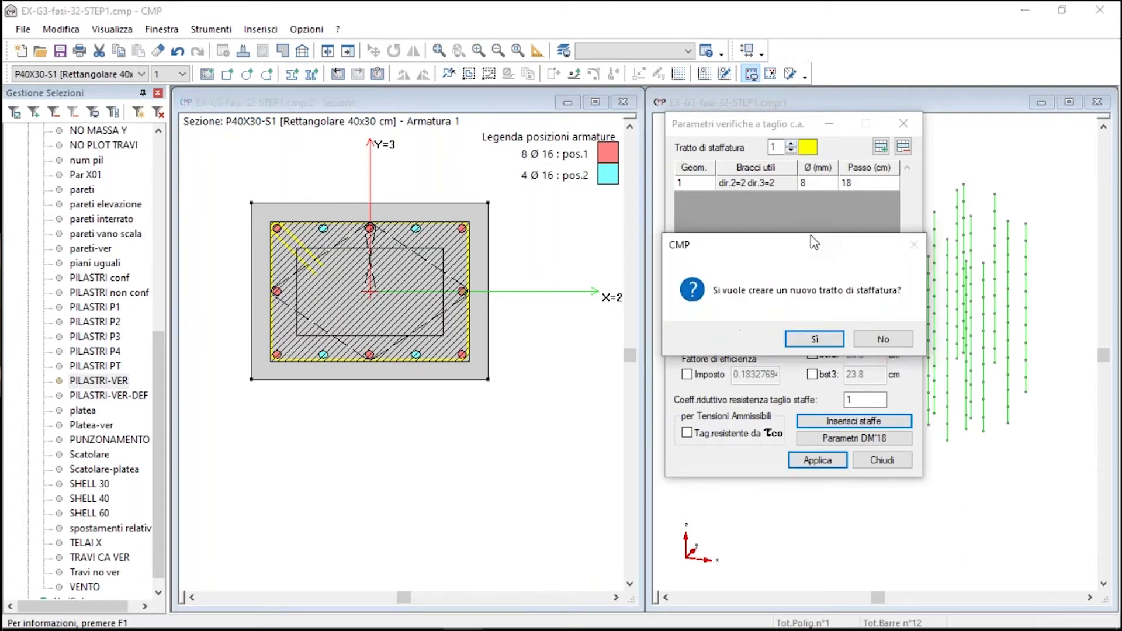
pyautogui.click(824, 336)
pyautogui.click(822, 189)
pyautogui.write('10')
pyautogui.press('Return')
pyautogui.write('10')
pyautogui.press('Return')
pyautogui.write('10')
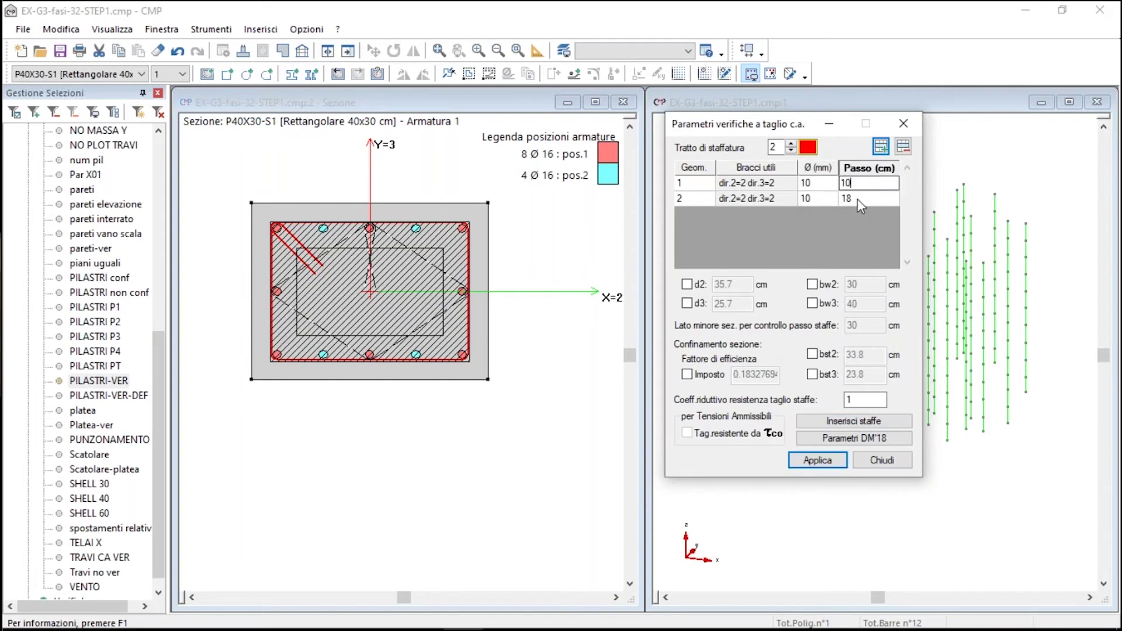
pyautogui.press('Return')
pyautogui.click(817, 460)
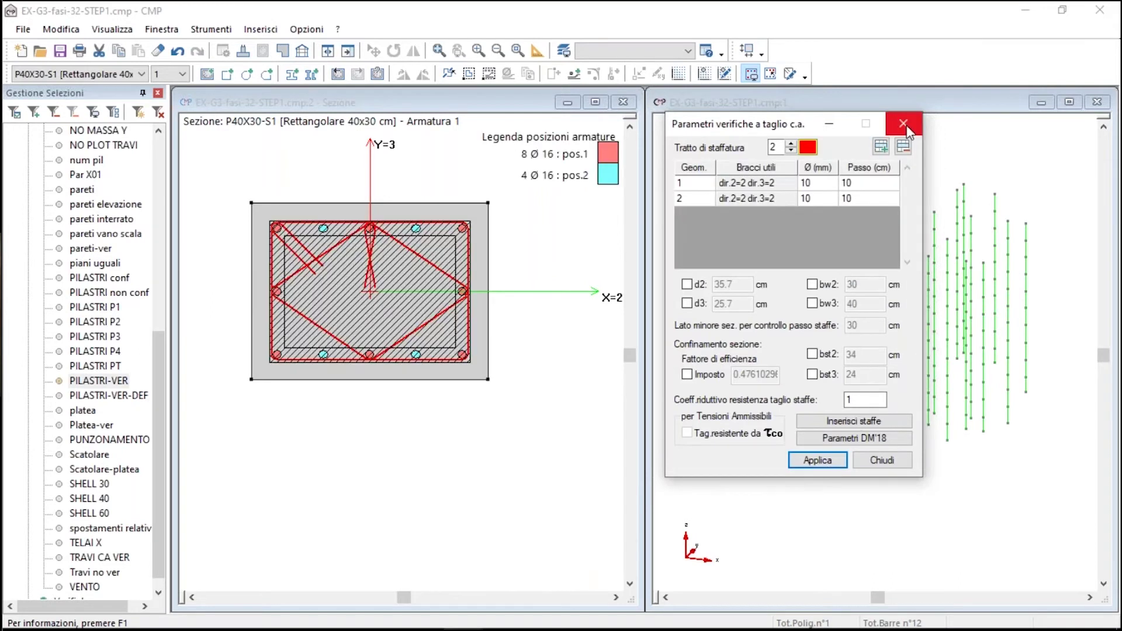
pyautogui.press('Escape')
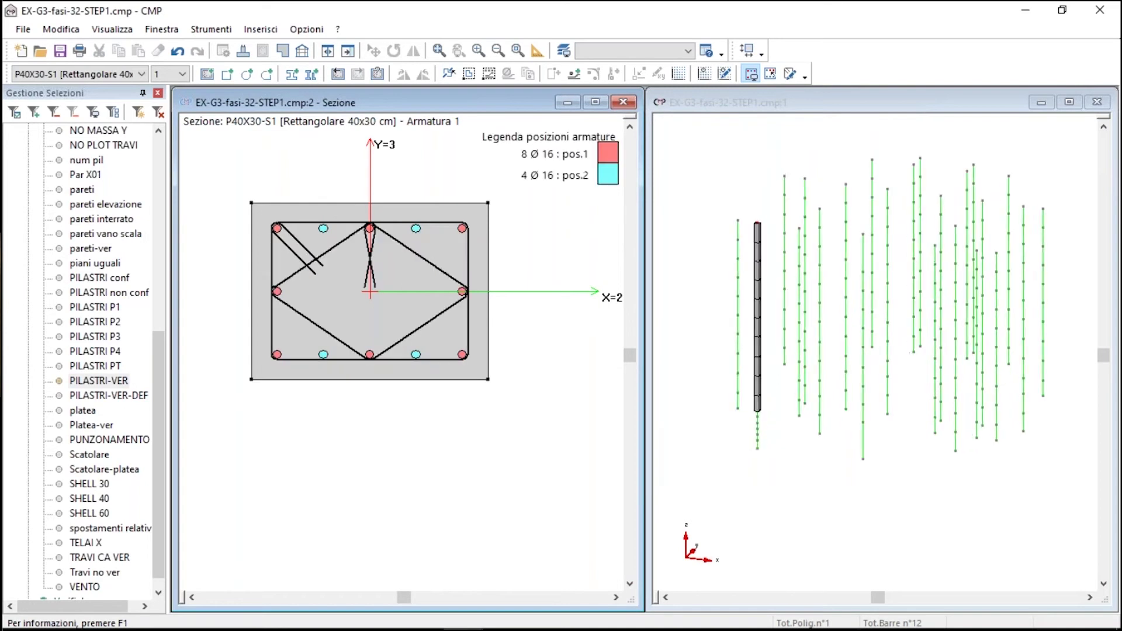
# Open the biaxial axial-bending and shear design for PressoFless.CA and activate all the code checks for column design.
pyautogui.scroll(-2, 419, 215)
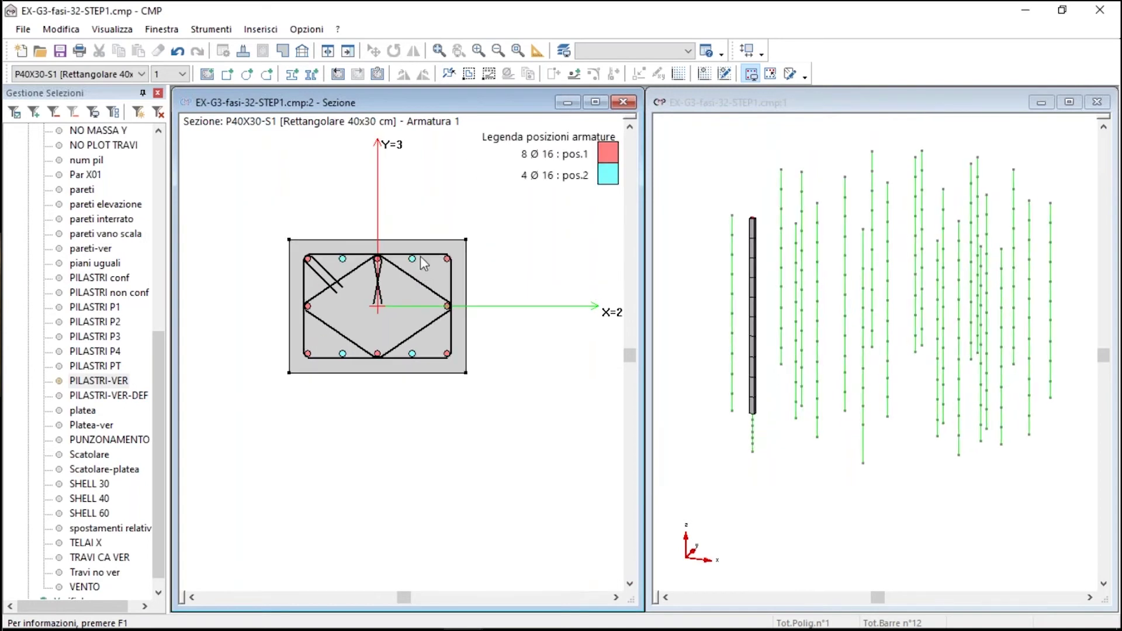
pyautogui.moveTo(409, 263); pyautogui.dragTo(403, 190)
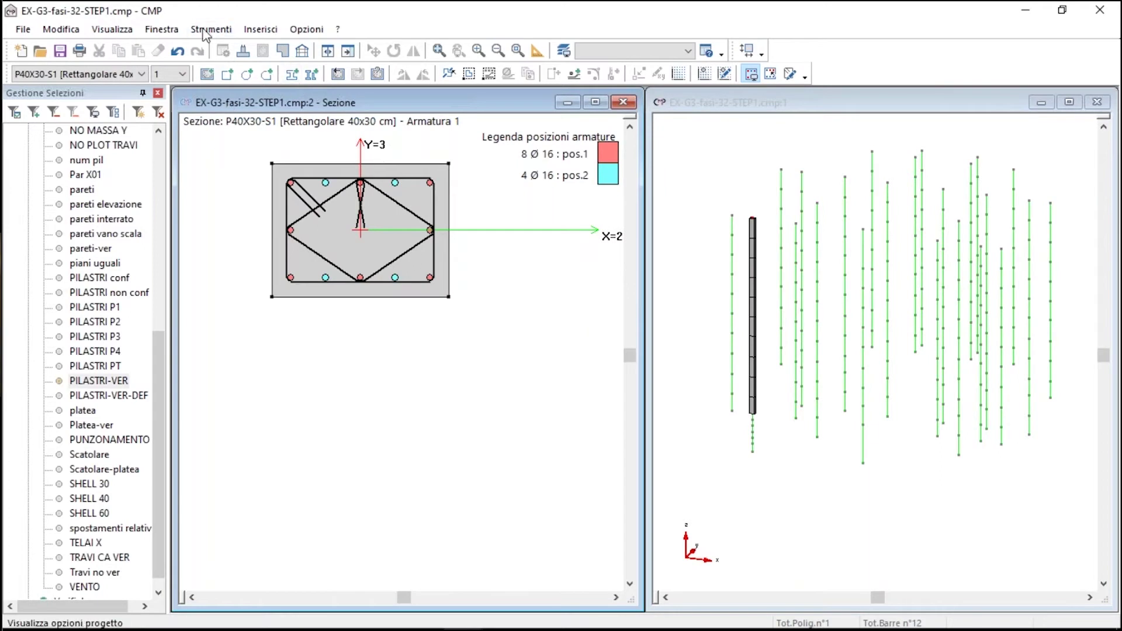
pyautogui.click(222, 31)
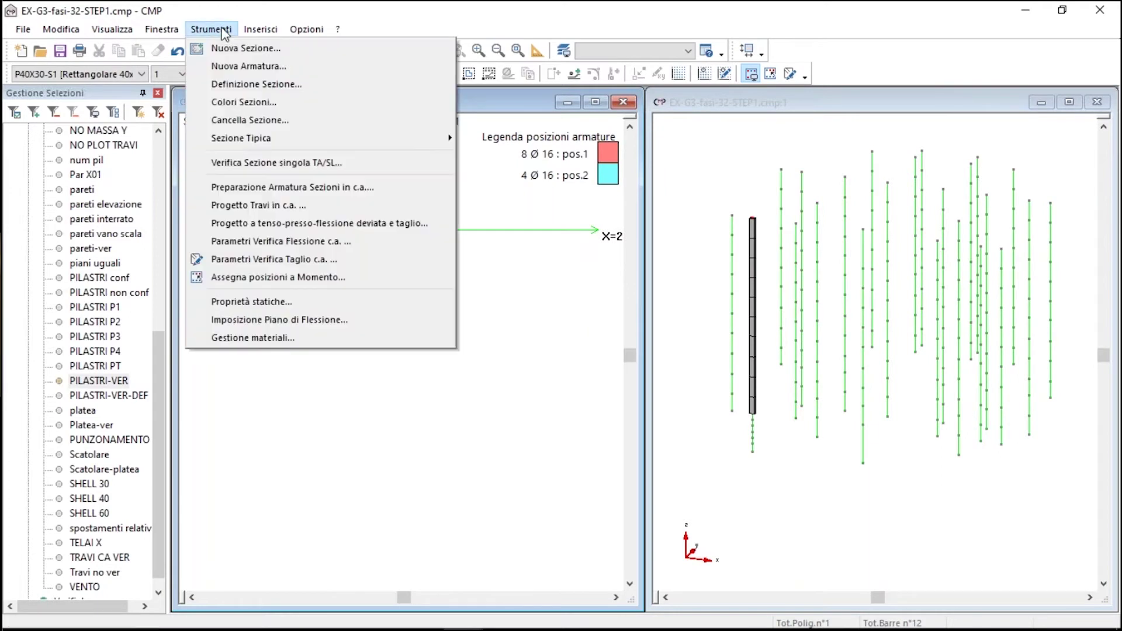
pyautogui.click(267, 226)
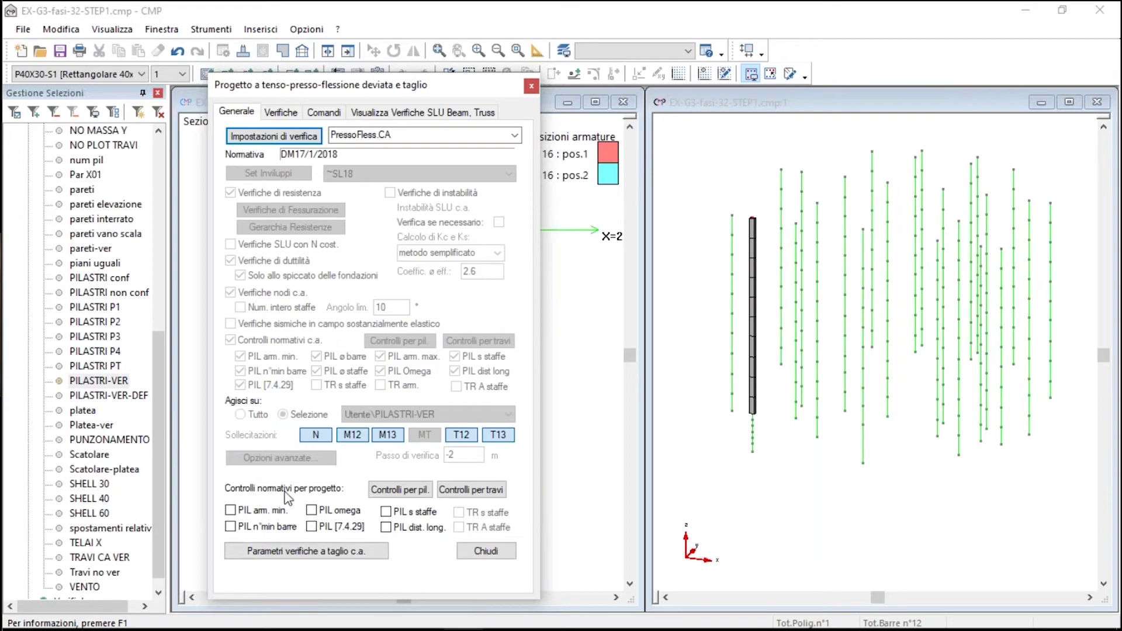
pyautogui.click(405, 491)
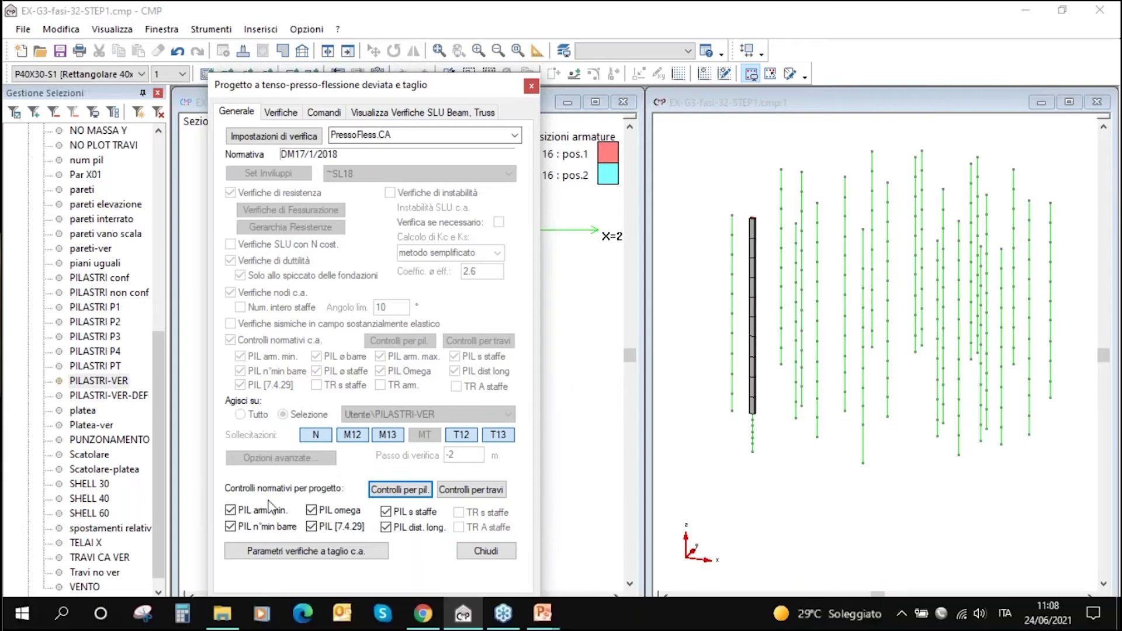
pyautogui.click(418, 495)
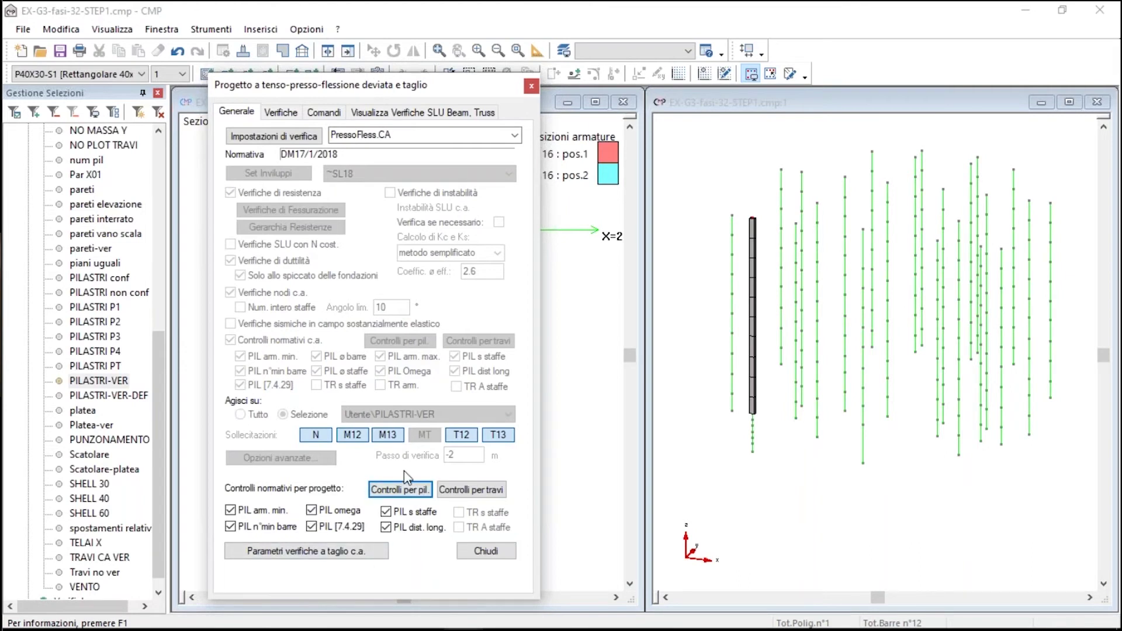
# Run the reinforcement design on the PILASTRI-VER selection with the code checks active.
pyautogui.click(289, 117)
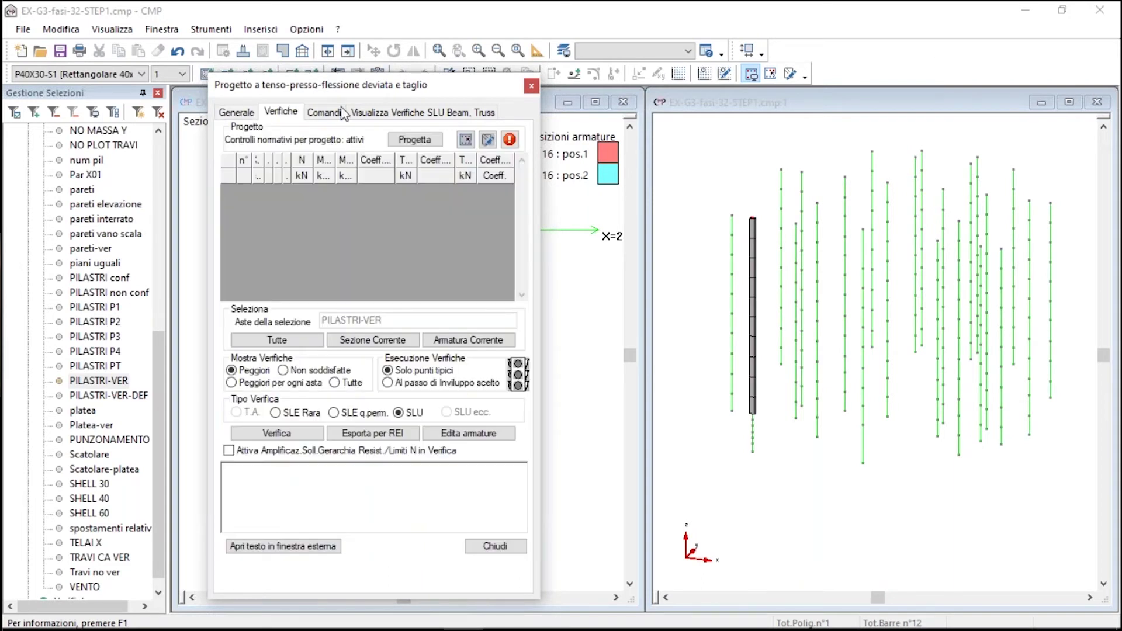
pyautogui.moveTo(437, 94)
pyautogui.mouseDown()
pyautogui.moveTo(468, 123)
pyautogui.moveTo(235, 112)
pyautogui.mouseUp()
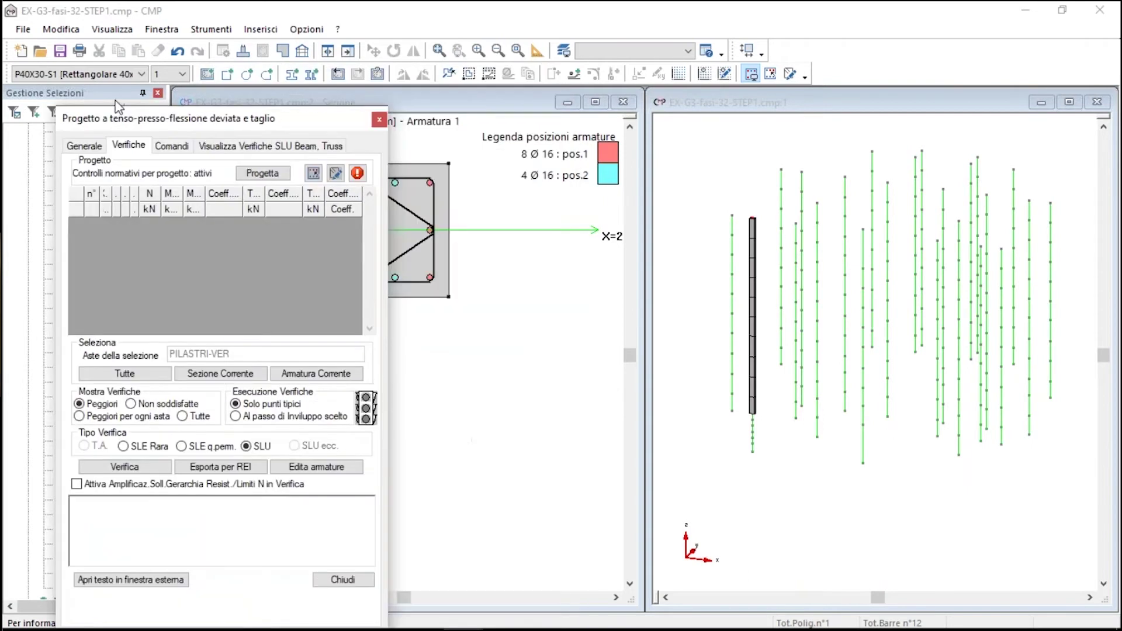
pyautogui.click(384, 224)
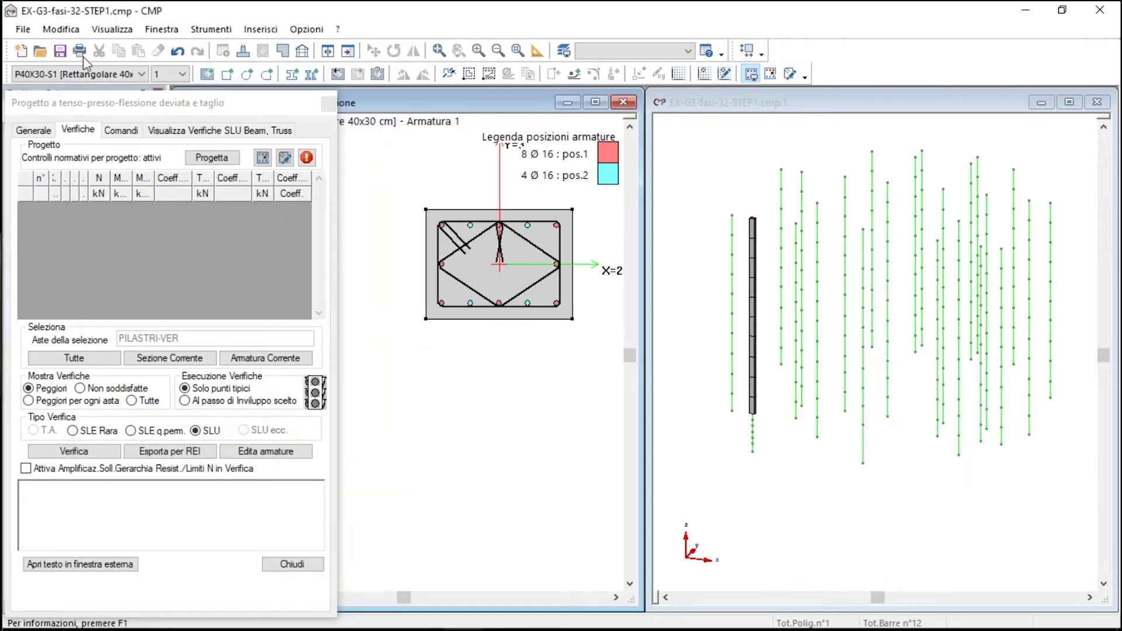
pyautogui.click(193, 107)
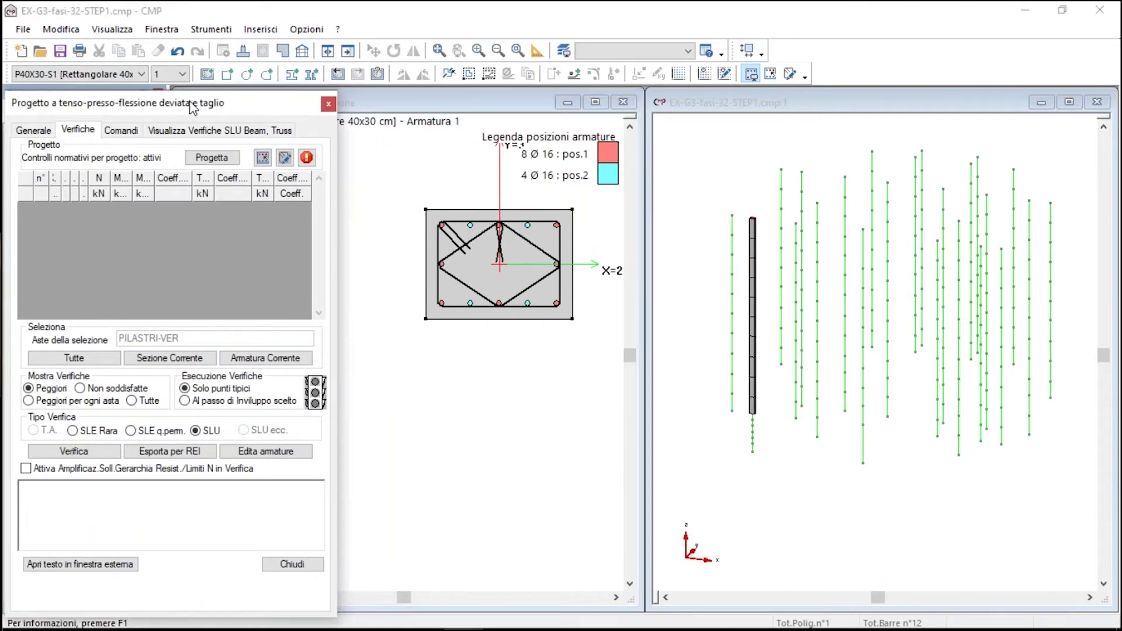
pyautogui.moveTo(193, 107); pyautogui.dragTo(232, 94)
pyautogui.click(252, 146)
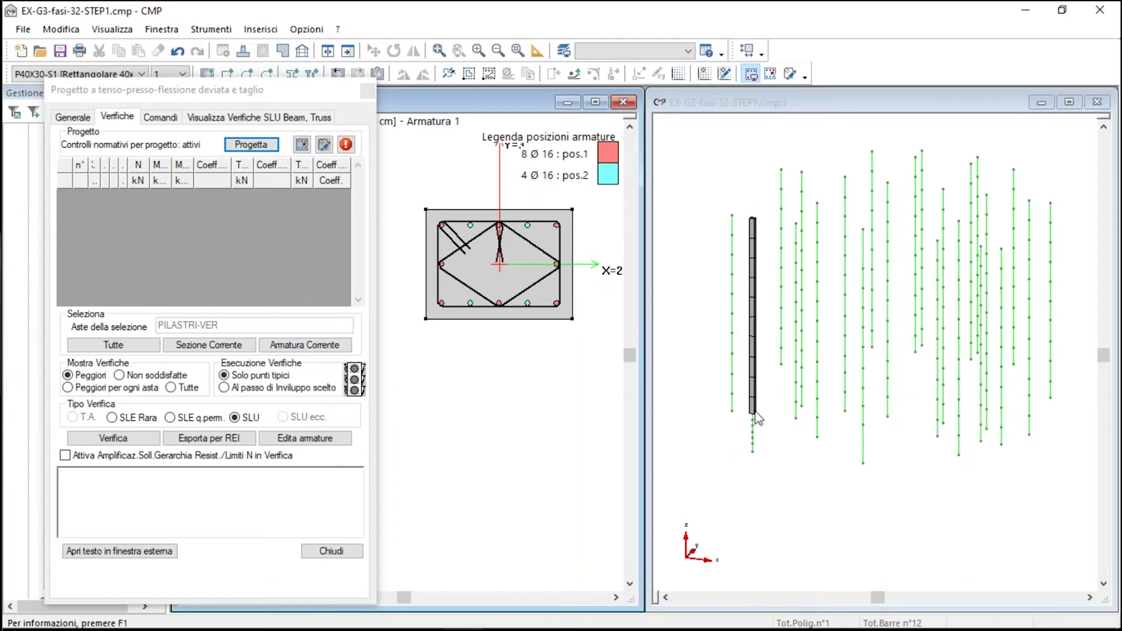
# Open the reinforcement editor, display the proposed reinforcement diagrams, and show only the selected column in the 3D view.
pyautogui.click(324, 444)
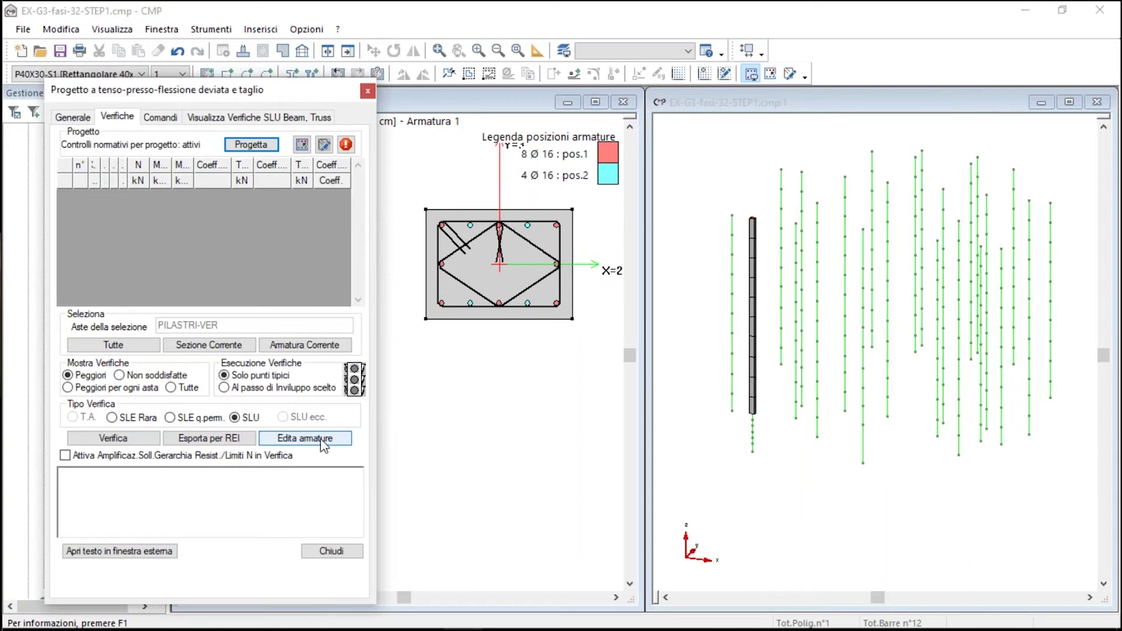
pyautogui.click(898, 175)
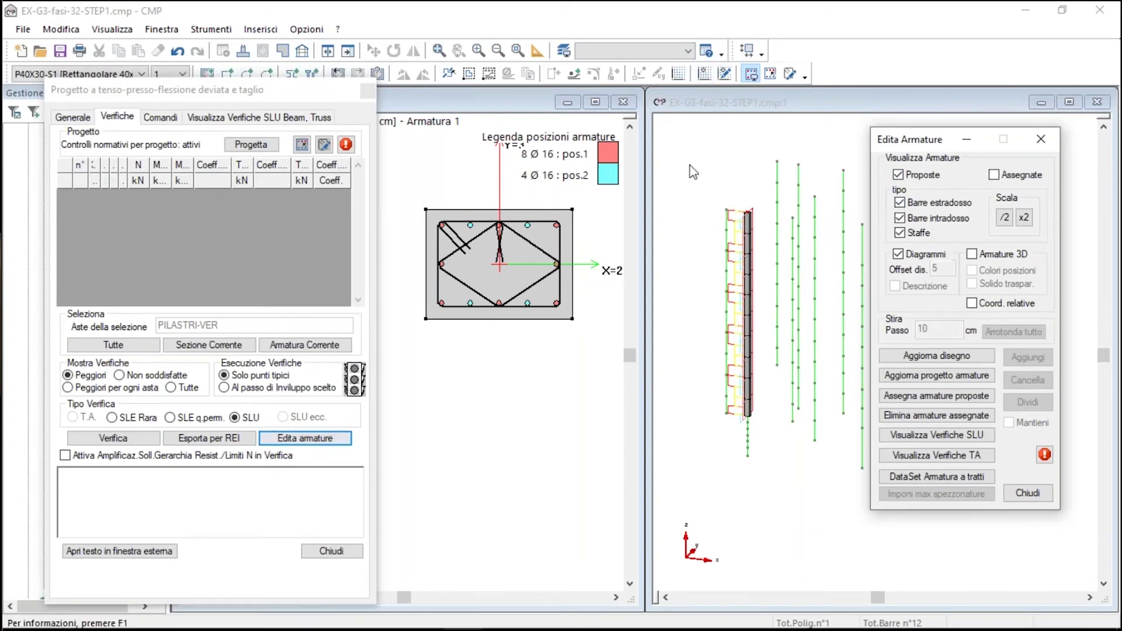
pyautogui.scroll(3, 781, 258)
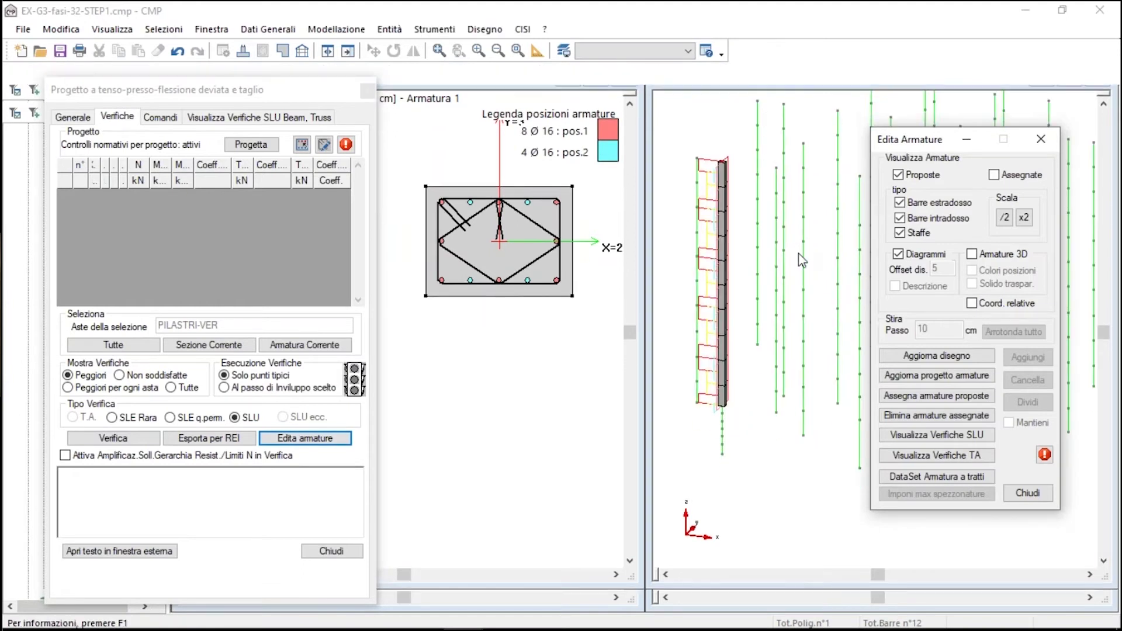
pyautogui.click(758, 187)
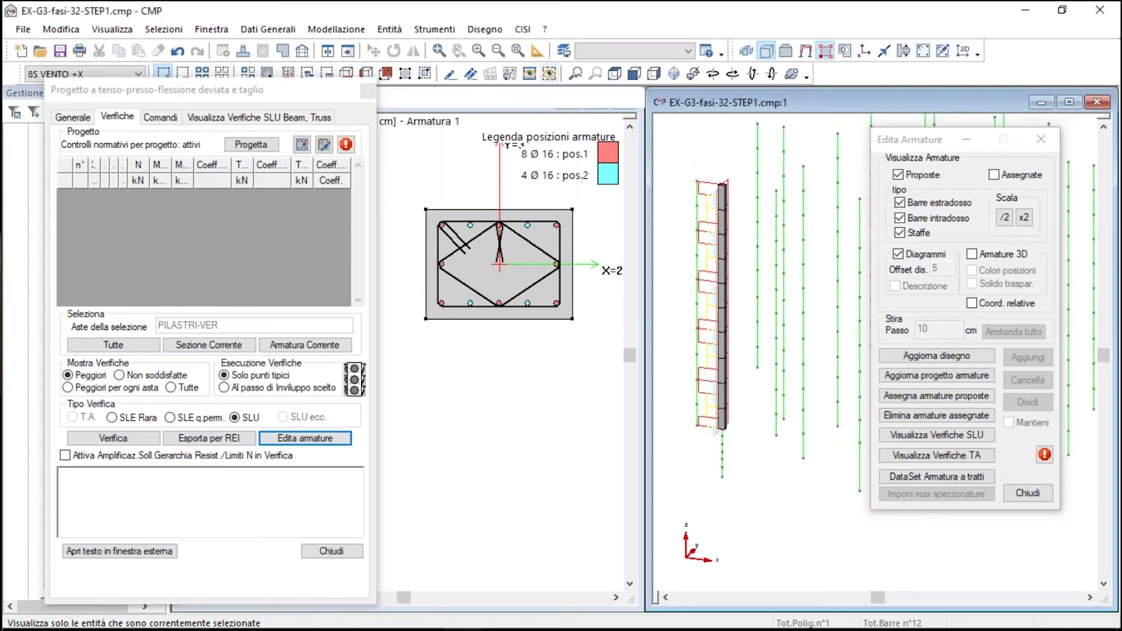
pyautogui.click(549, 73)
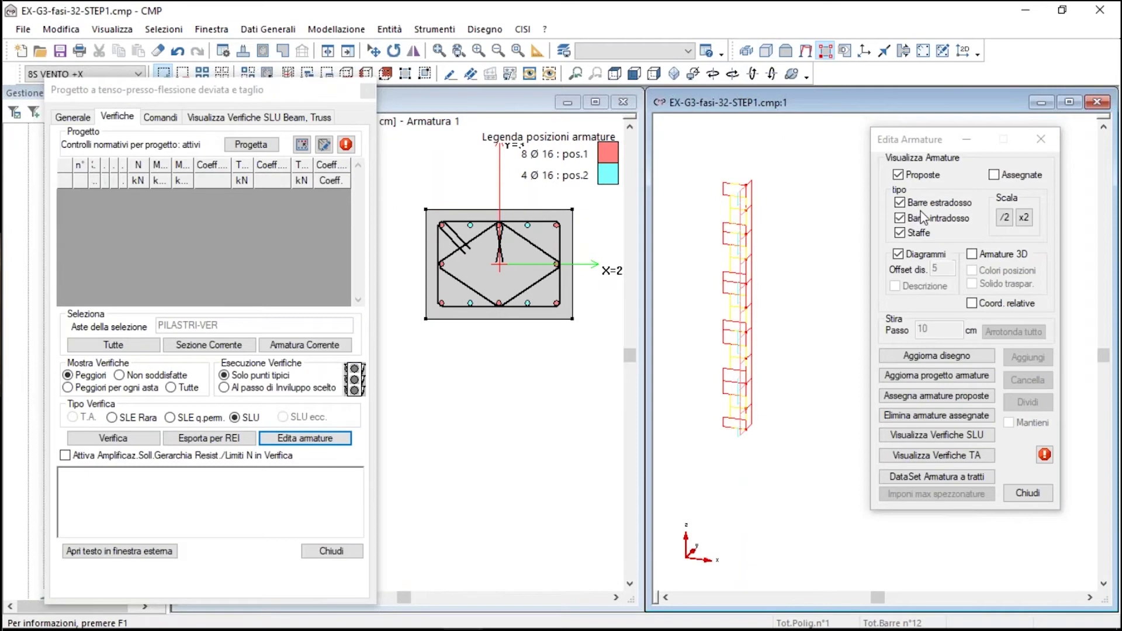
# Restrict the proposed reinforcement drawing to the bottom-face bars (Barre intradosso) and inspect their diagram along the column.
pyautogui.moveTo(812, 226); pyautogui.dragTo(801, 230)
pyautogui.click(940, 204)
pyautogui.click(937, 355)
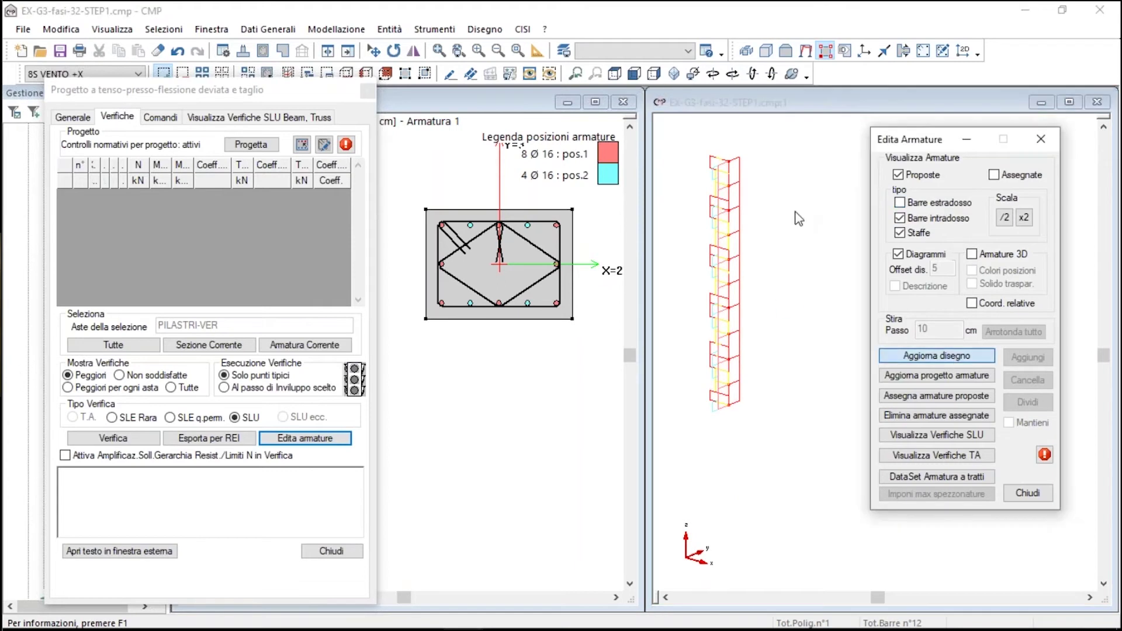
pyautogui.click(801, 308)
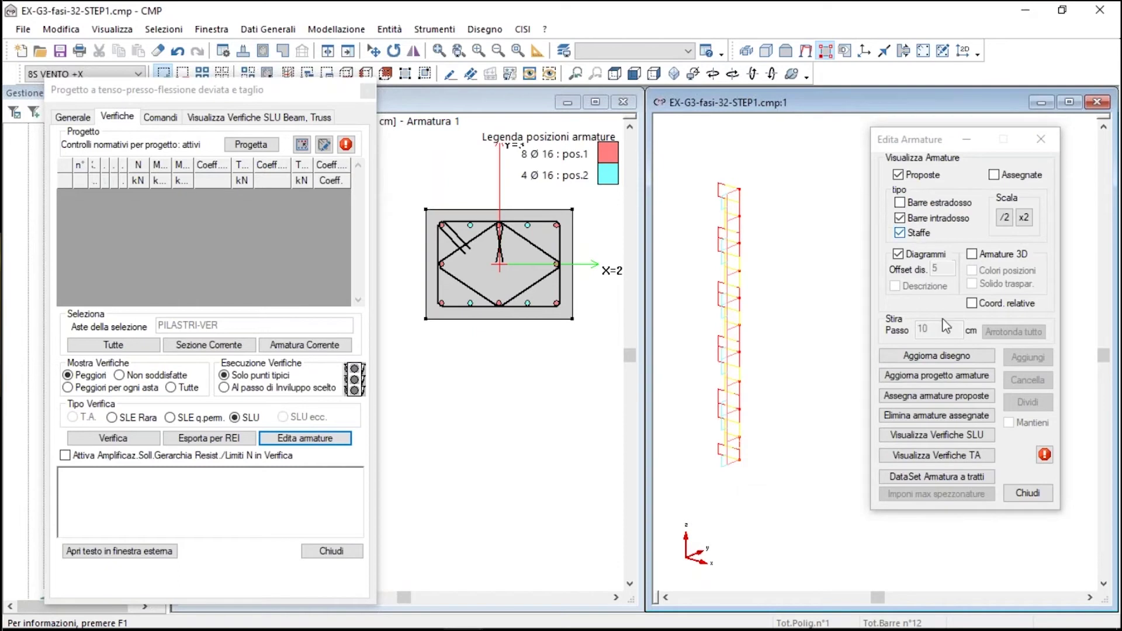
pyautogui.click(900, 232)
pyautogui.click(937, 355)
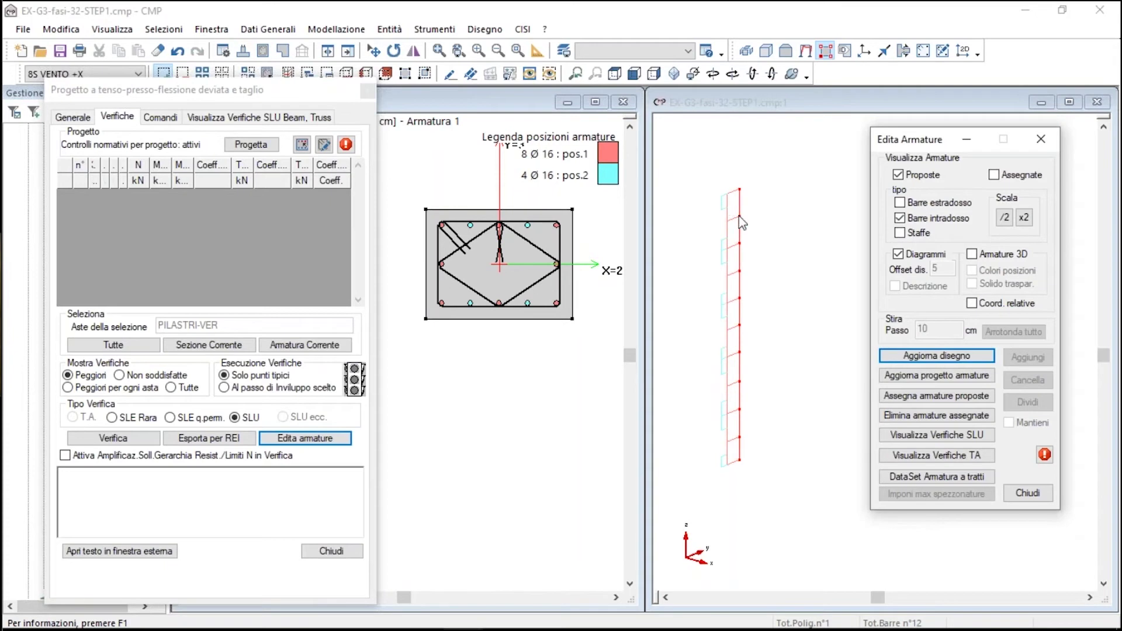
pyautogui.scroll(1, 739, 276)
pyautogui.scroll(2, 745, 280)
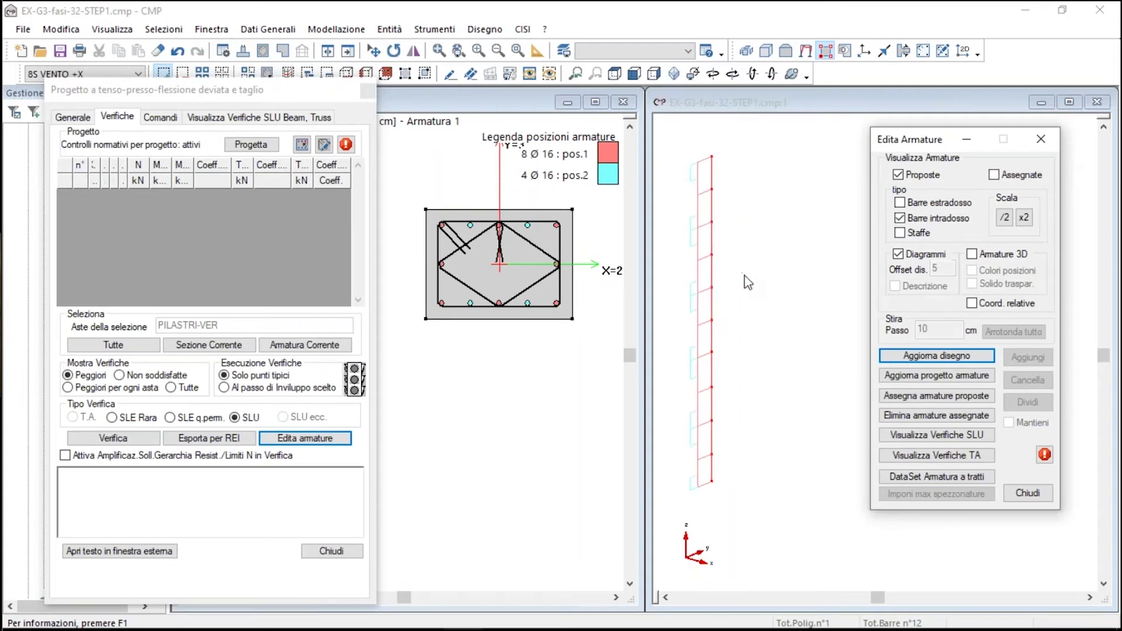
# Replace the bottom-face bar diagram with the proposed stirrup (Staffe) diagram along the column and update the drawing.
pyautogui.click(801, 301)
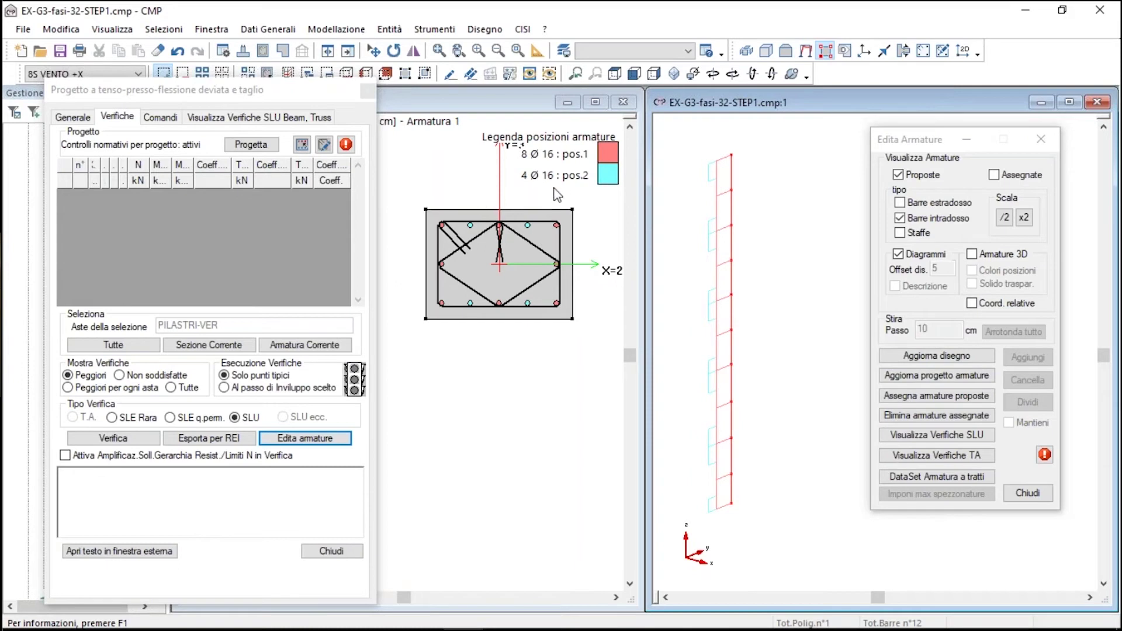
pyautogui.click(914, 233)
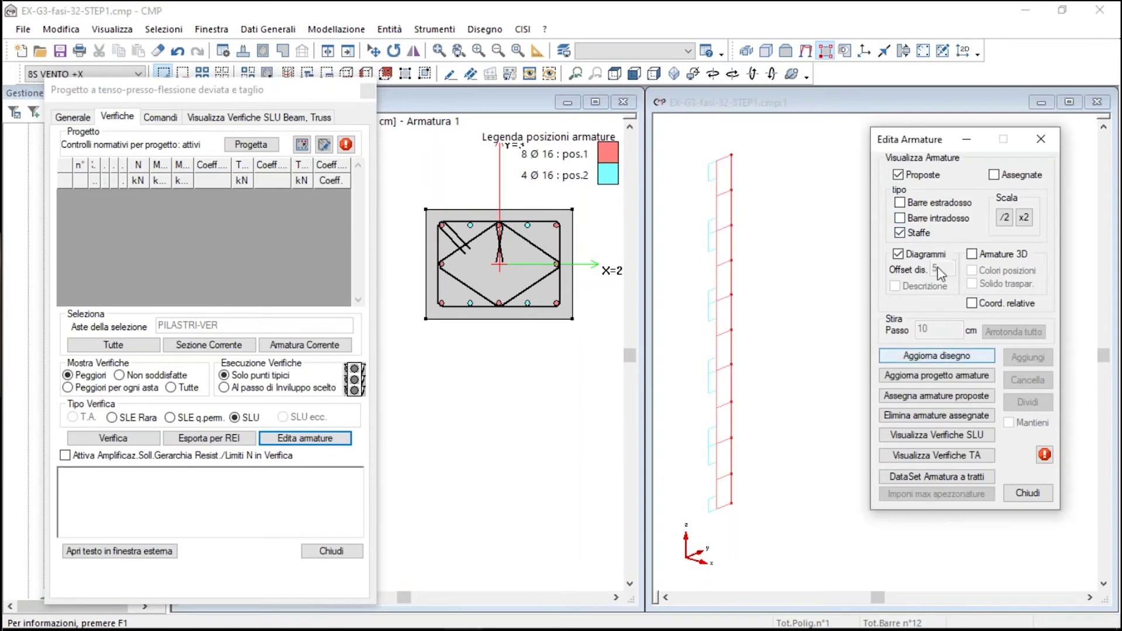
pyautogui.click(925, 357)
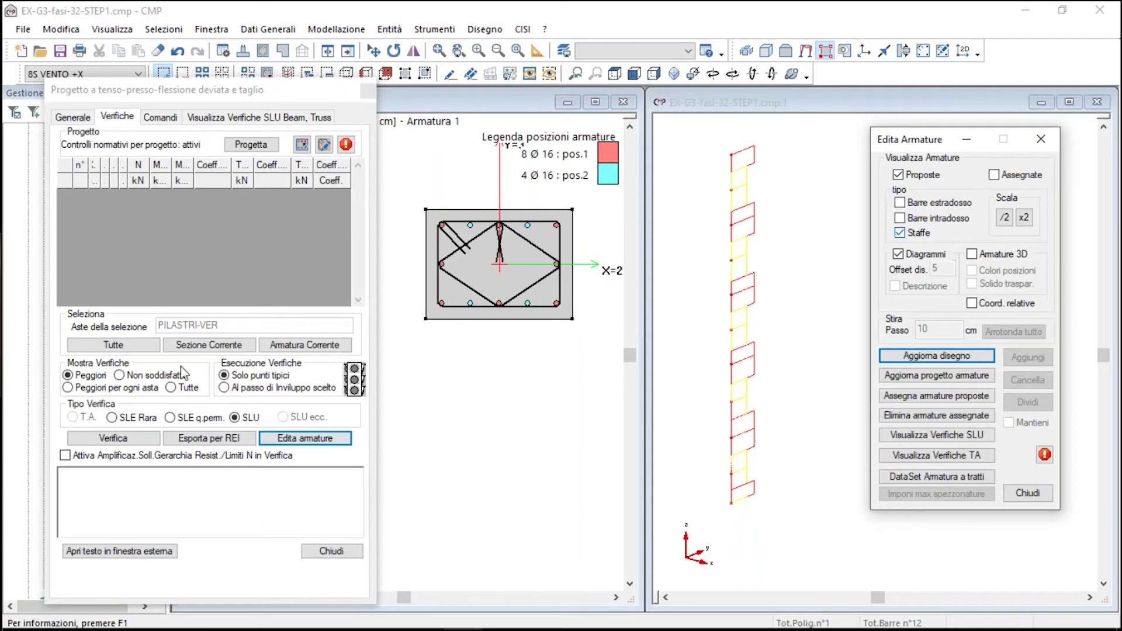
# Run the SLU verification on PILASTRI-VER, look through the worst results and limit the list to unsatisfied checks (Non soddisfatte).
pyautogui.click(111, 445)
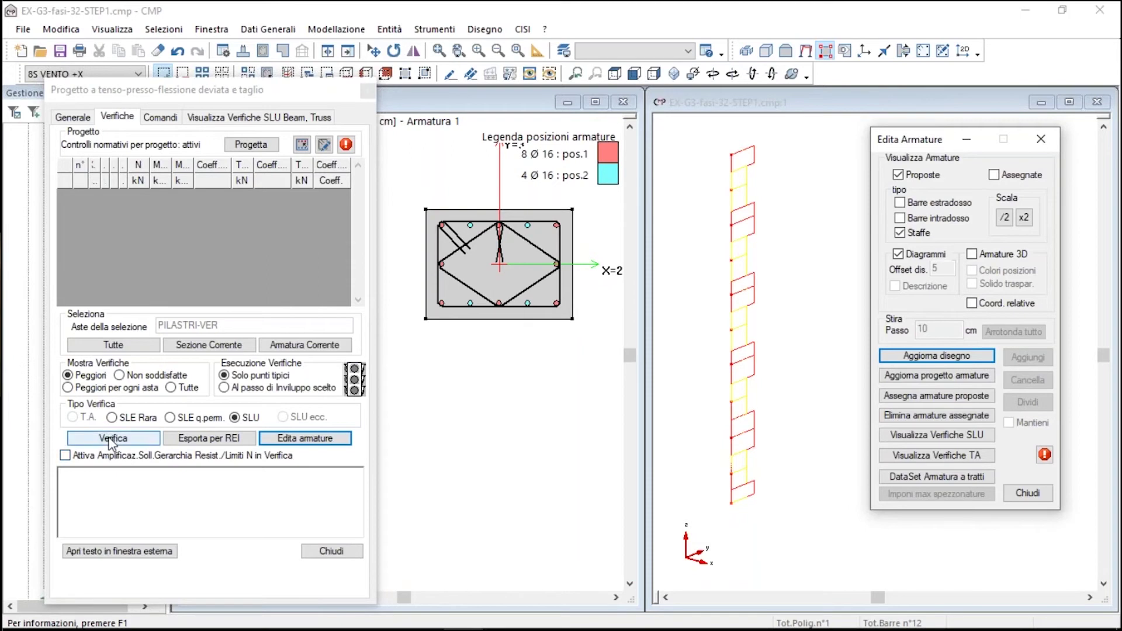
pyautogui.click(111, 446)
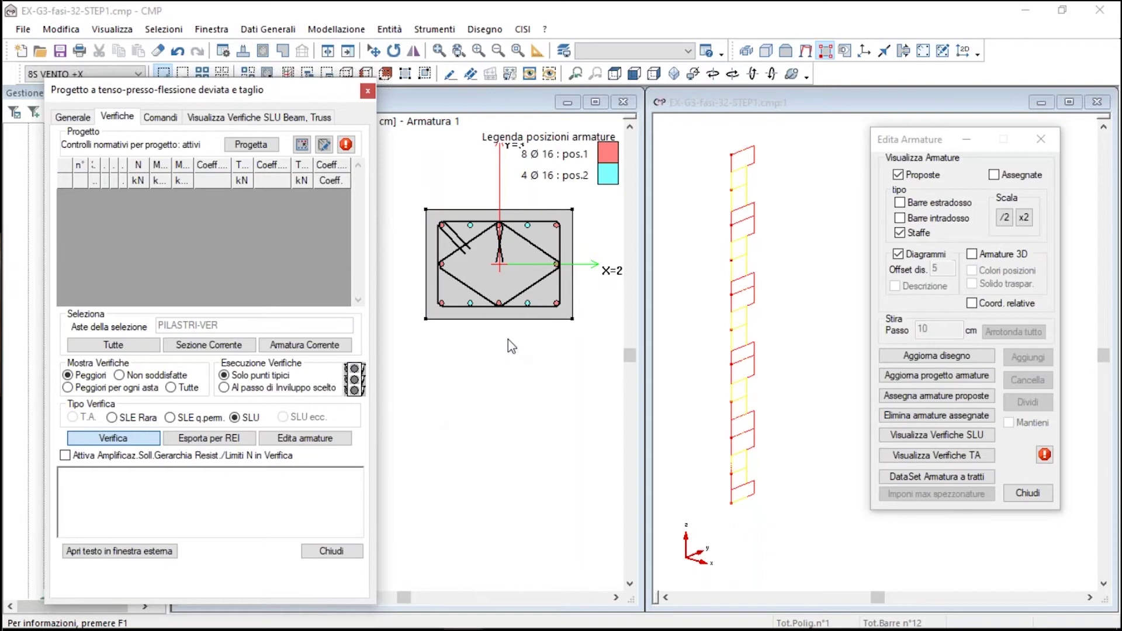
pyautogui.press('Return')
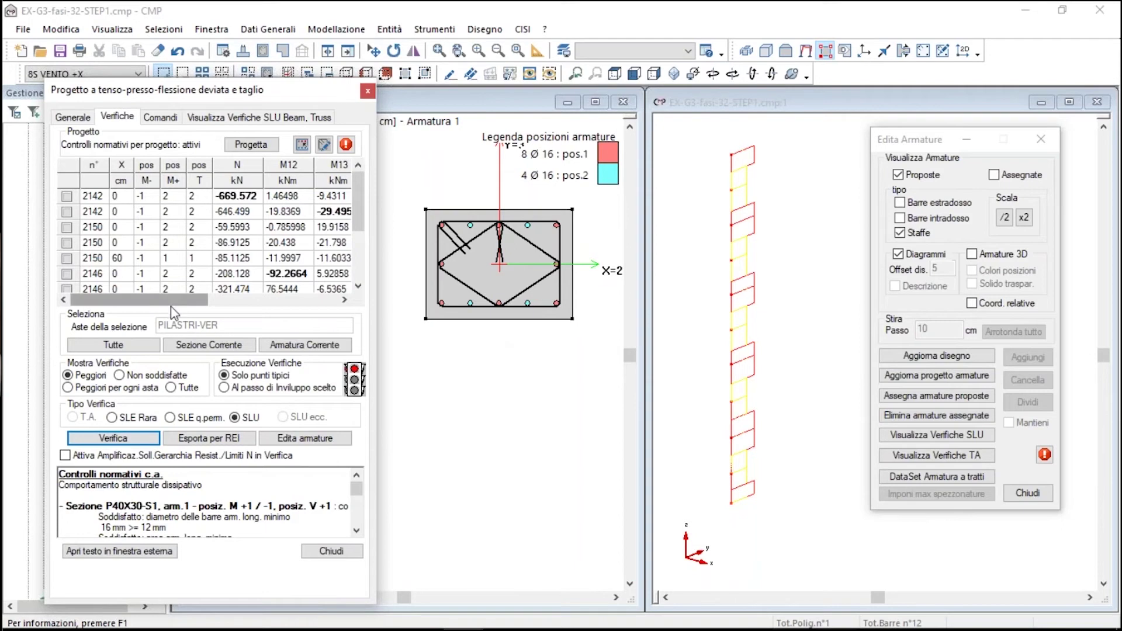
pyautogui.moveTo(172, 306); pyautogui.dragTo(231, 311)
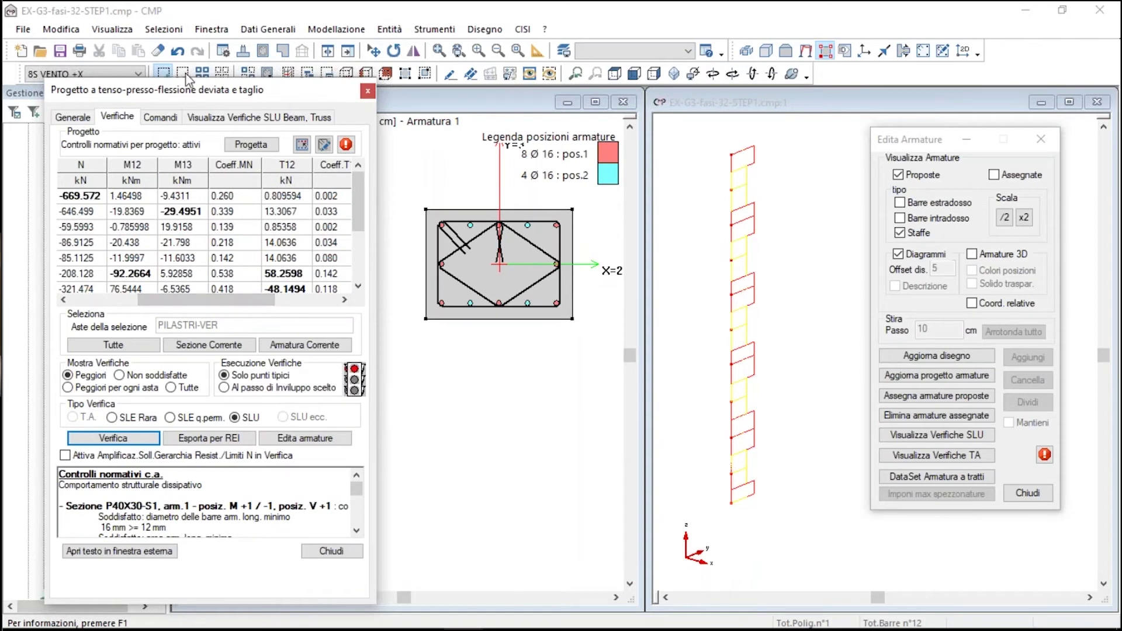
pyautogui.click(120, 375)
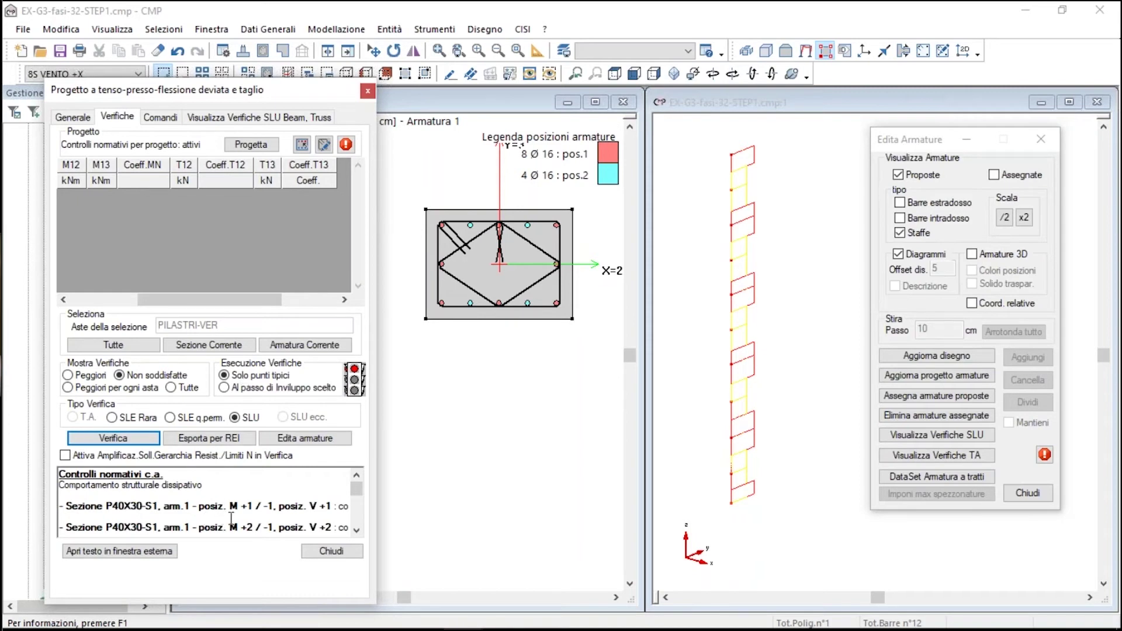
# Open the check report in an external window and review the code checks, ductility checks and node verifications for section P40X30-S1.
pyautogui.click(156, 557)
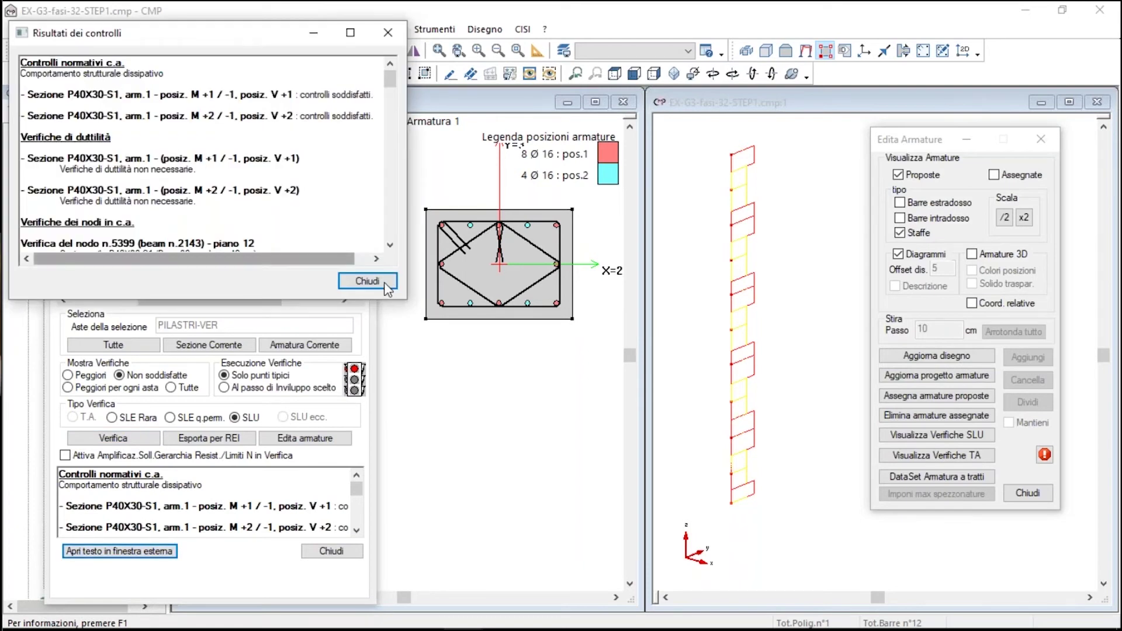
pyautogui.moveTo(409, 302); pyautogui.dragTo(512, 387)
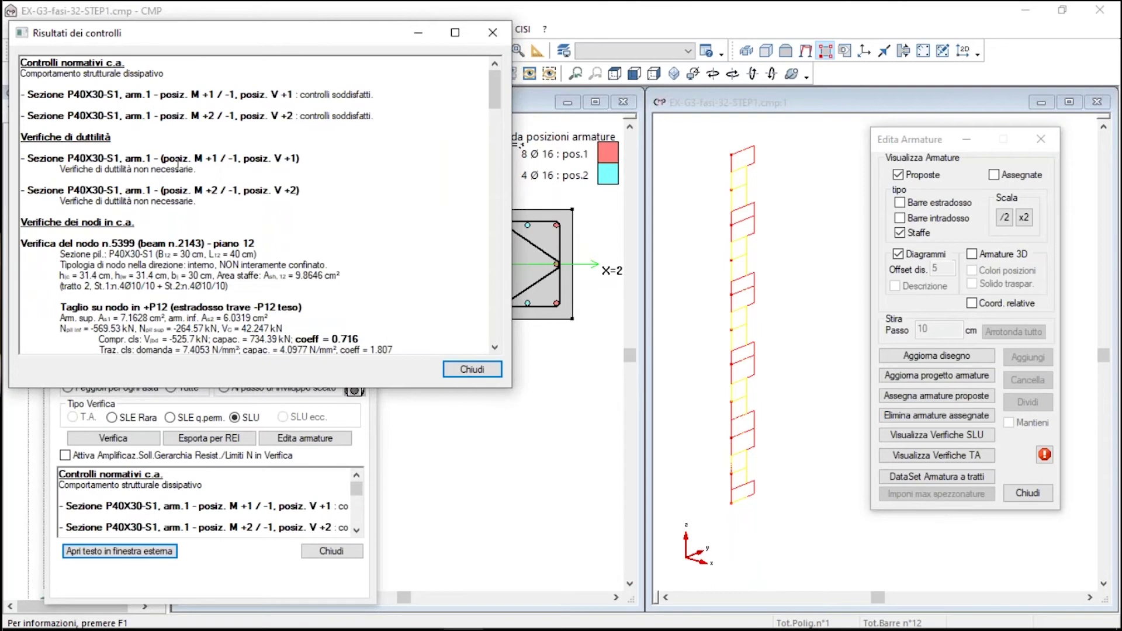
pyautogui.moveTo(377, 116); pyautogui.dragTo(20, 60)
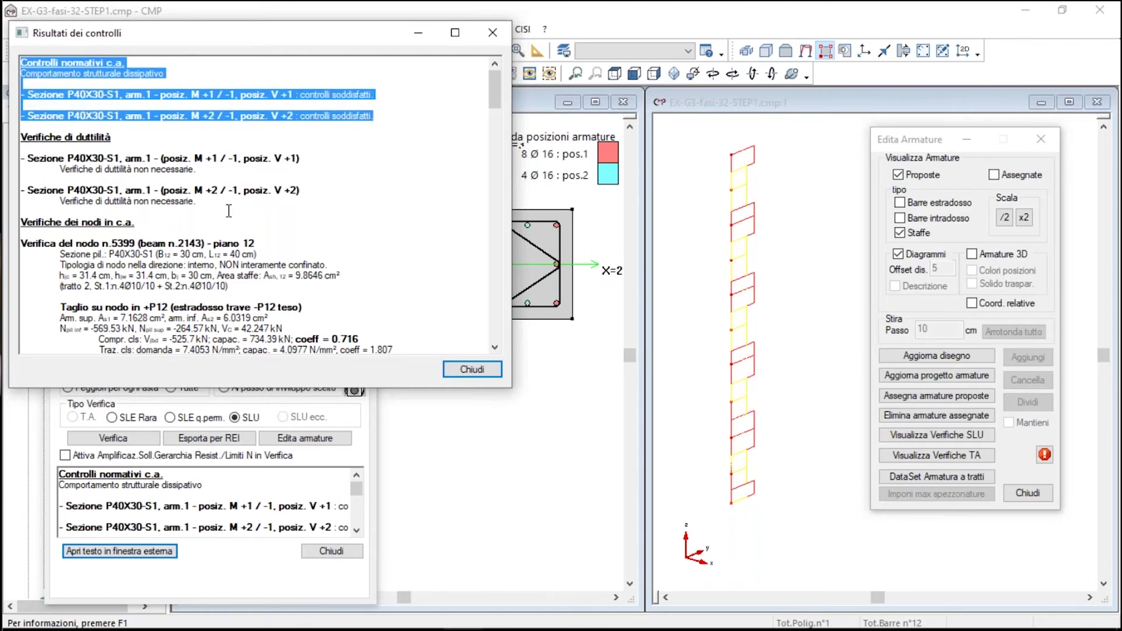
pyautogui.moveTo(211, 199); pyautogui.dragTo(12, 137)
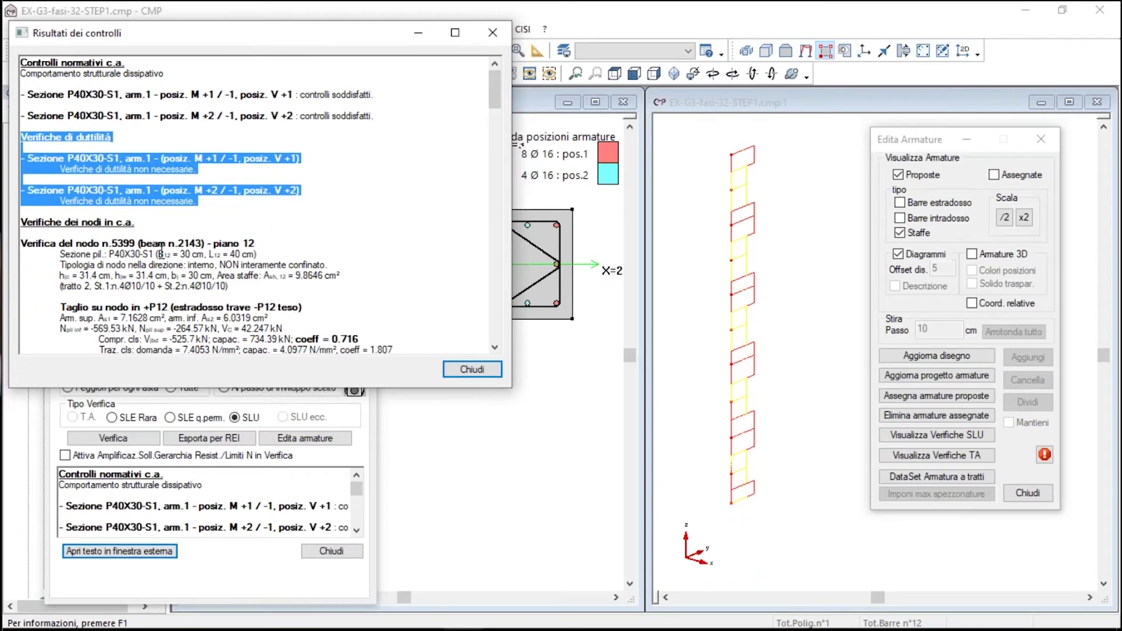
pyautogui.scroll(-1, 161, 254)
pyautogui.scroll(-1, 161, 253)
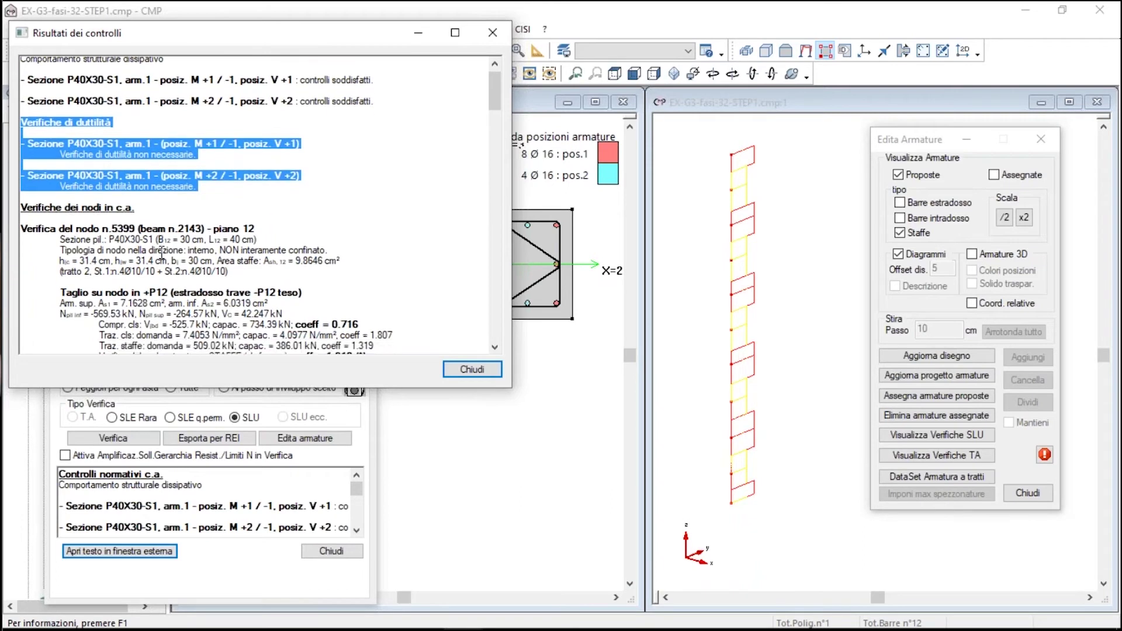
pyautogui.scroll(1, 162, 252)
pyautogui.scroll(-3, 252, 244)
pyautogui.scroll(-3, 348, 306)
pyautogui.scroll(-2, 349, 305)
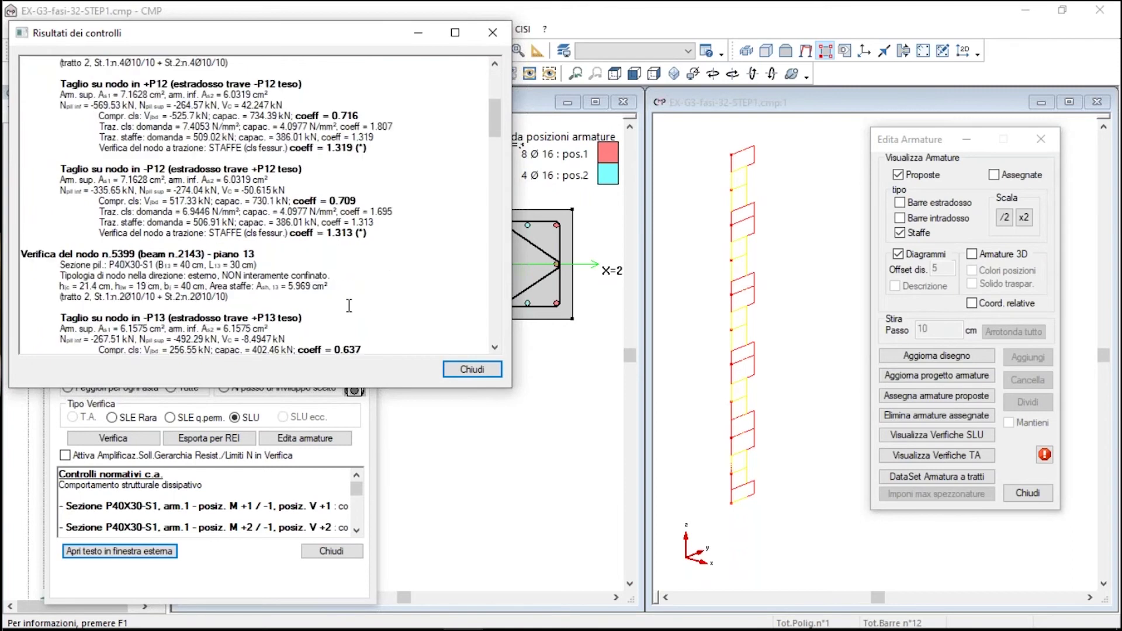
pyautogui.scroll(-1, 349, 306)
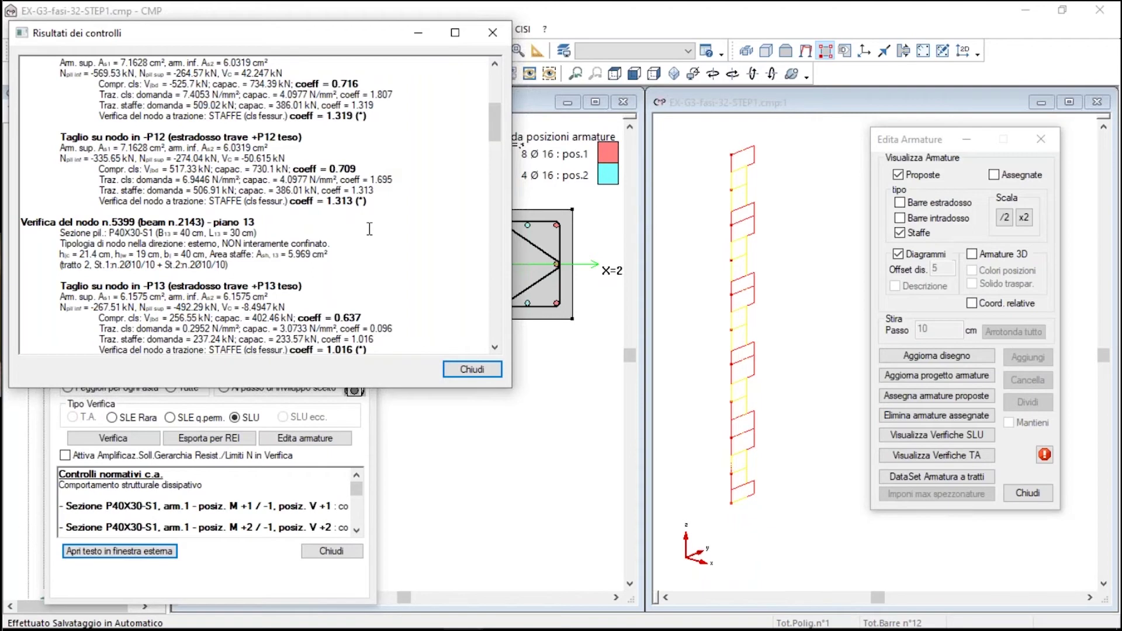
pyautogui.scroll(1, 370, 228)
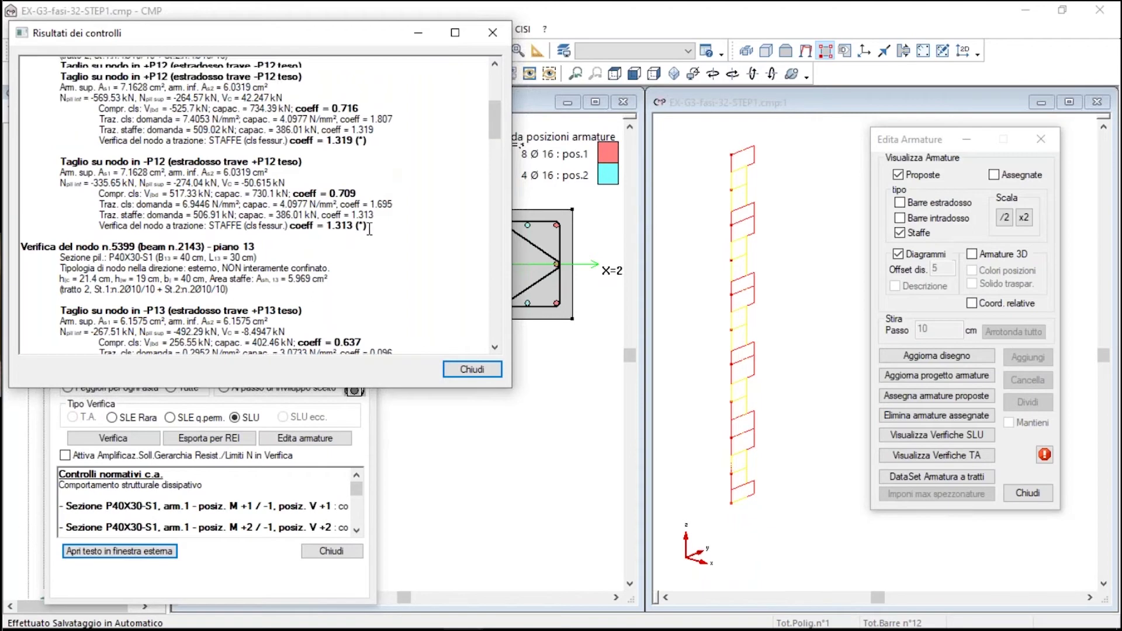
pyautogui.scroll(8, 370, 229)
pyautogui.moveTo(197, 201); pyautogui.dragTo(29, 149)
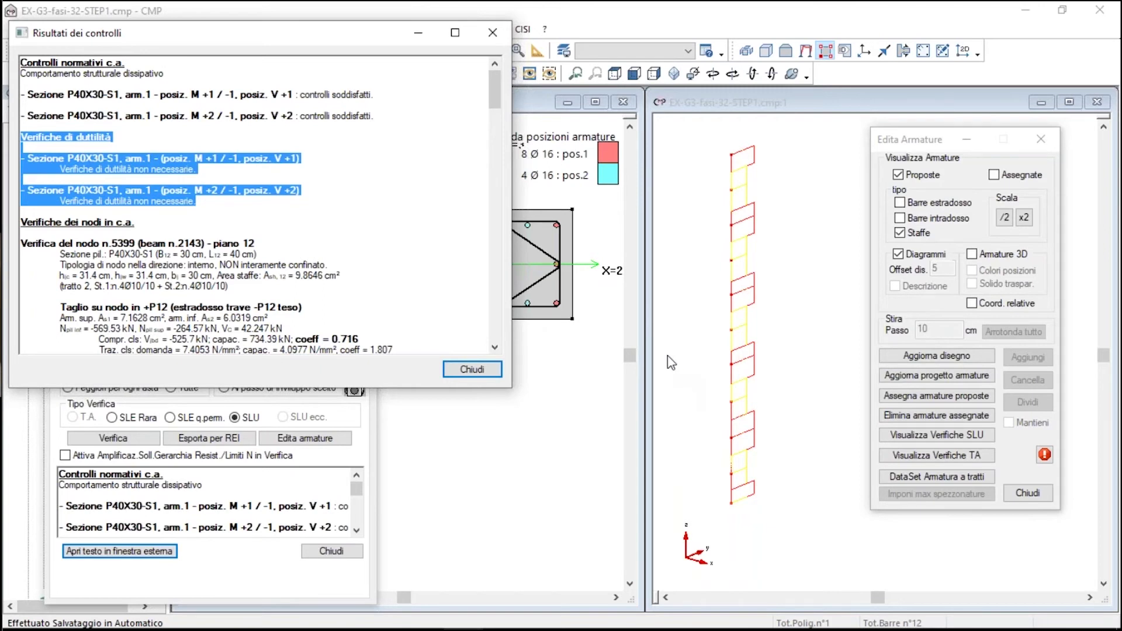
pyautogui.click(493, 32)
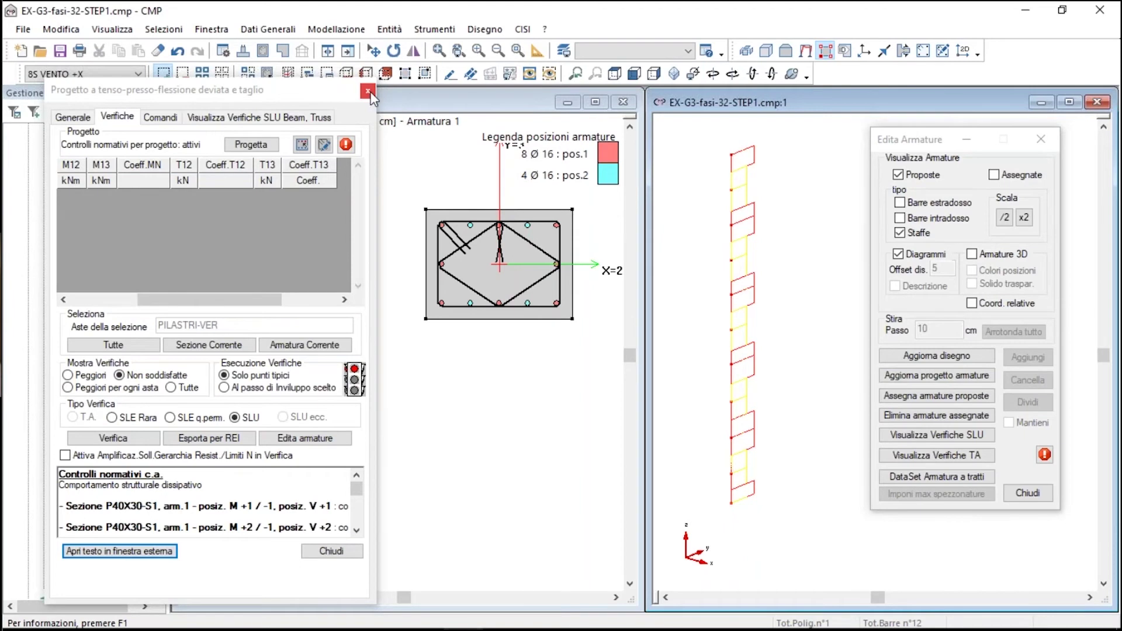
# Close the design window, enlarge the model view and select the whole column including the segments below its base.
pyautogui.click(370, 94)
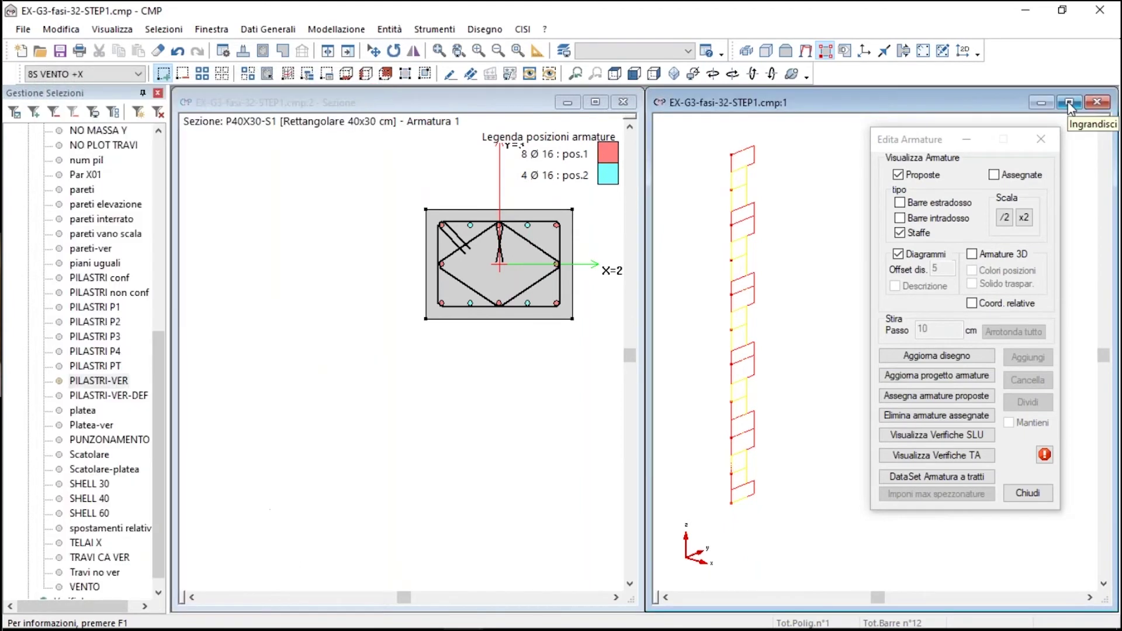
pyautogui.click(1069, 104)
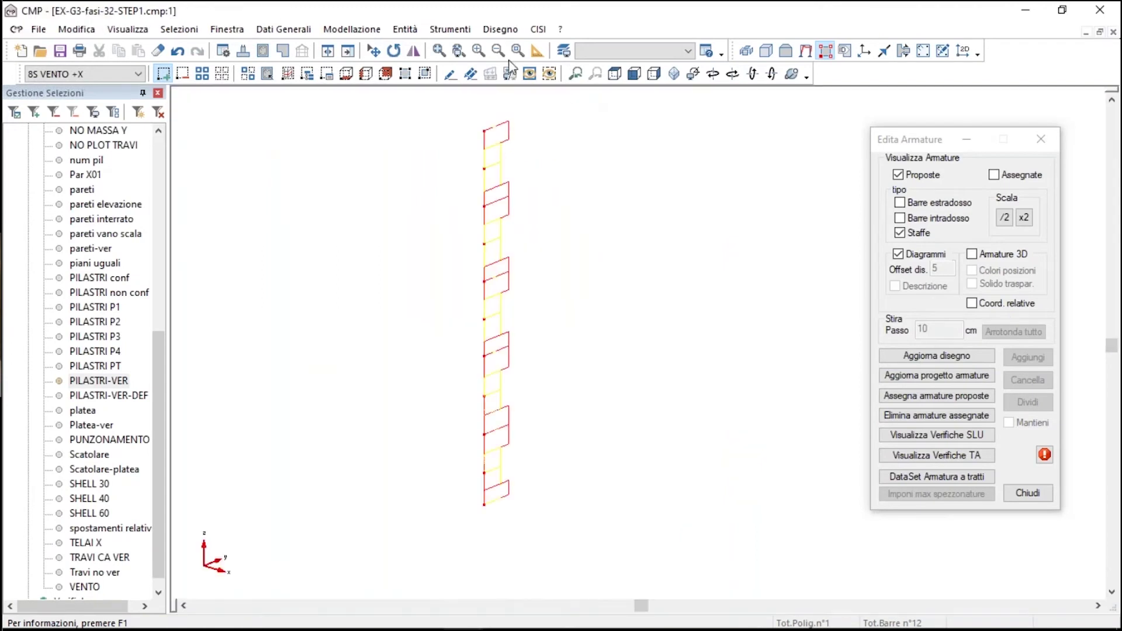
pyautogui.click(429, 74)
pyautogui.click(483, 337)
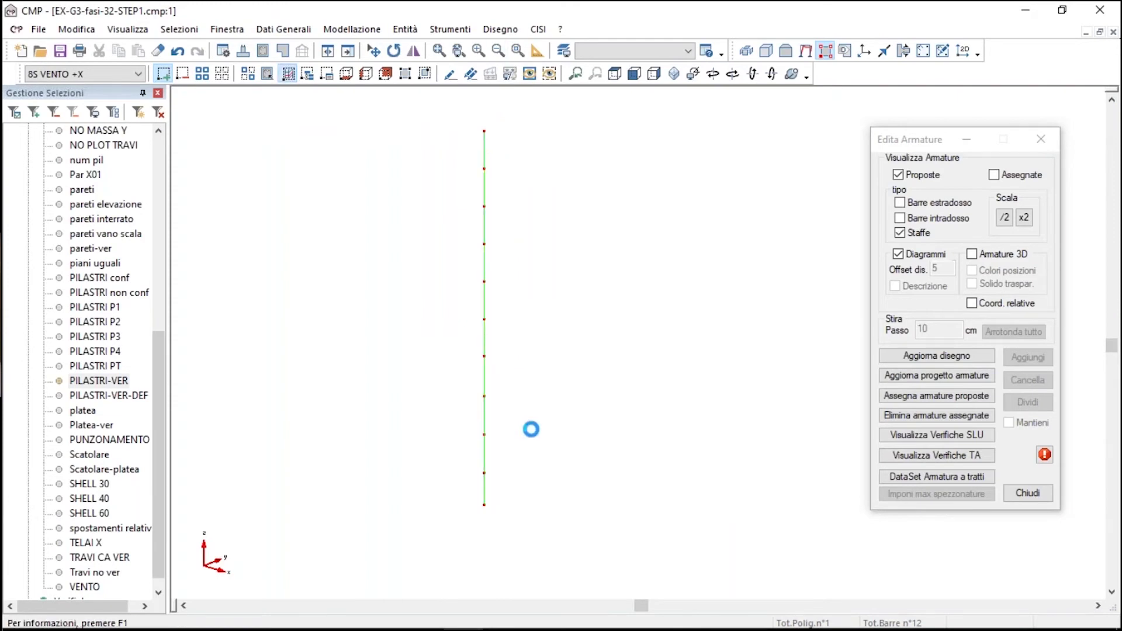
pyautogui.click(516, 498)
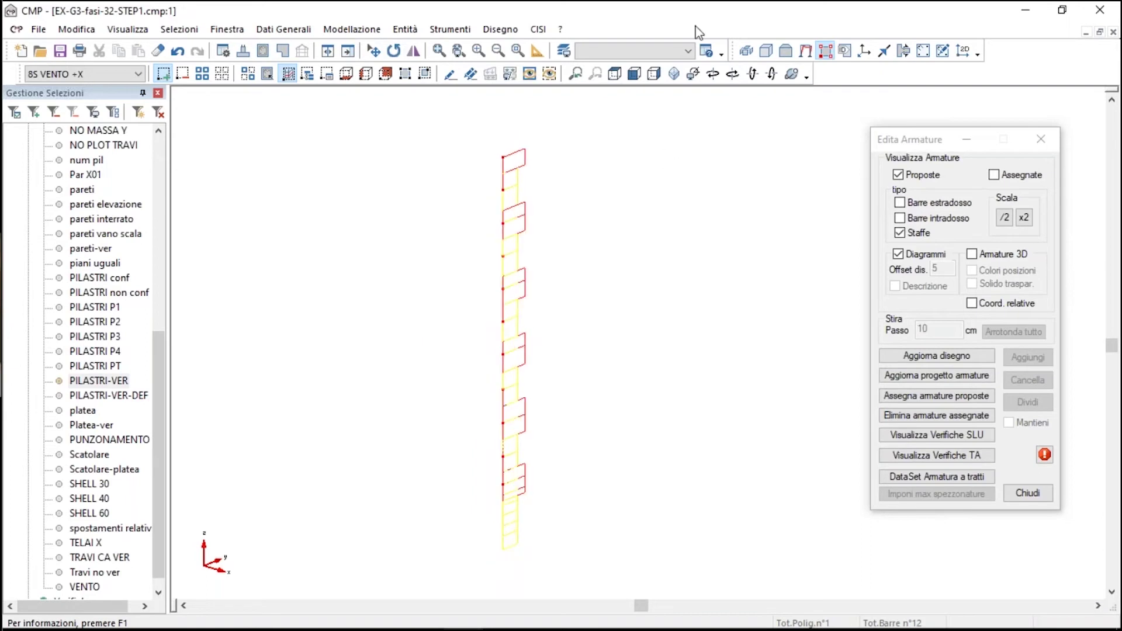
pyautogui.click(766, 51)
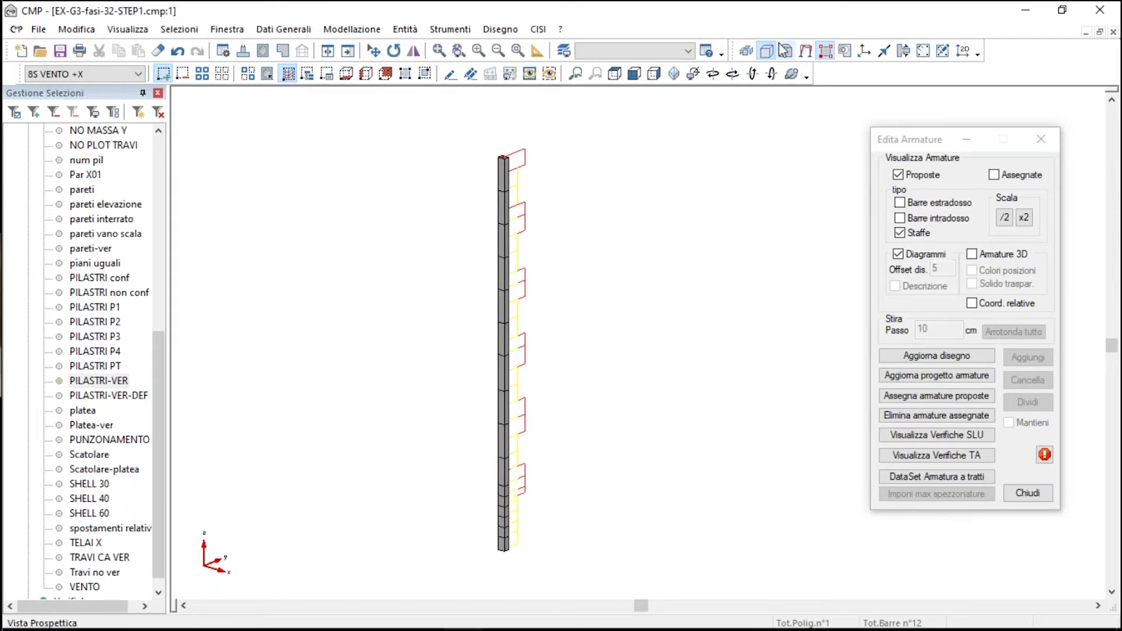
pyautogui.click(766, 51)
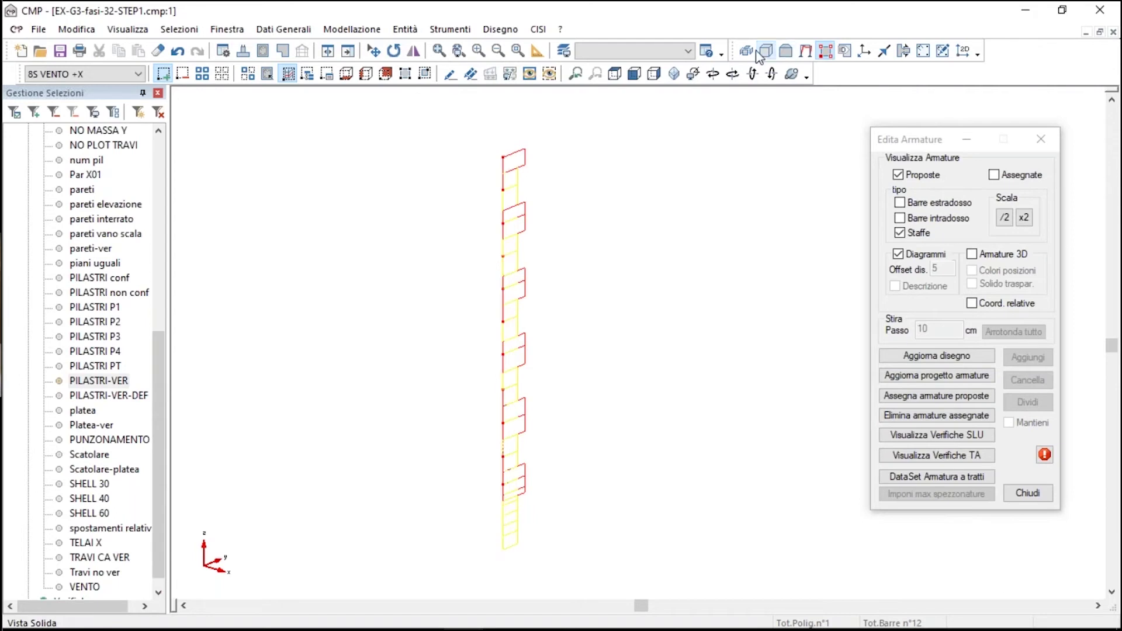
# Show the column in side view, deselect the segments below its base and display only the selected part without solids.
pyautogui.click(565, 52)
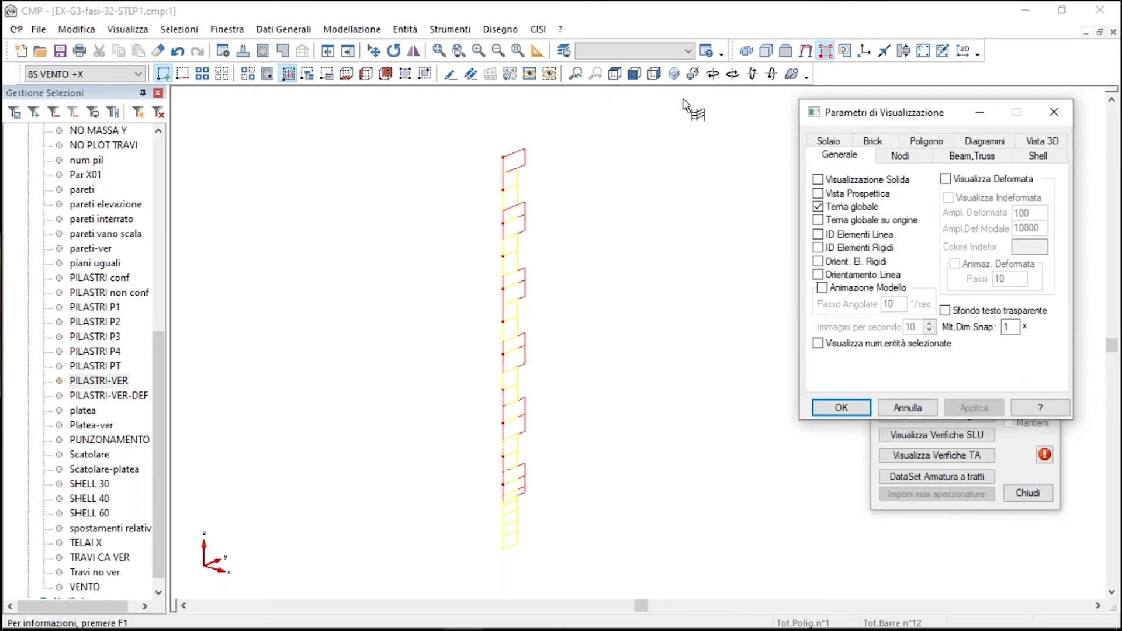
pyautogui.click(713, 74)
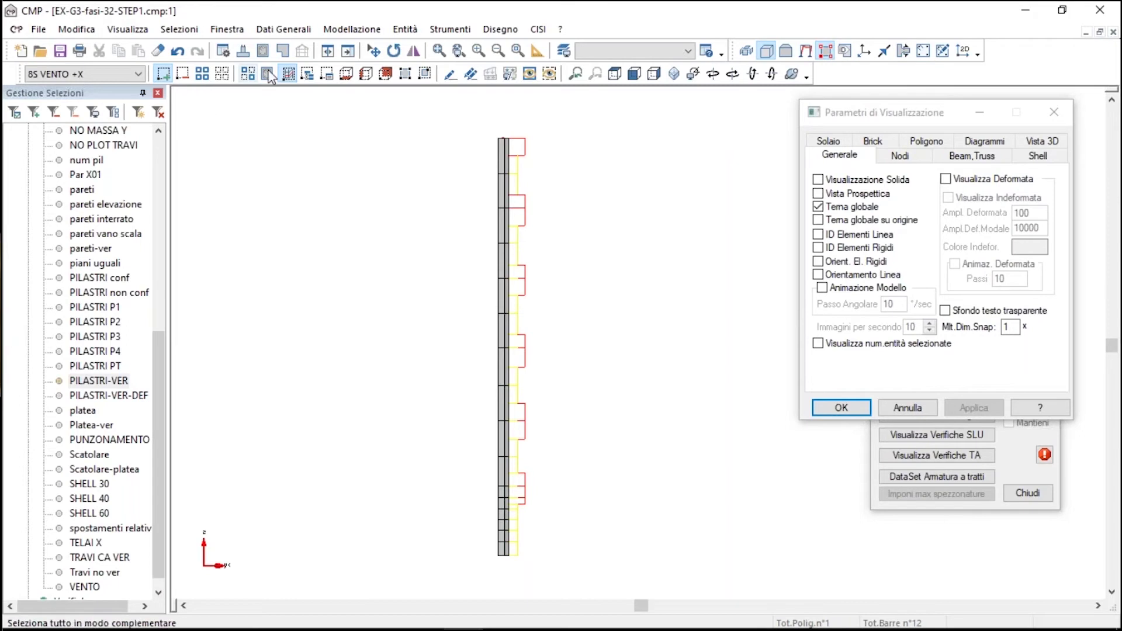
pyautogui.click(288, 80)
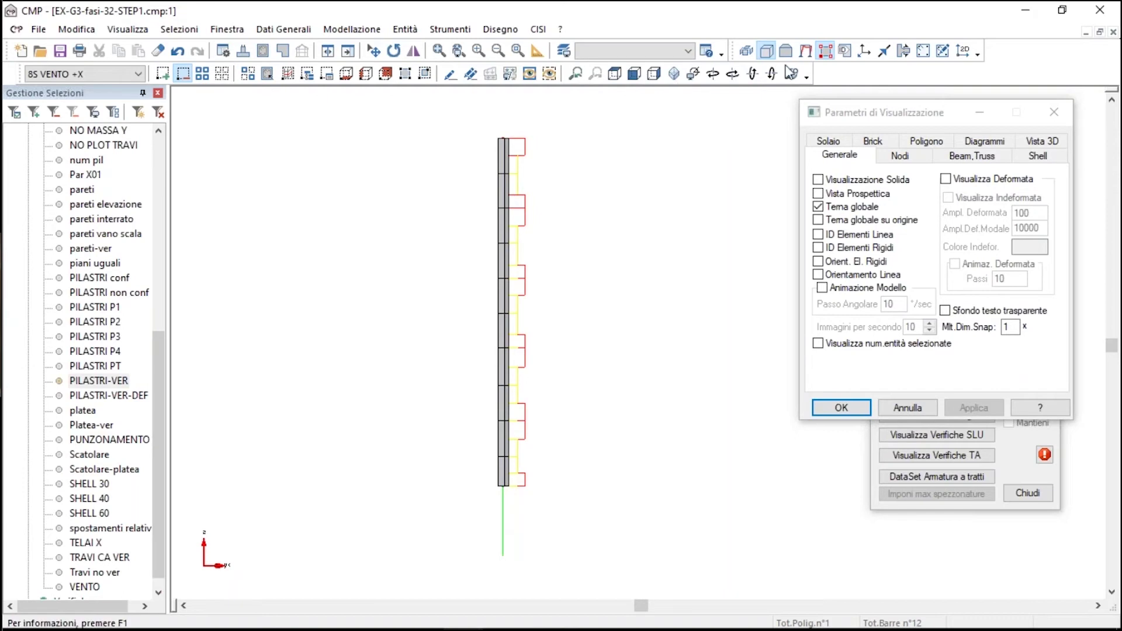
pyautogui.click(790, 73)
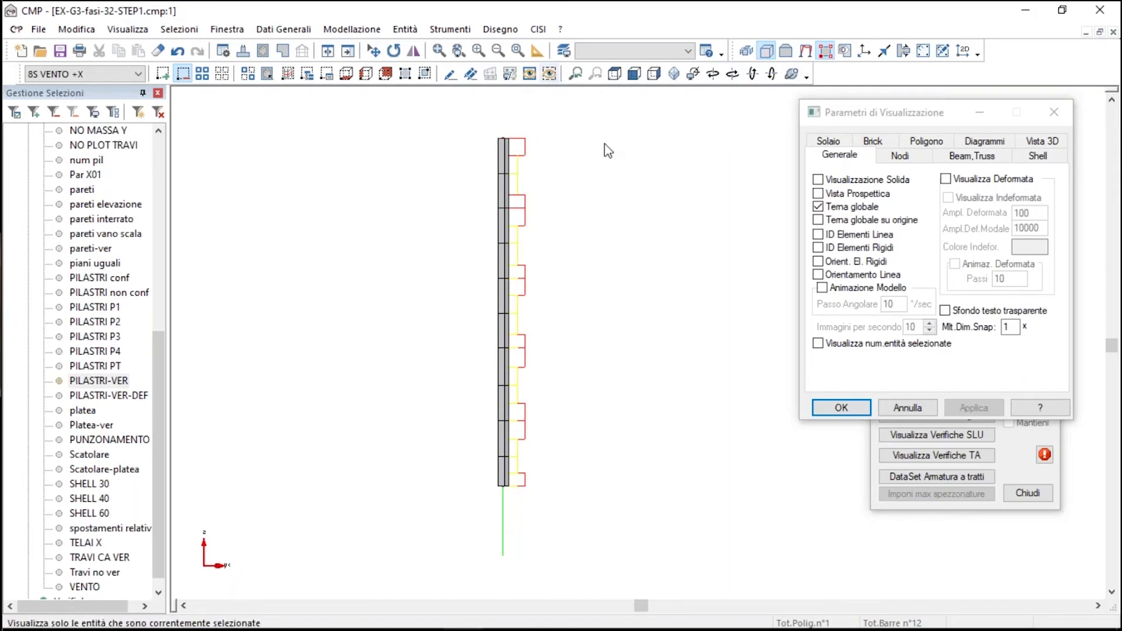
pyautogui.click(789, 56)
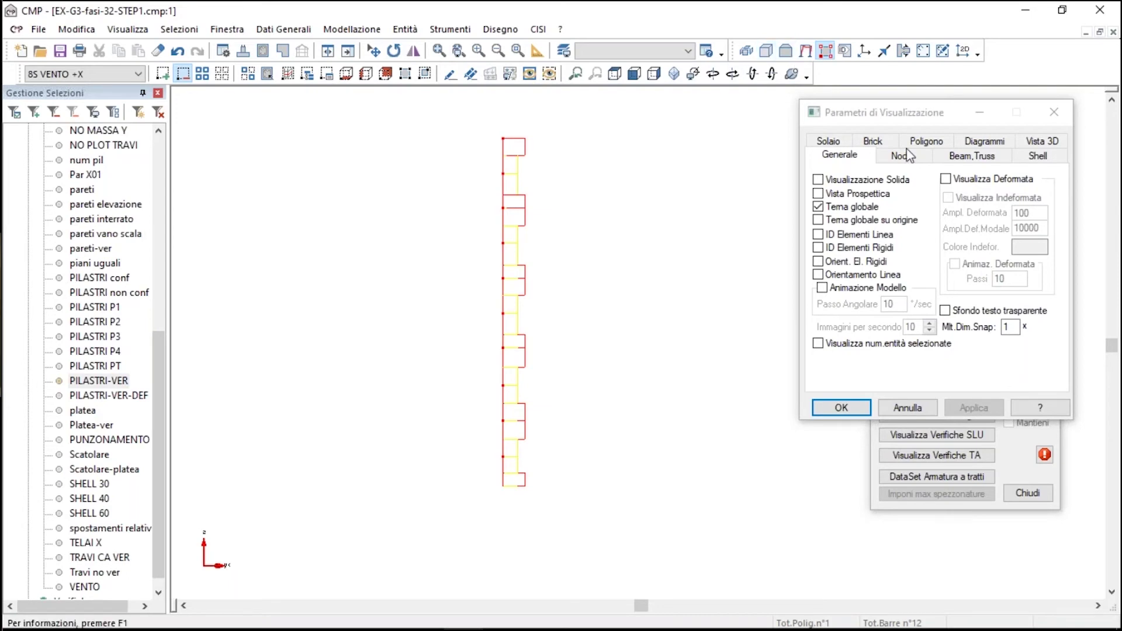
# Turn on the display of dissipative zones (Zone dissipative) for the beam elements.
pyautogui.click(972, 155)
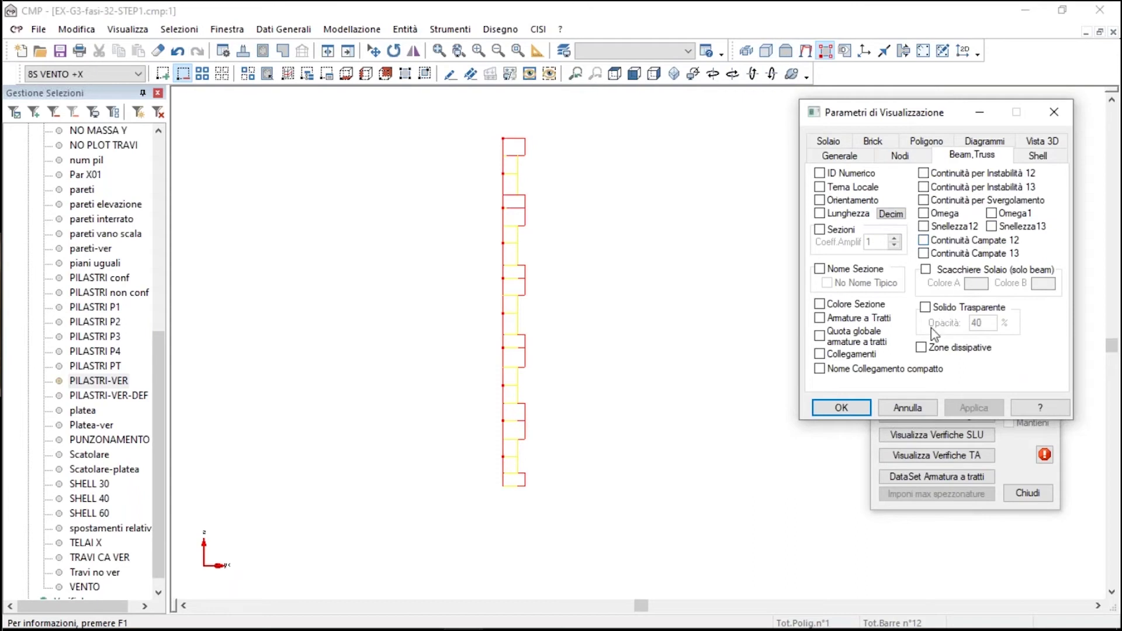
pyautogui.click(921, 347)
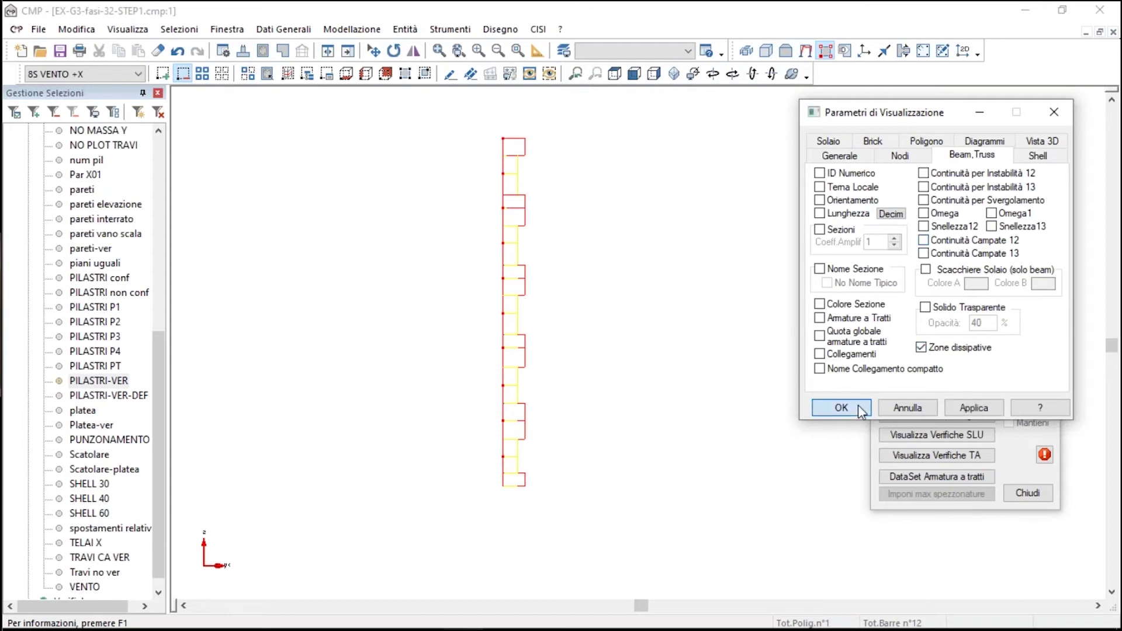
pyautogui.click(858, 407)
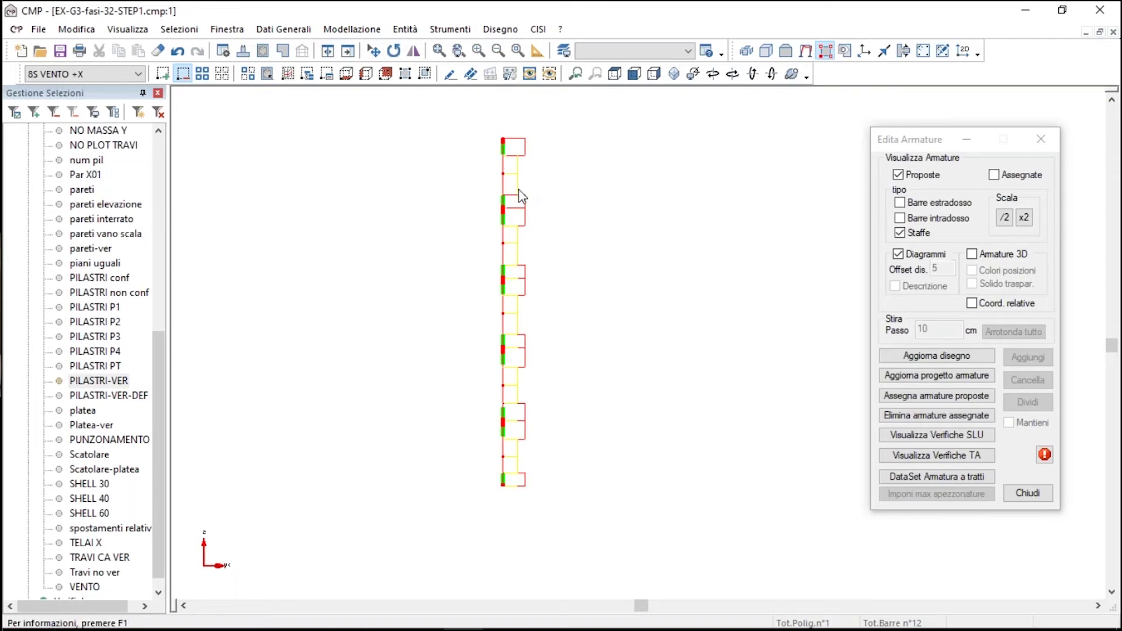
# Open the beam dissipative zones settings and display their length and type data at the column base.
pyautogui.click(405, 29)
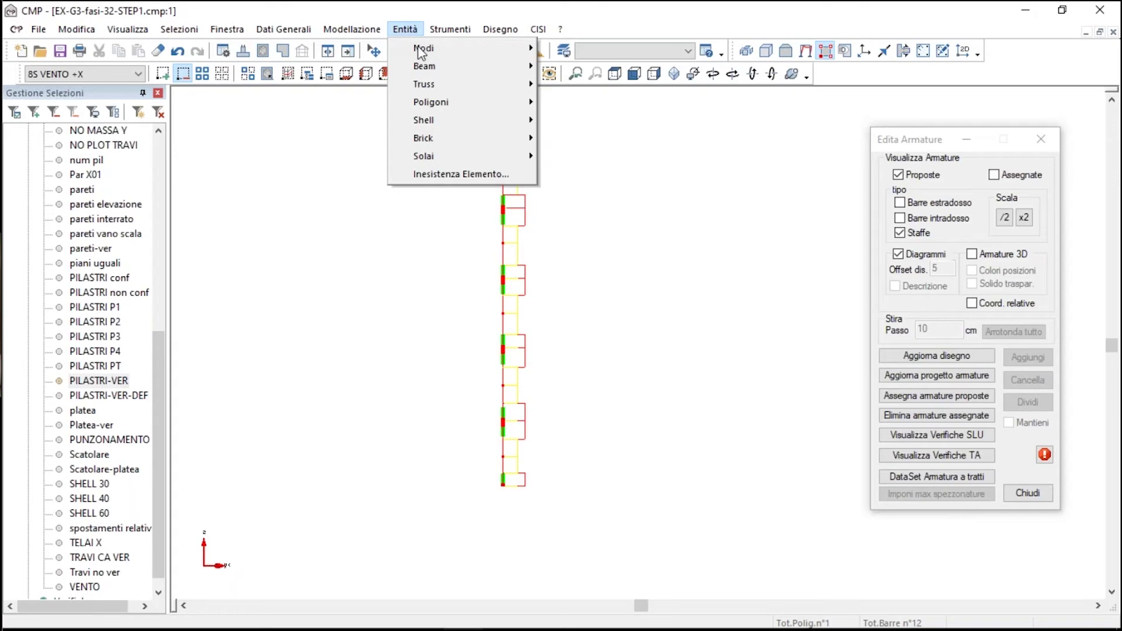
pyautogui.moveTo(432, 84)
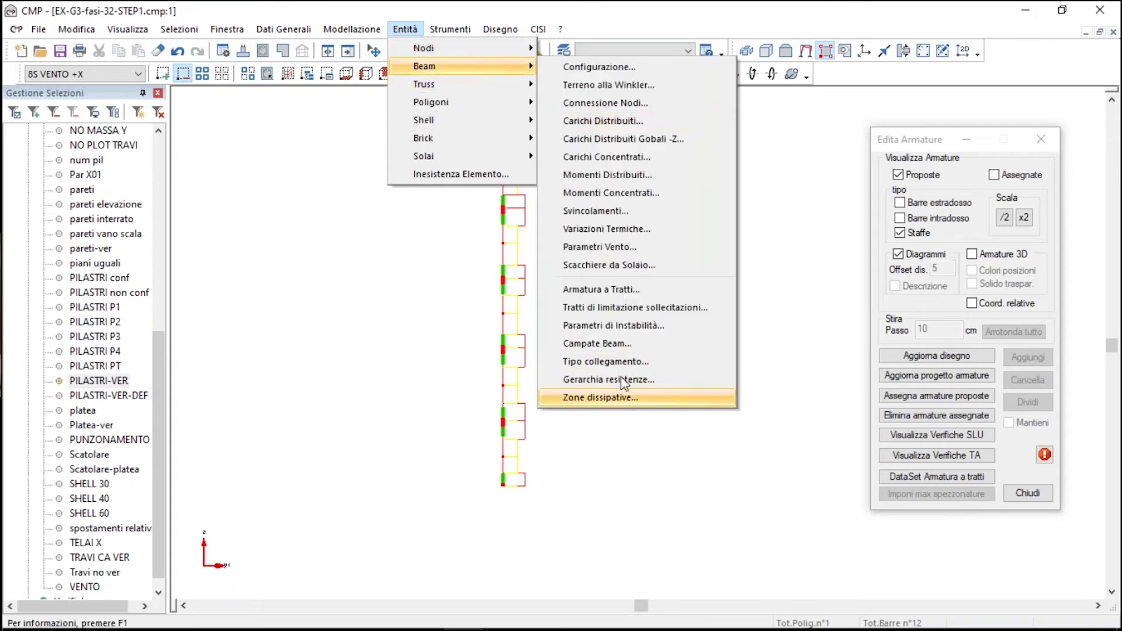
pyautogui.click(453, 187)
pyautogui.click(261, 122)
pyautogui.click(225, 306)
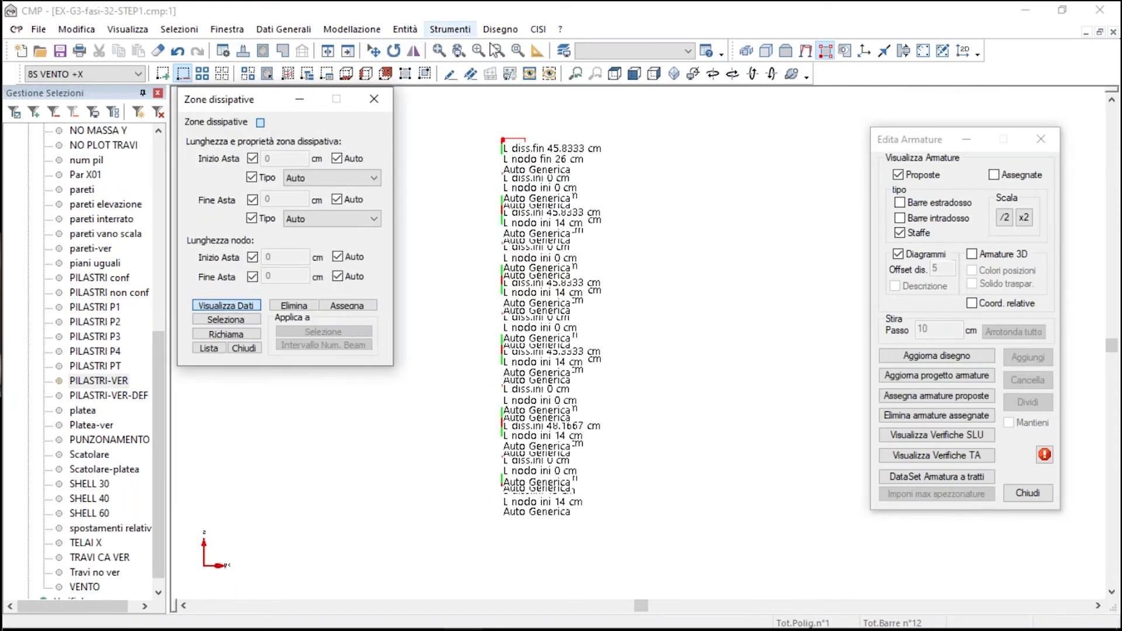
pyautogui.click(518, 52)
pyautogui.moveTo(471, 406); pyautogui.dragTo(580, 516)
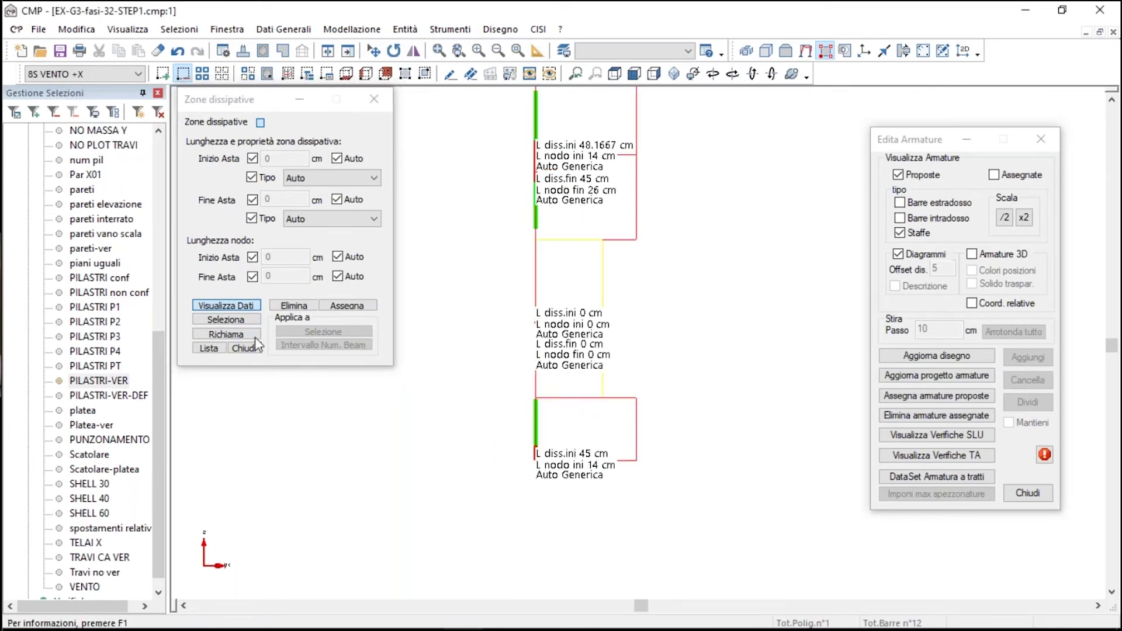
# Recall the base beam's dissipative zone data, set its start type to Spiccato pil. fond. and assign it to that beam.
pyautogui.click(220, 335)
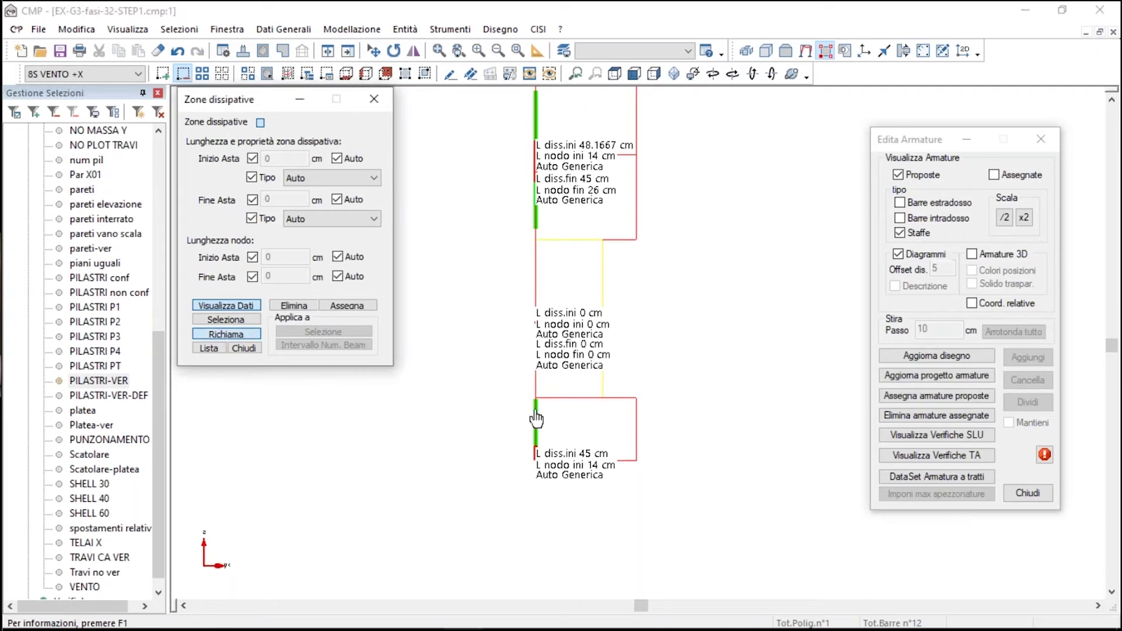
pyautogui.click(535, 418)
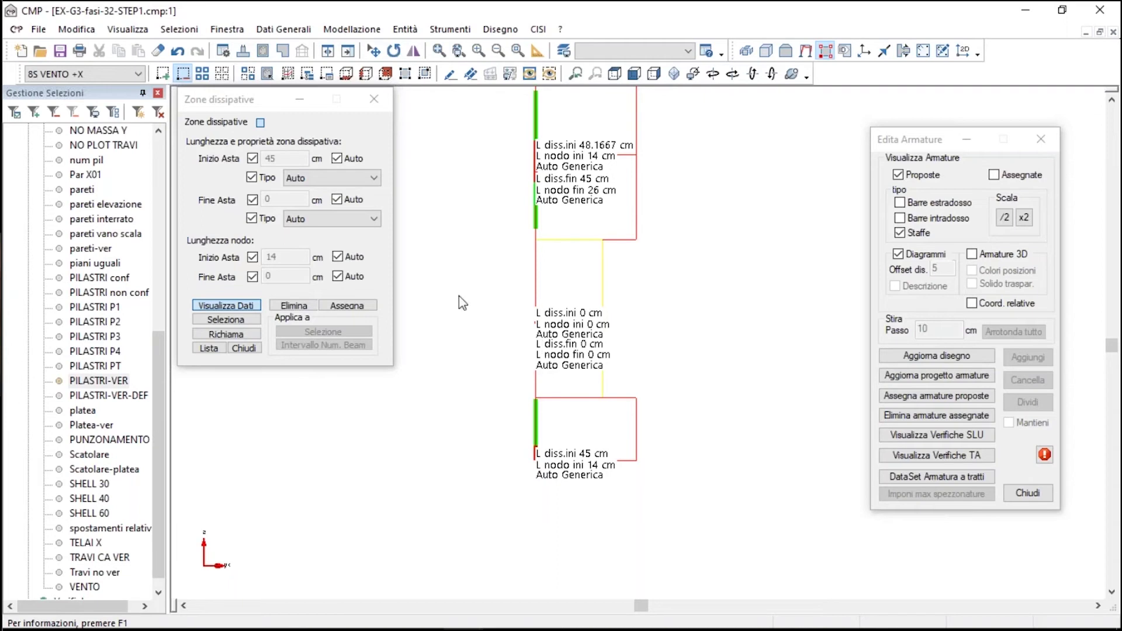
pyautogui.click(374, 178)
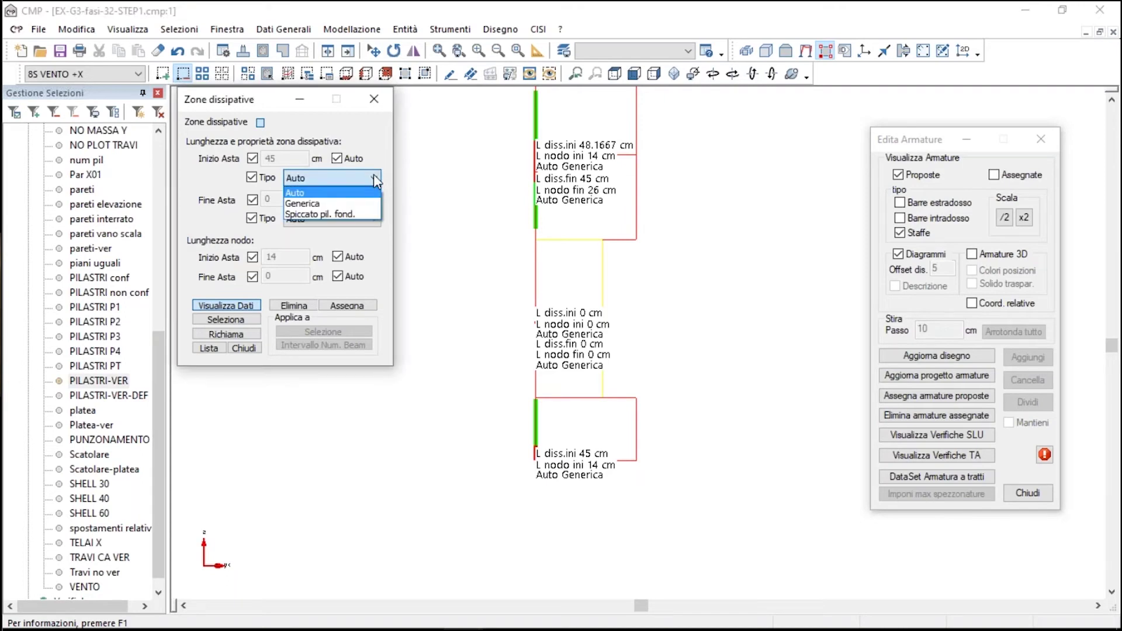
pyautogui.click(348, 212)
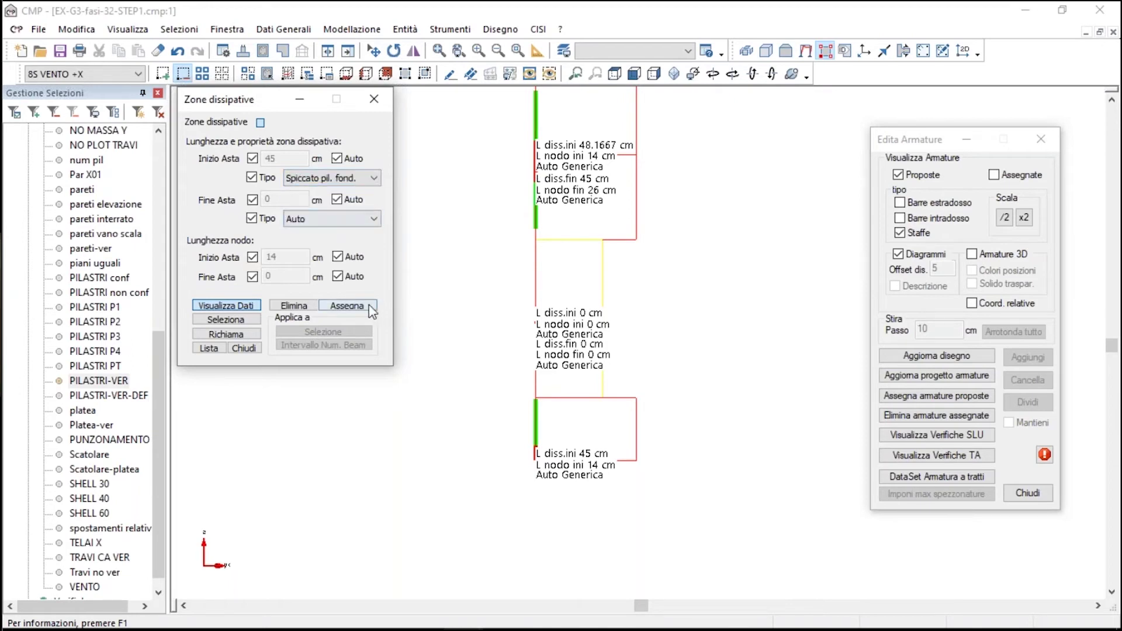
pyautogui.click(371, 307)
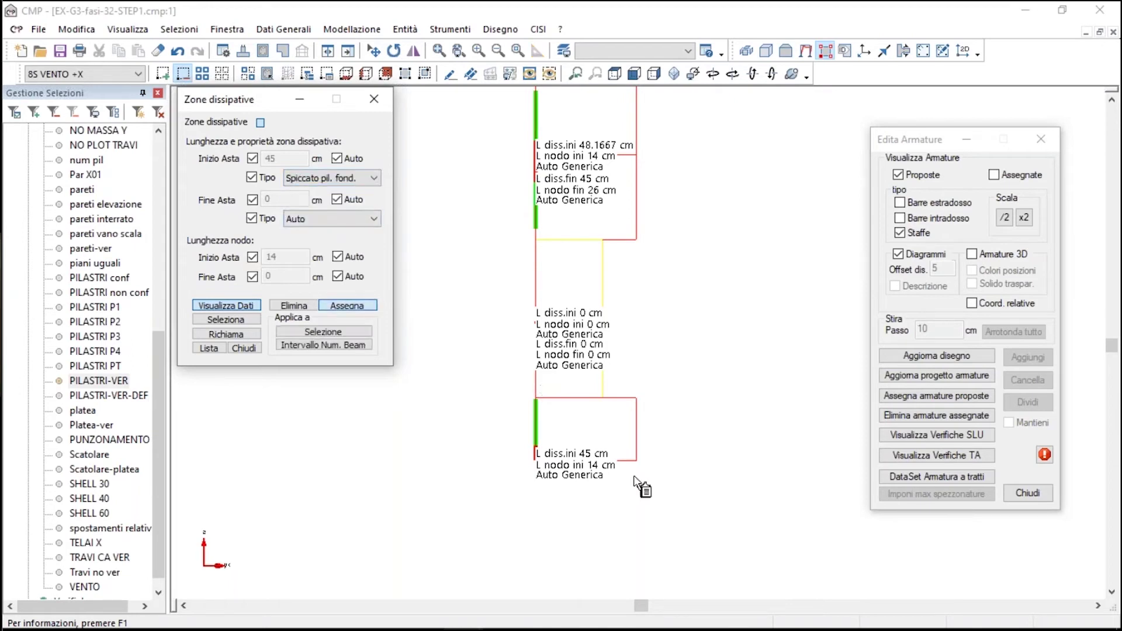
pyautogui.click(710, 467)
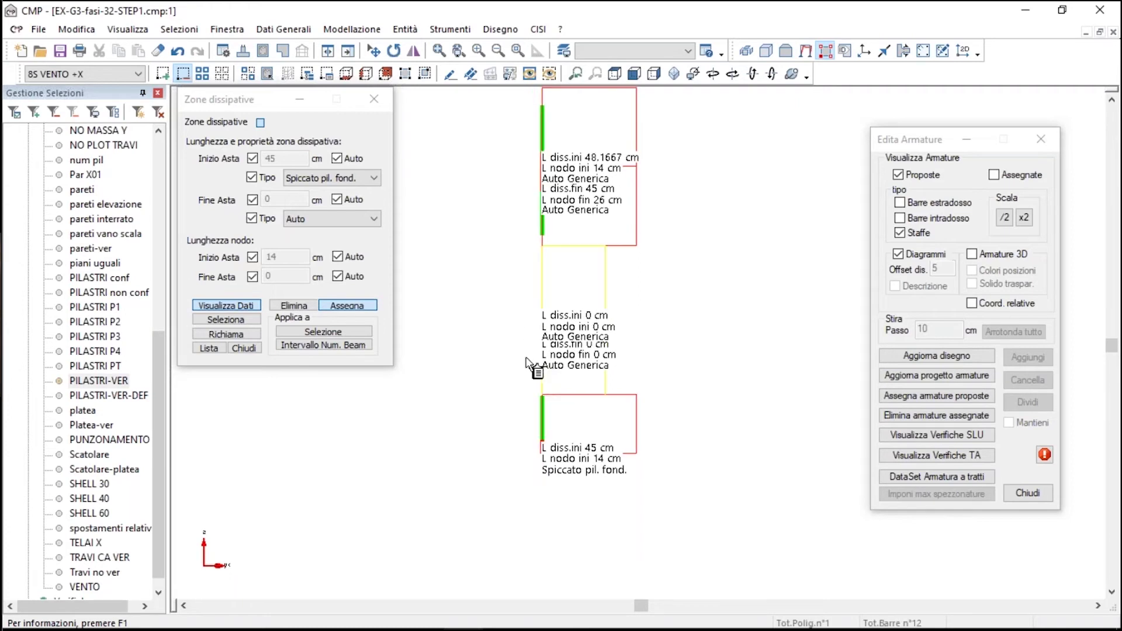
pyautogui.click(383, 98)
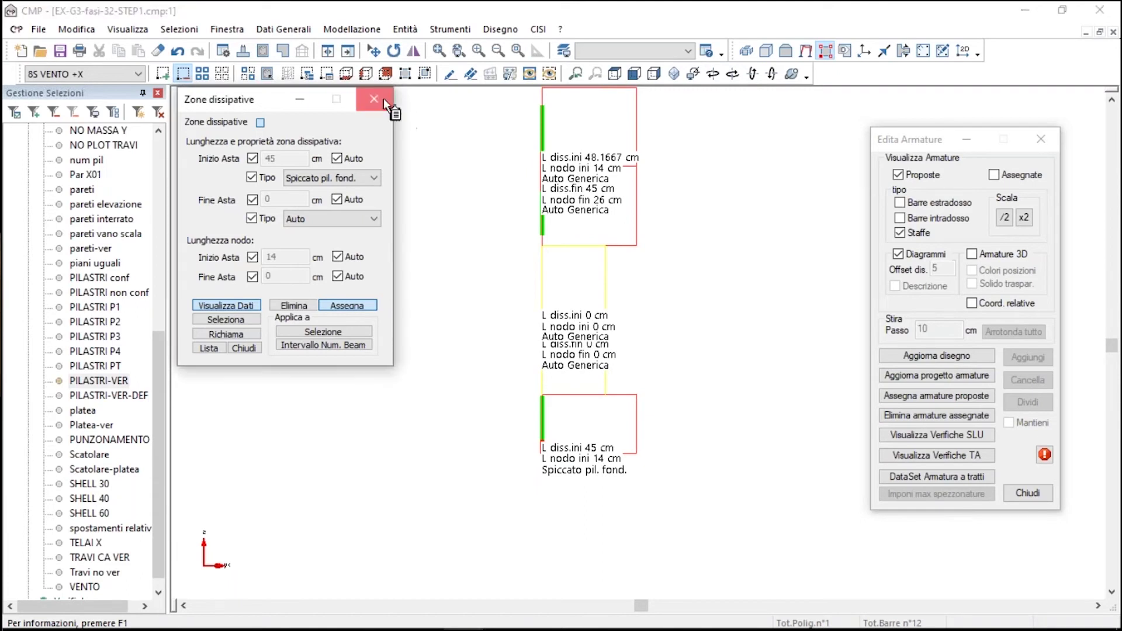
# Open the member verification settings PressoFless.CA and review the ductility, node and code check options for PILASTRI-VER.
pyautogui.click(450, 29)
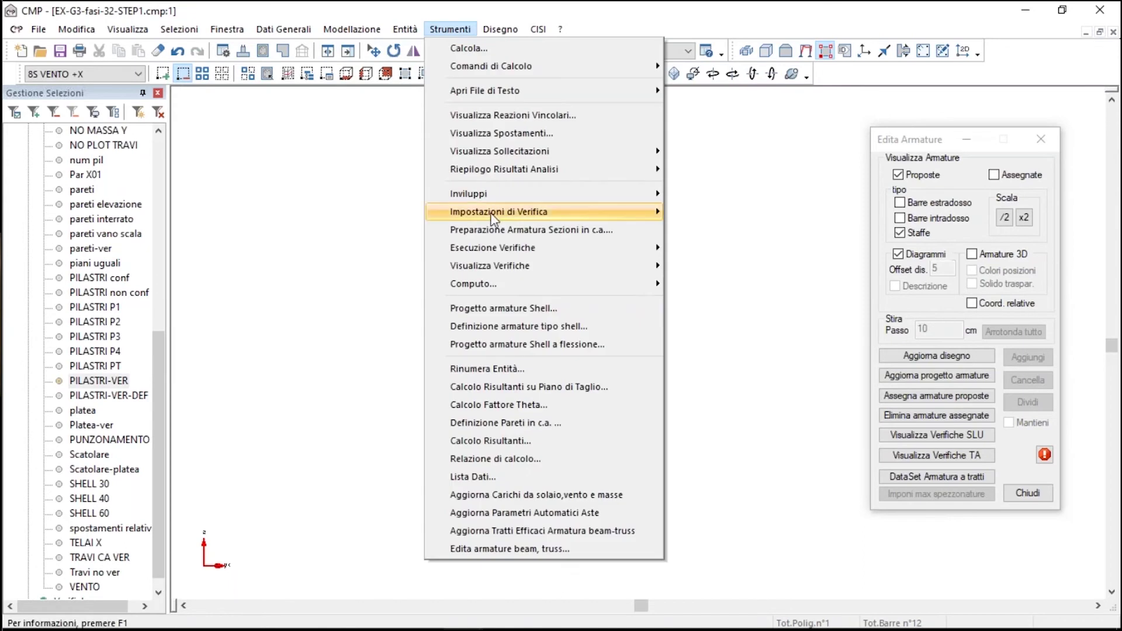
pyautogui.moveTo(494, 213)
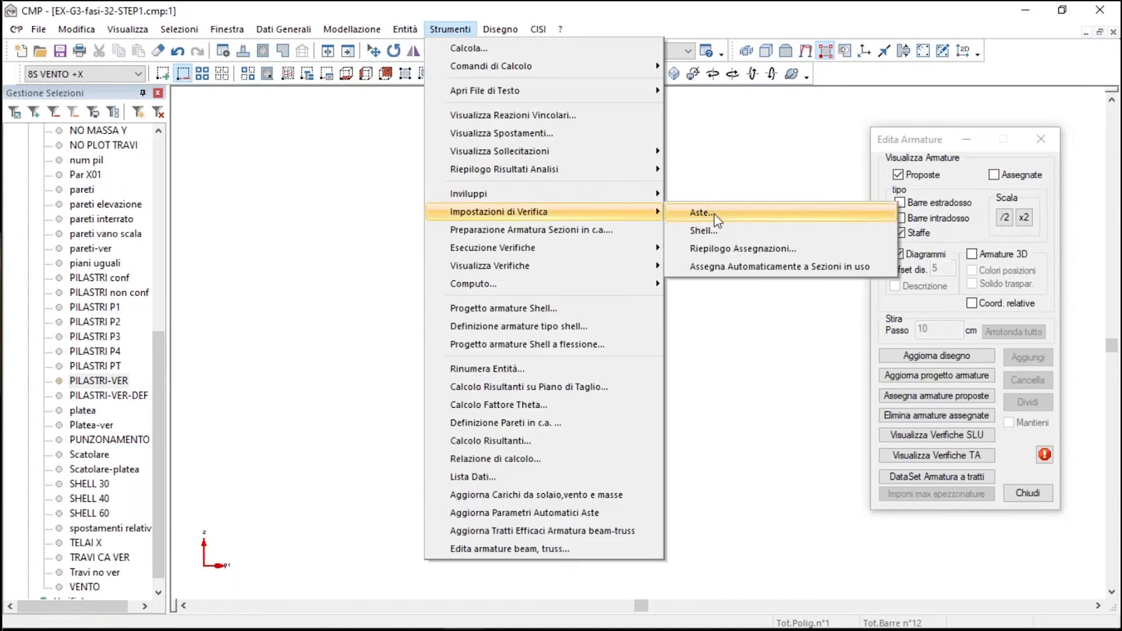
pyautogui.click(701, 212)
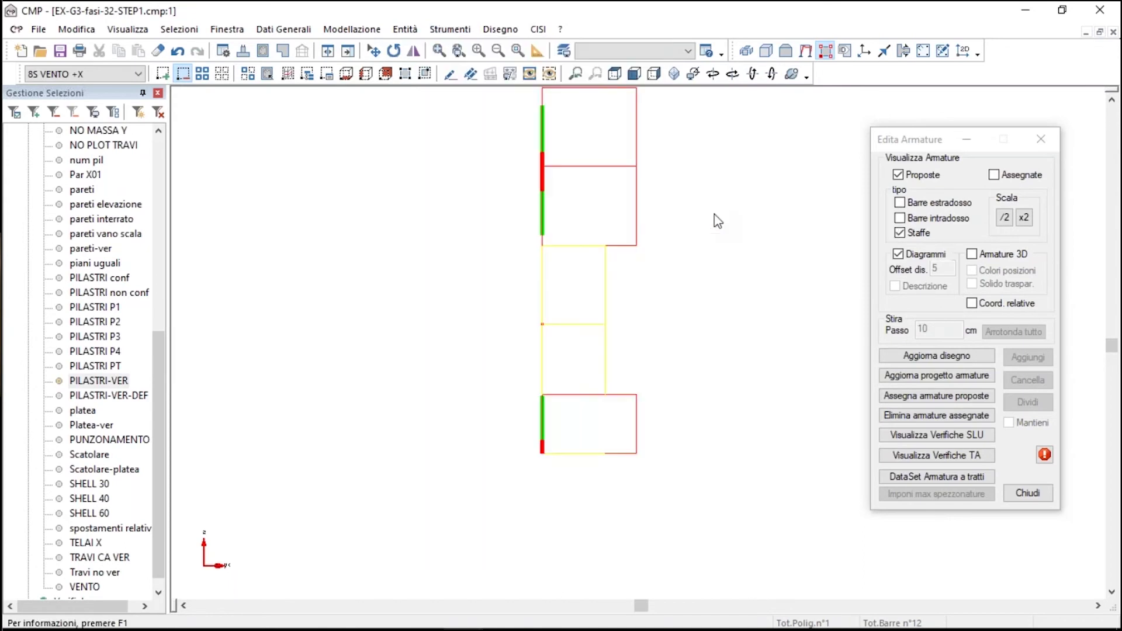
pyautogui.click(535, 145)
pyautogui.click(536, 169)
pyautogui.moveTo(546, 114); pyautogui.dragTo(331, 117)
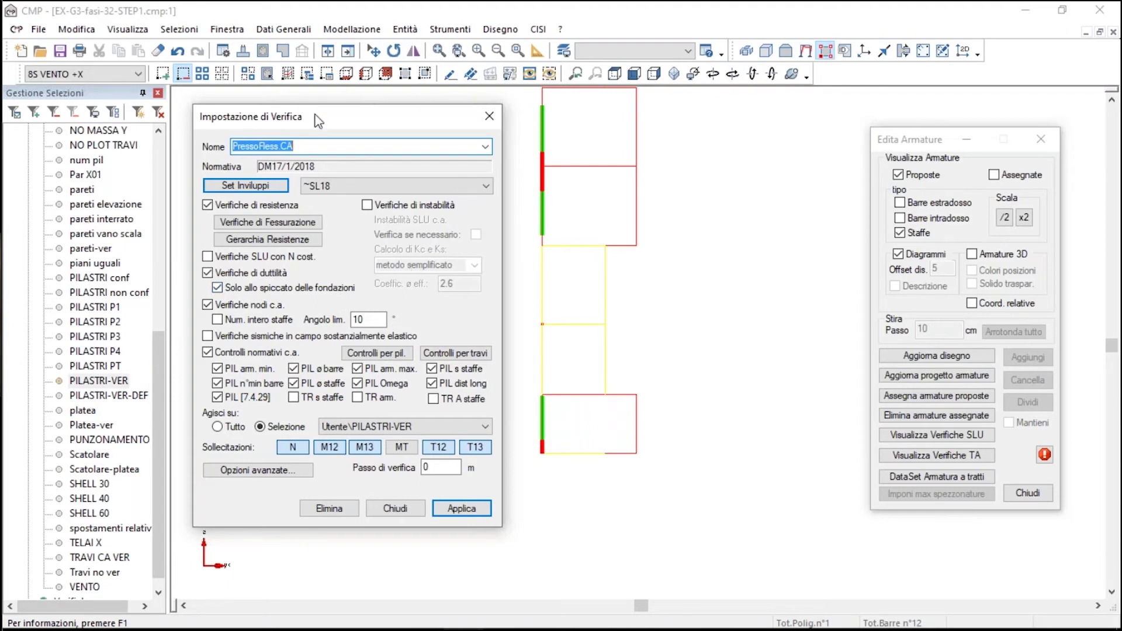
pyautogui.moveTo(314, 111); pyautogui.dragTo(302, 101)
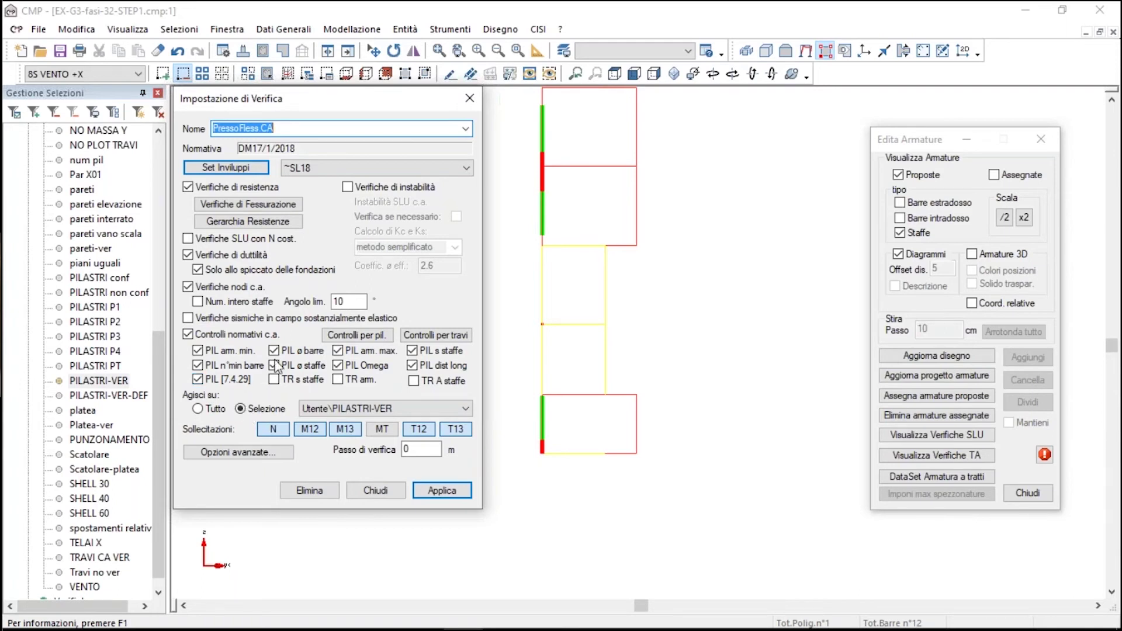
pyautogui.click(471, 104)
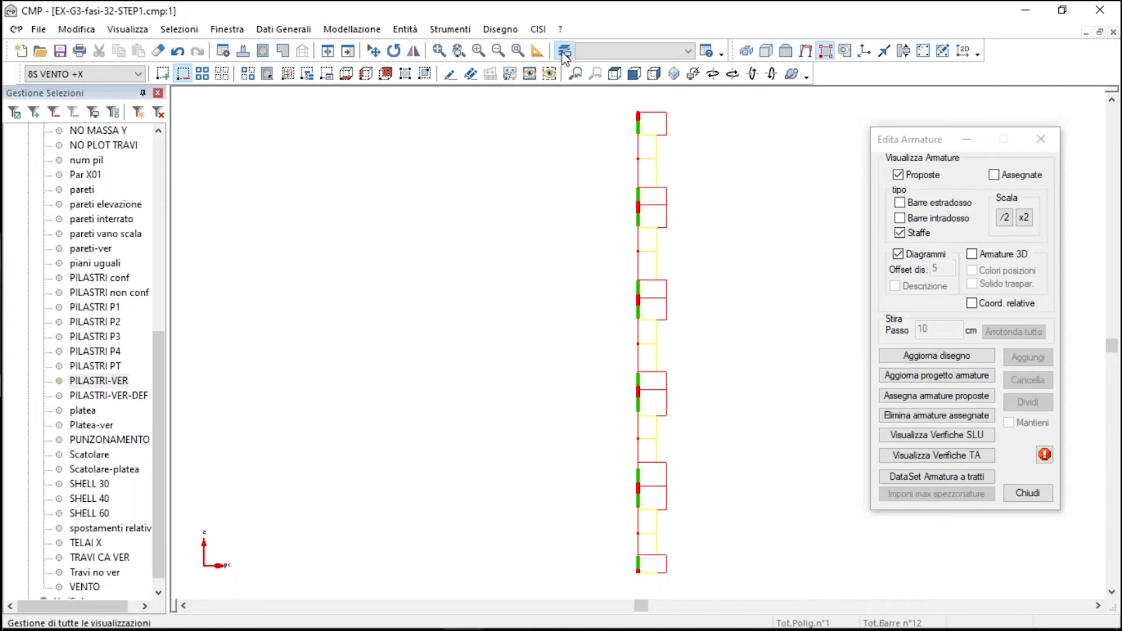
# Turn on the display of span continuity (Continuità Campate 12 and 13) for the column beams and apply it.
pyautogui.click(527, 78)
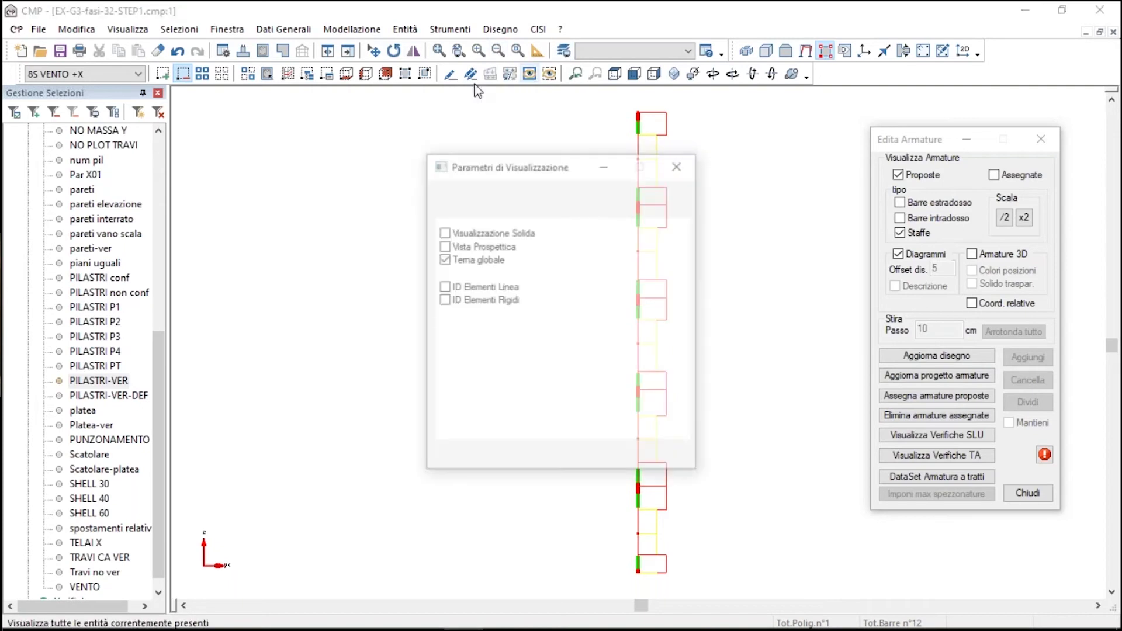
pyautogui.moveTo(454, 158); pyautogui.dragTo(83, 118)
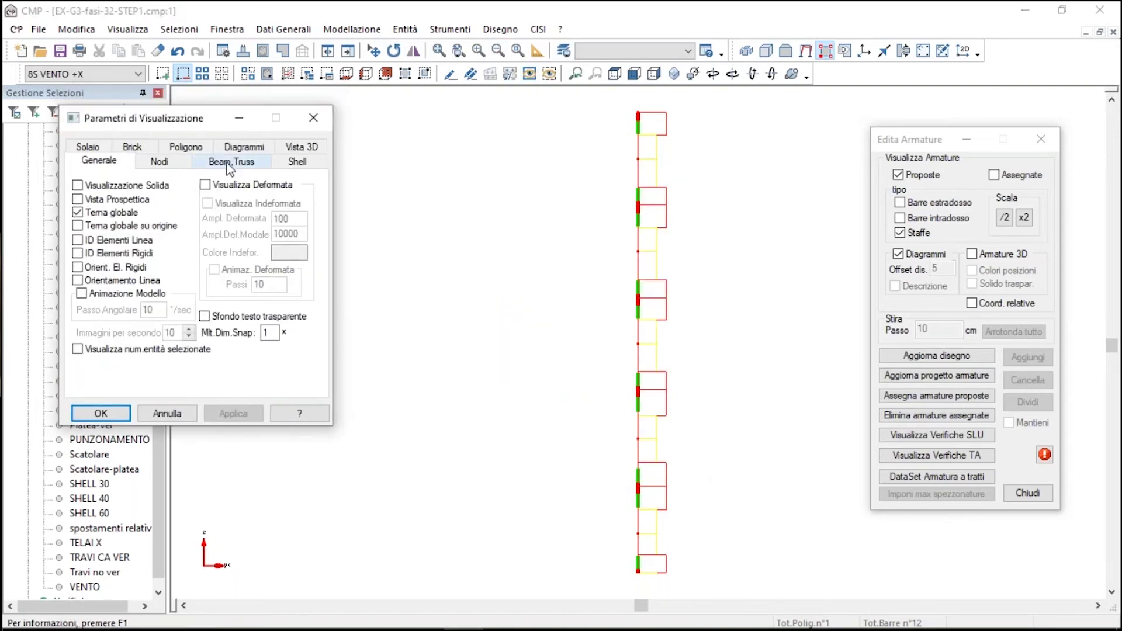
pyautogui.click(229, 167)
pyautogui.click(239, 246)
pyautogui.click(240, 260)
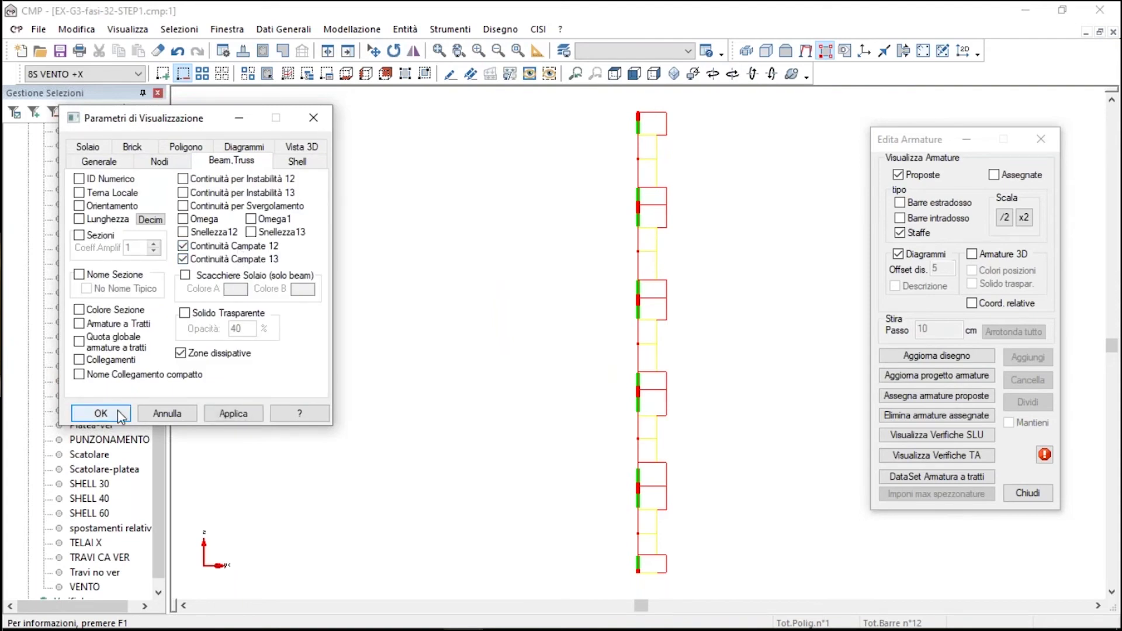
pyautogui.click(233, 415)
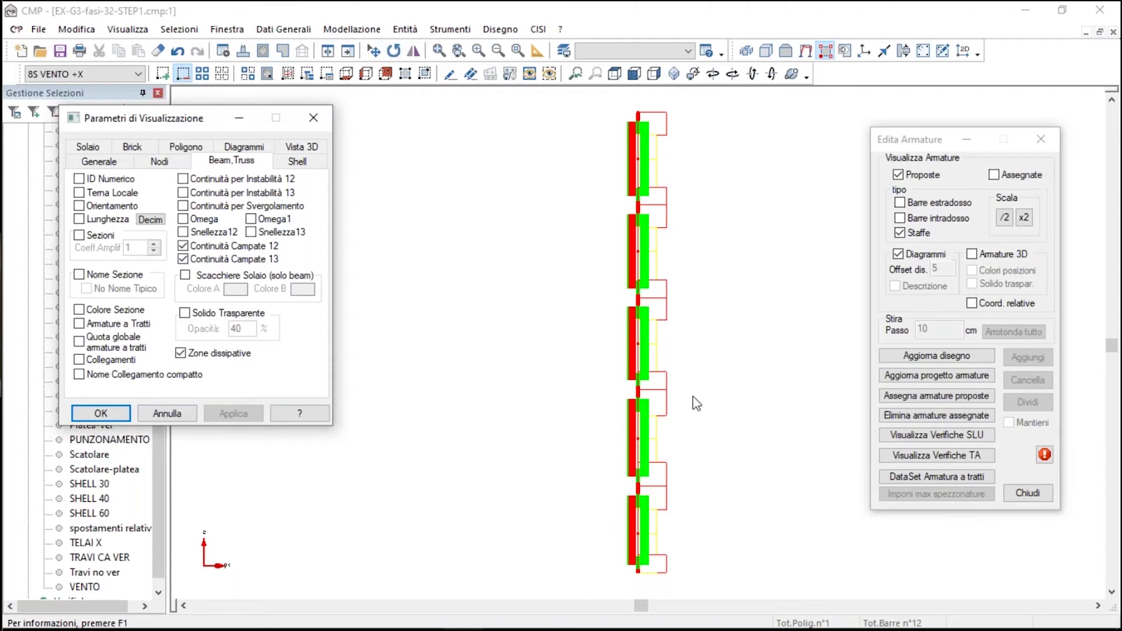
# Hide Continuità Campate 12 and 13 on the column beams in an axonometric view and remove the stirrups from the reinforcement drawing.
pyautogui.click(677, 75)
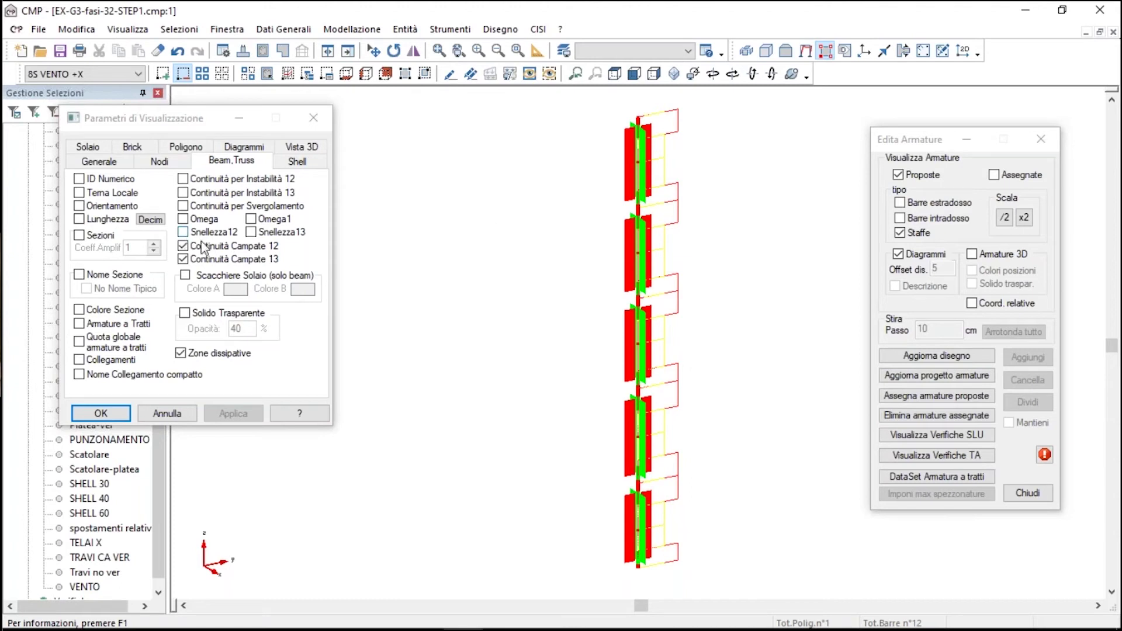
pyautogui.click(213, 258)
pyautogui.click(213, 245)
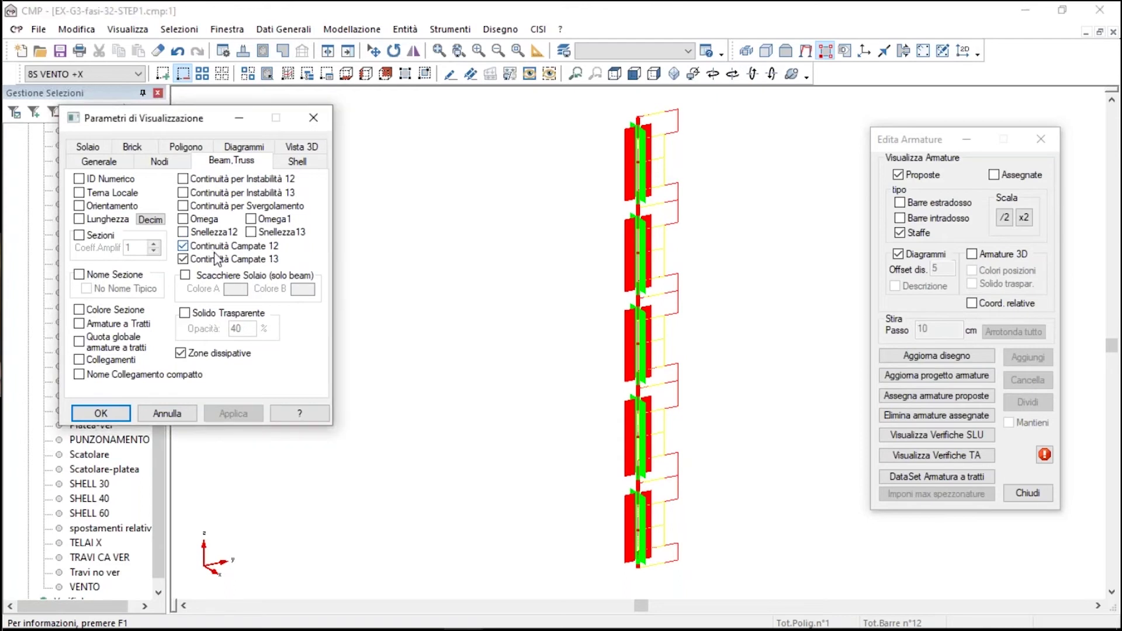
pyautogui.click(233, 413)
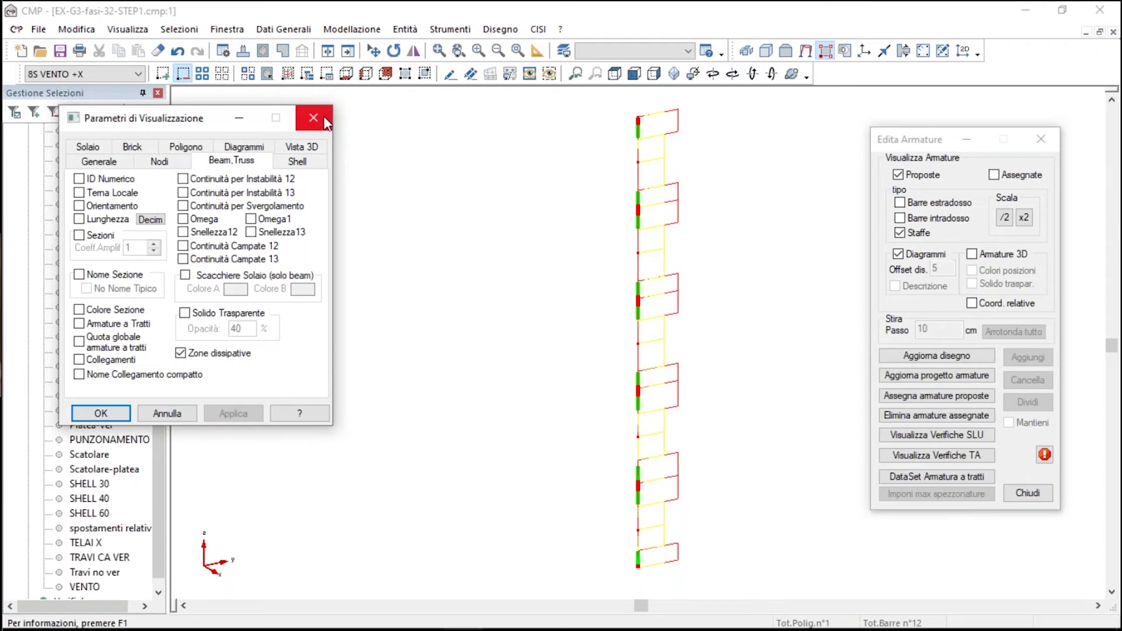
pyautogui.click(920, 239)
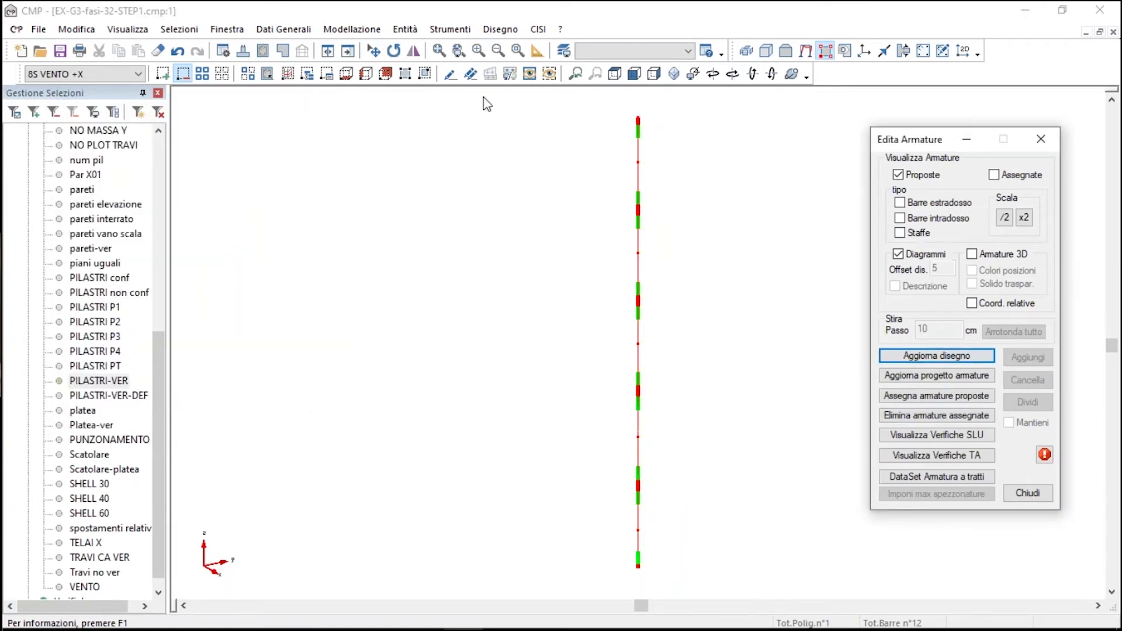
# Open the beam Gerarchia delle Resistenze settings, enable all their parameters and turn on the display of the assigned data.
pyautogui.click(411, 32)
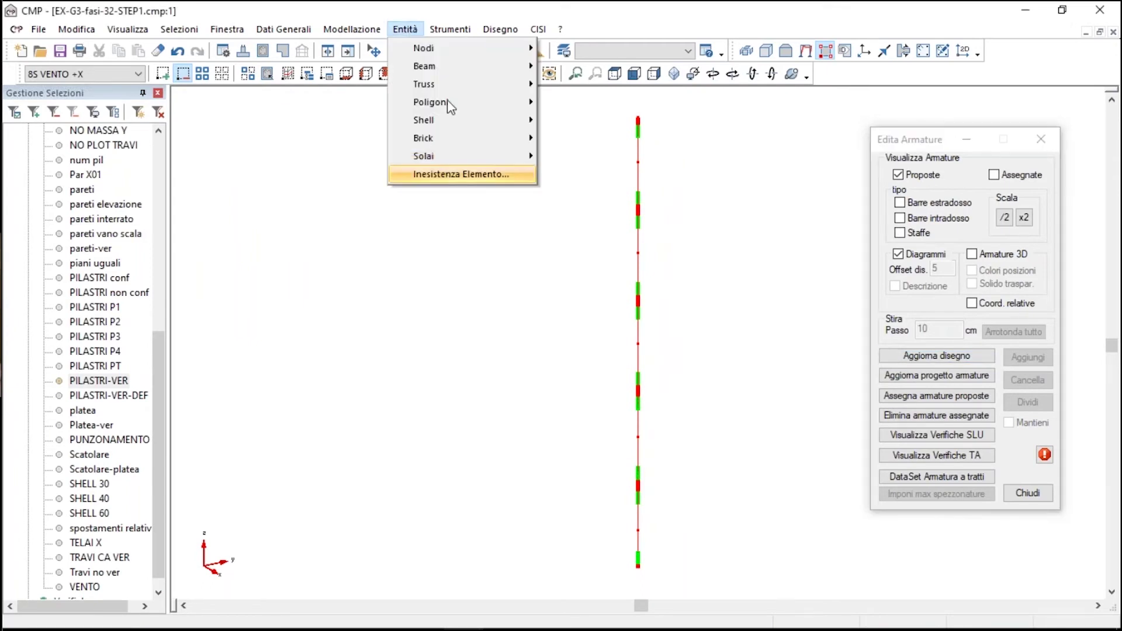
pyautogui.moveTo(447, 68)
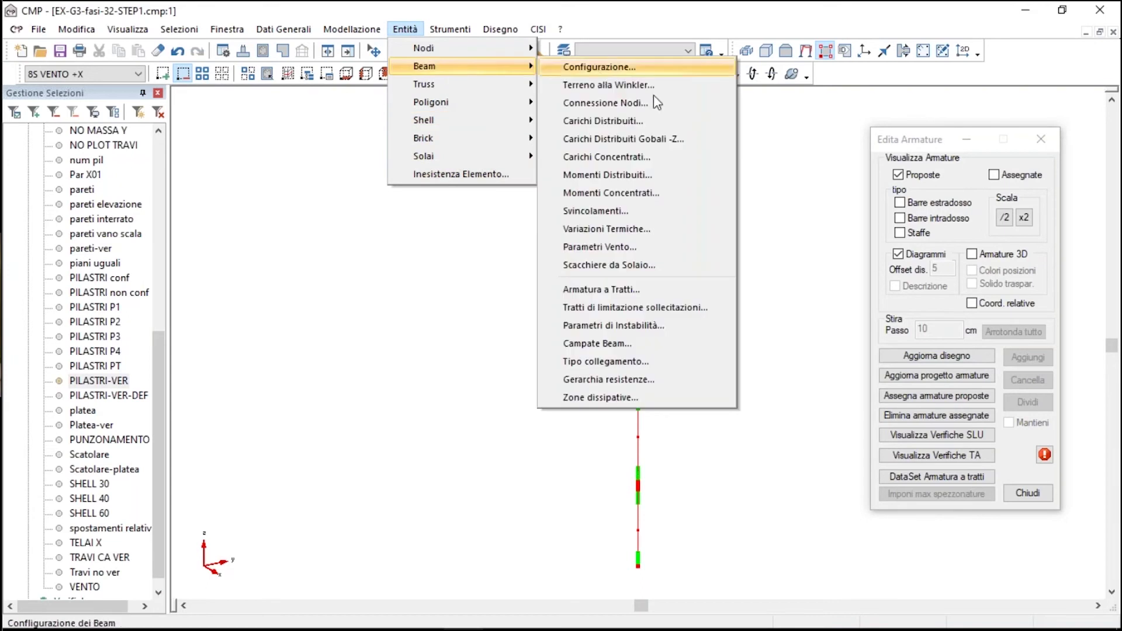
pyautogui.click(602, 379)
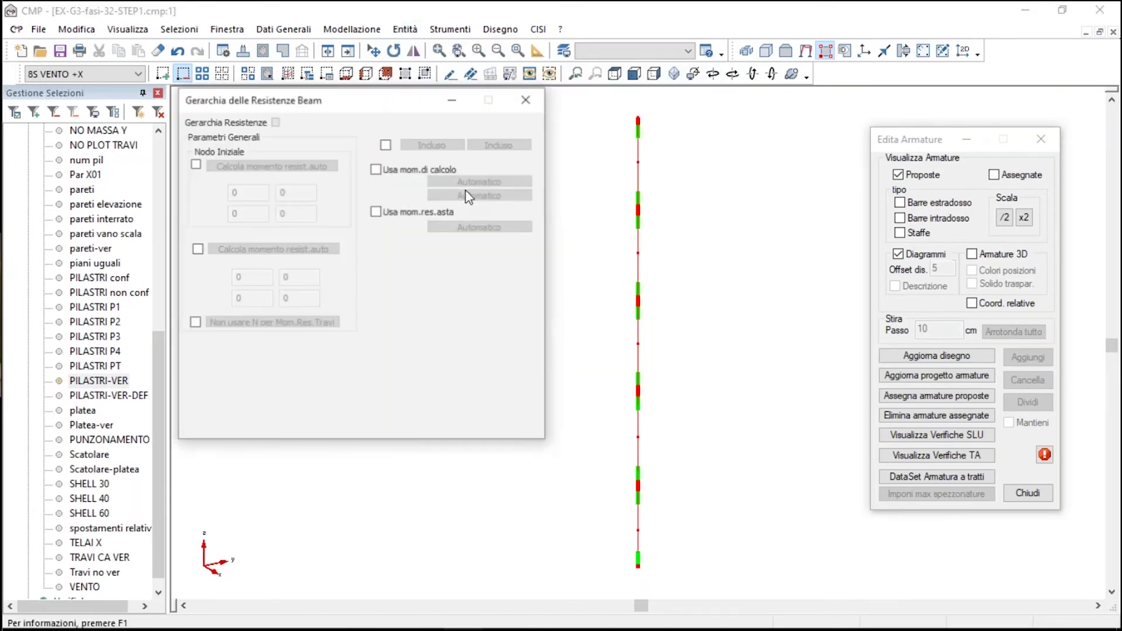
pyautogui.moveTo(396, 100); pyautogui.dragTo(395, 95)
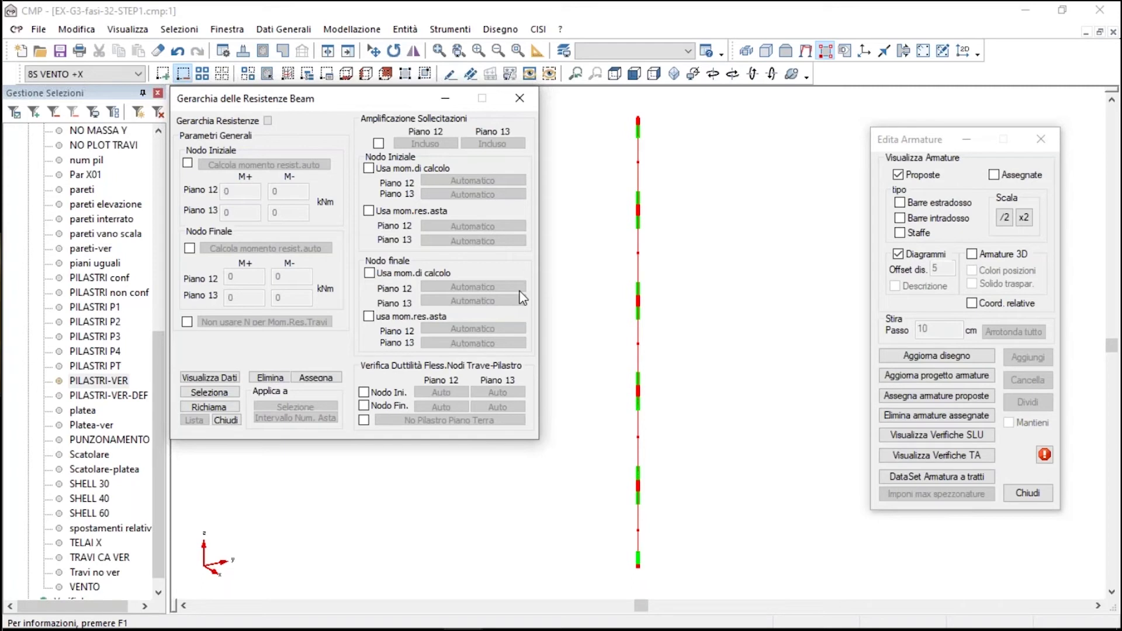
pyautogui.click(267, 120)
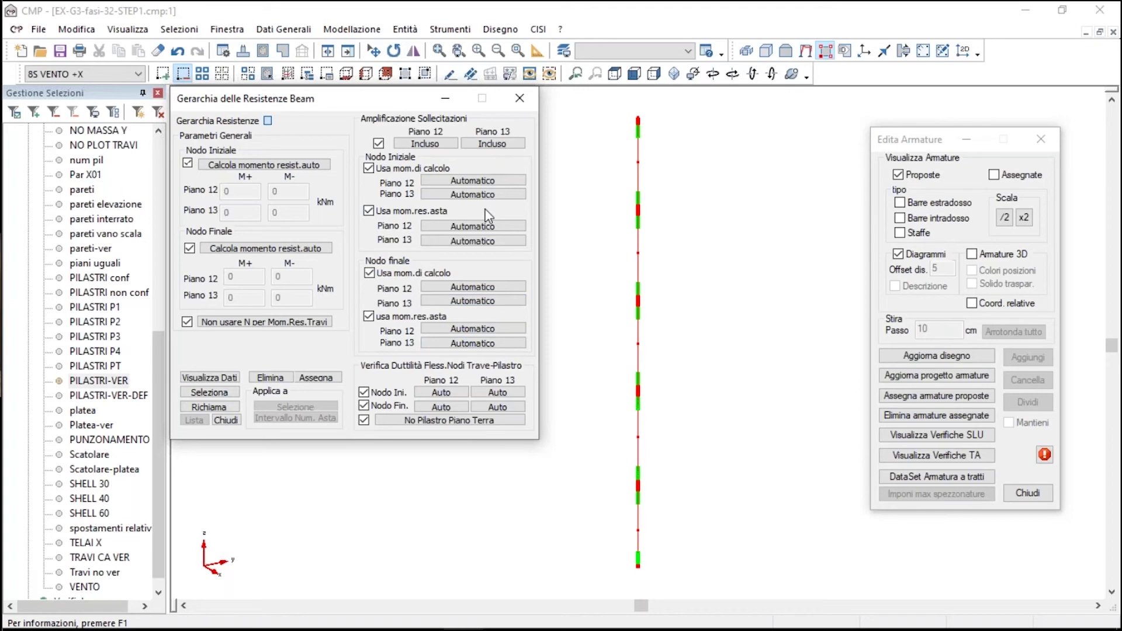
pyautogui.click(517, 193)
pyautogui.click(209, 378)
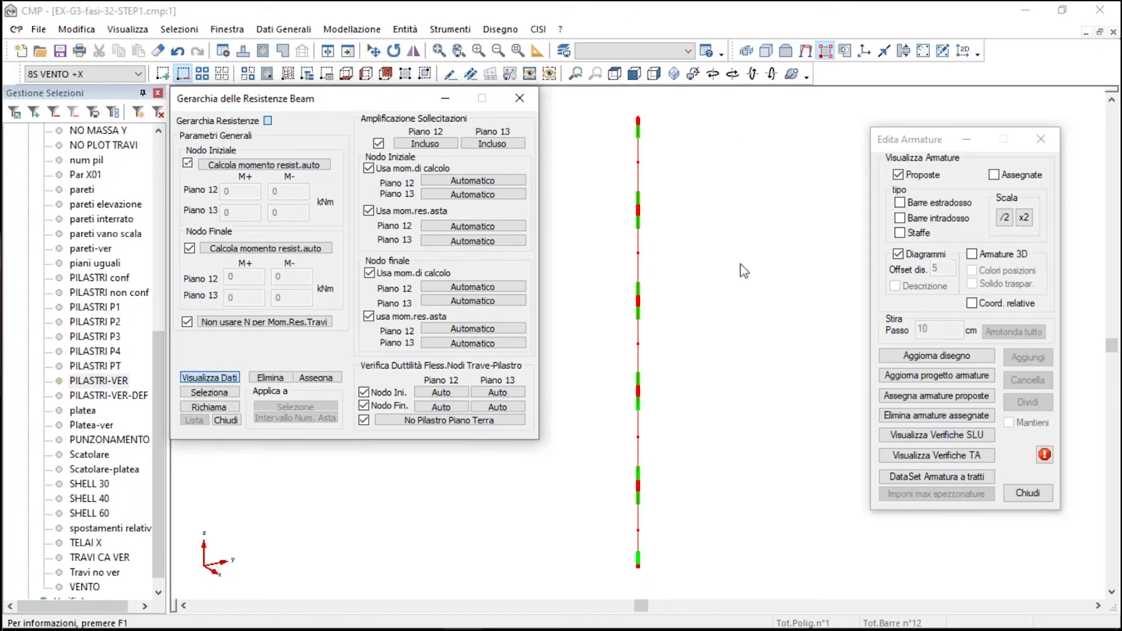
# Set the beams' capacity design data to Pilastro Piano Terra and assign it to the lowest storey of the column.
pyautogui.click(415, 421)
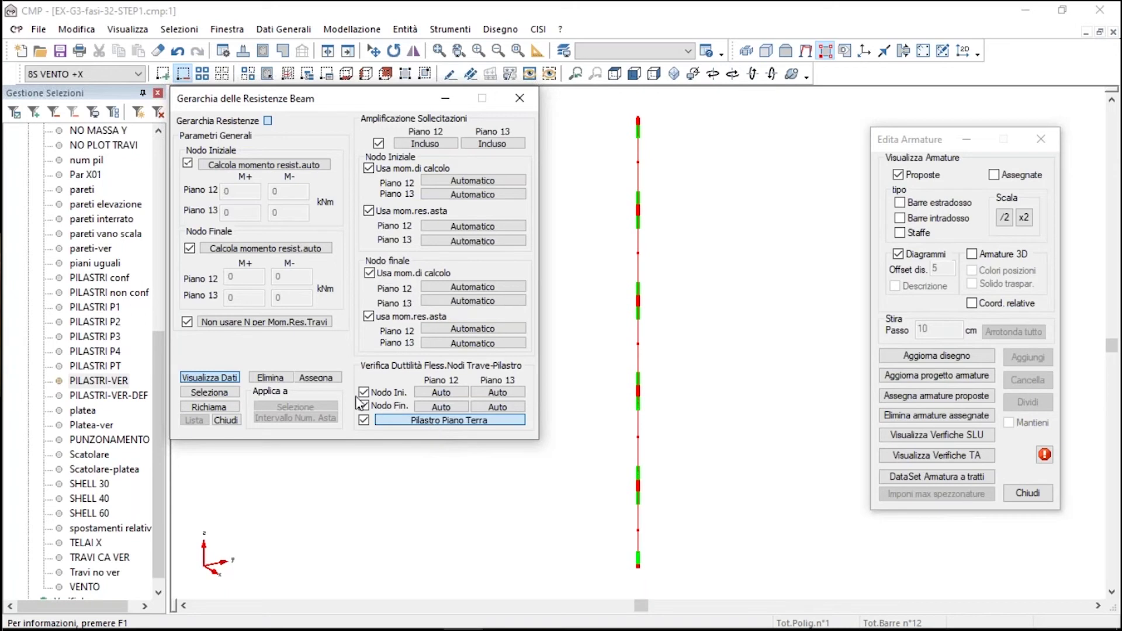
pyautogui.click(316, 377)
pyautogui.moveTo(614, 497); pyautogui.dragTo(658, 571)
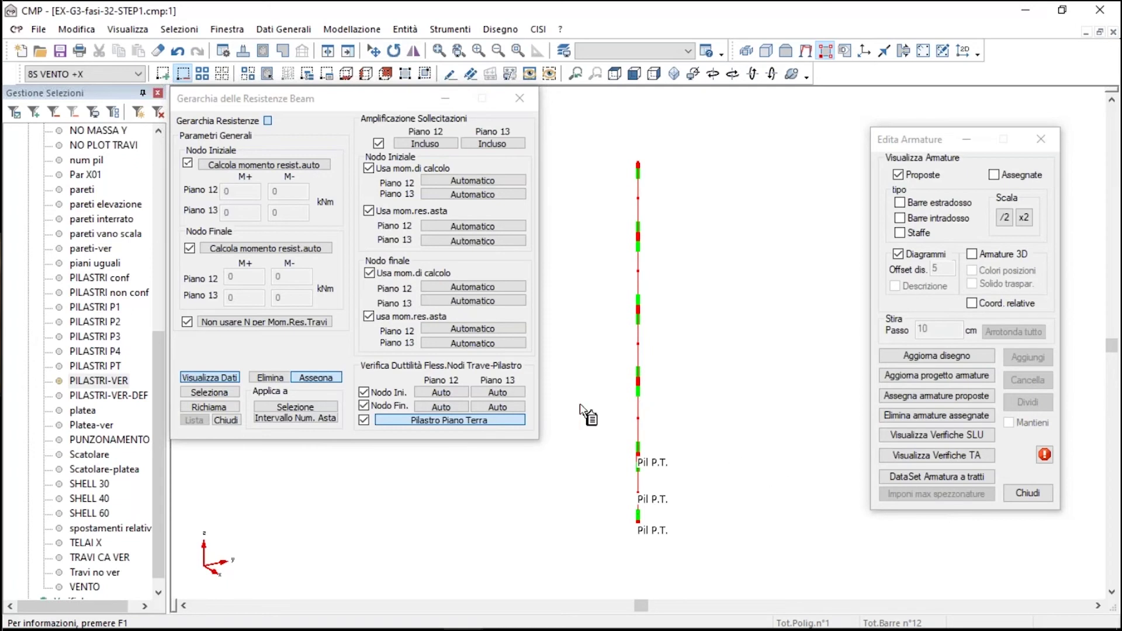
# Set No Pilastro Piano Terra and Escluso for the final node's ductility check in planes 12 and 13, and assign it to the column's top beam.
pyautogui.click(440, 418)
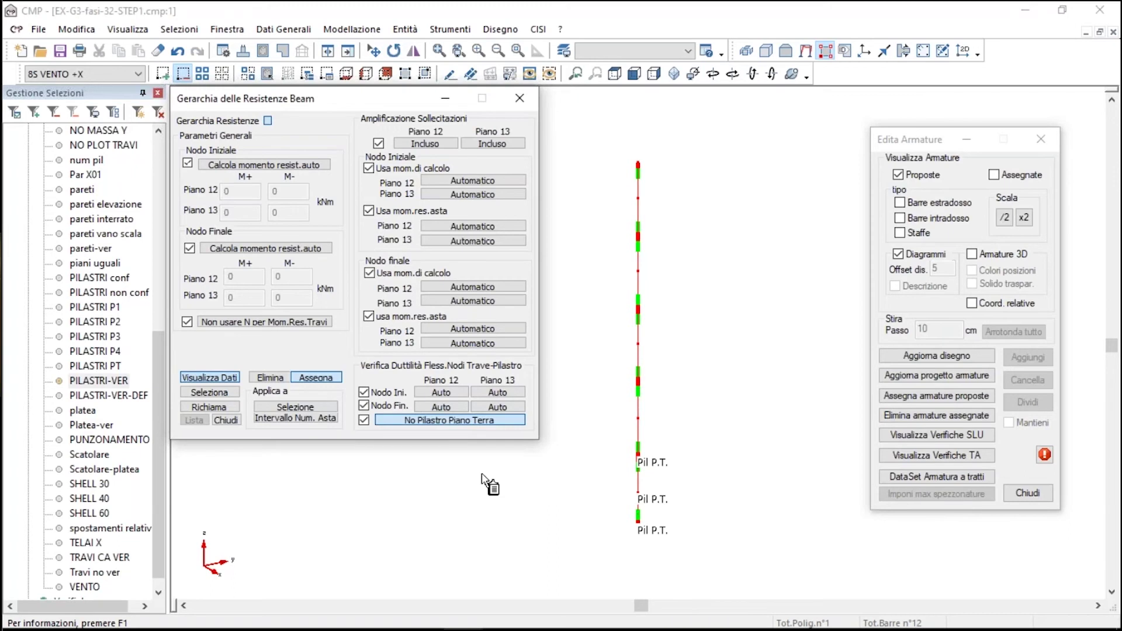
pyautogui.click(439, 408)
pyautogui.click(494, 407)
pyautogui.click(485, 409)
pyautogui.click(442, 407)
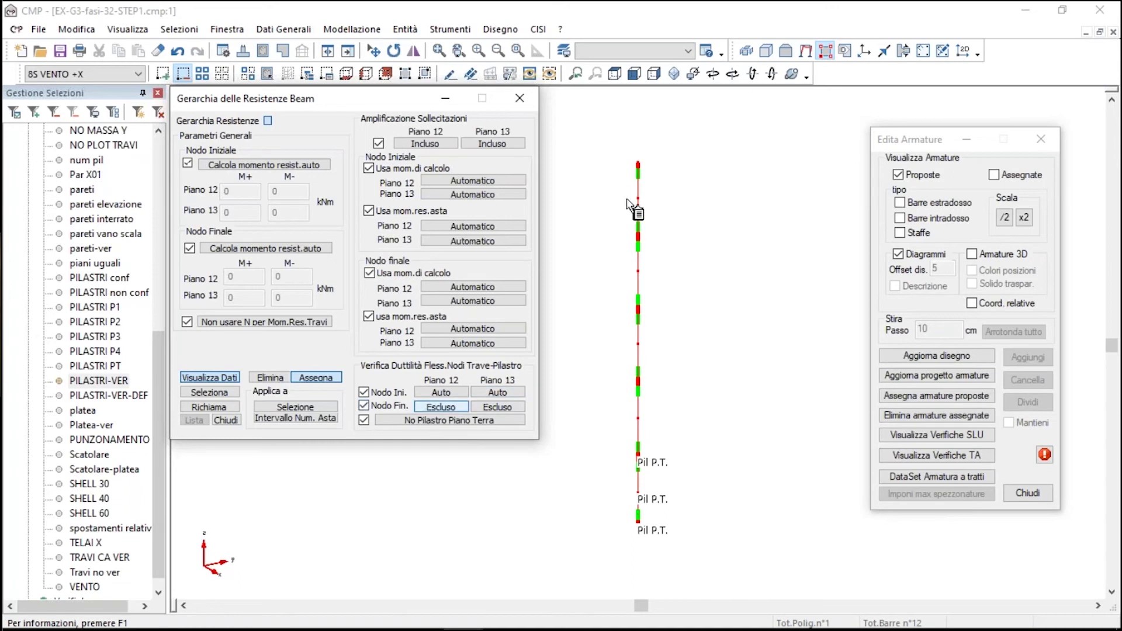
pyautogui.click(666, 199)
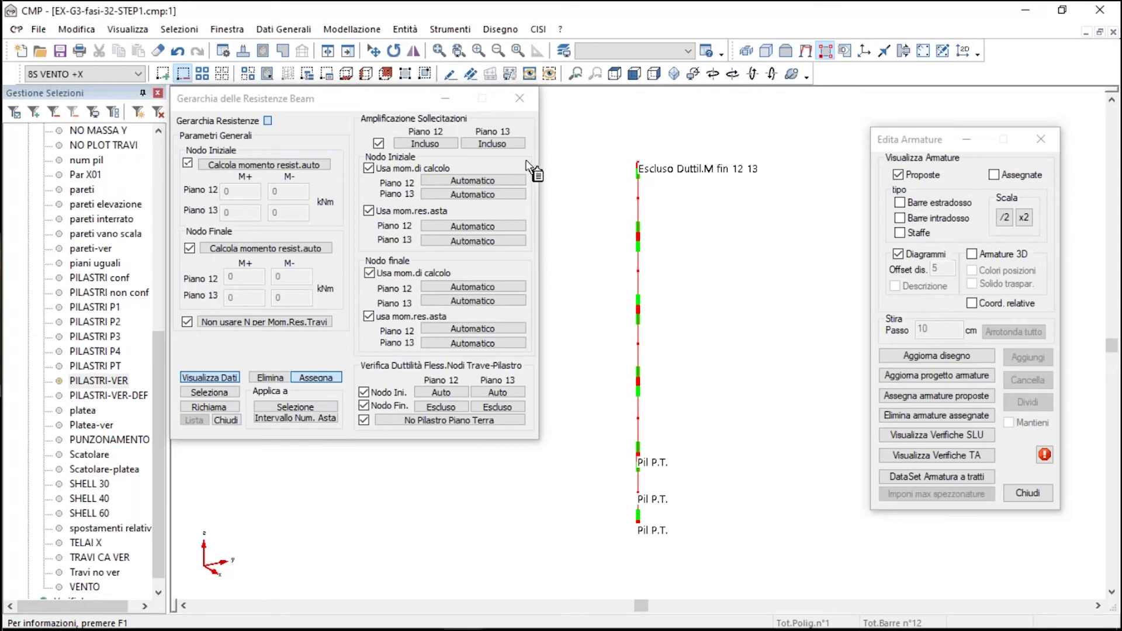
pyautogui.click(521, 96)
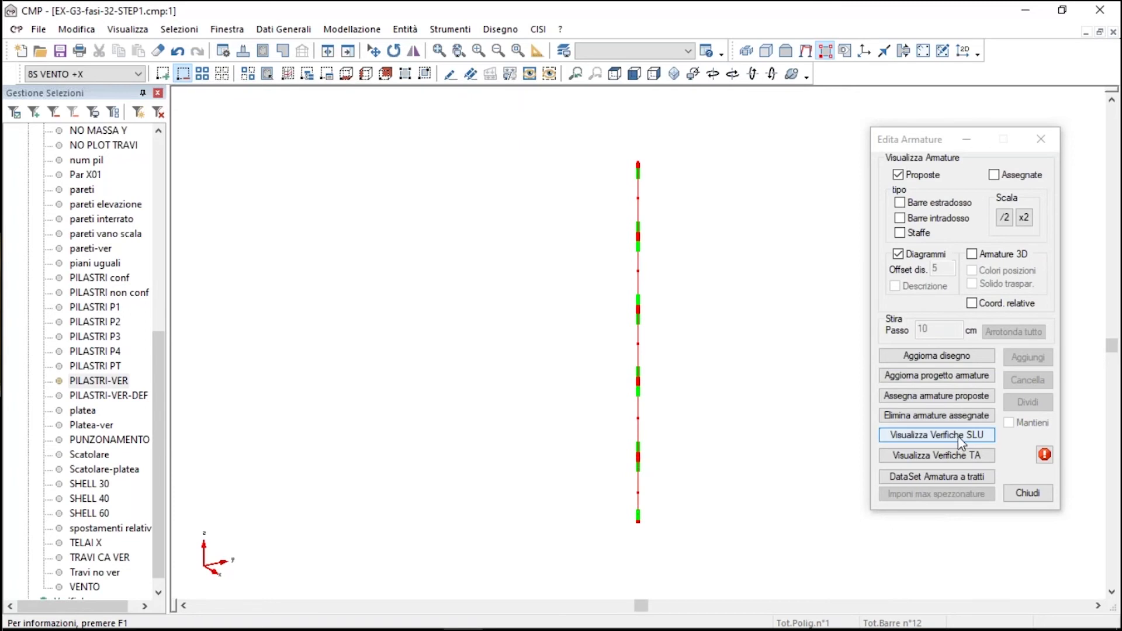
# Show the proposed intrados bars and stirrups on the column and update the reinforcement drawing.
pyautogui.click(925, 218)
pyautogui.click(924, 232)
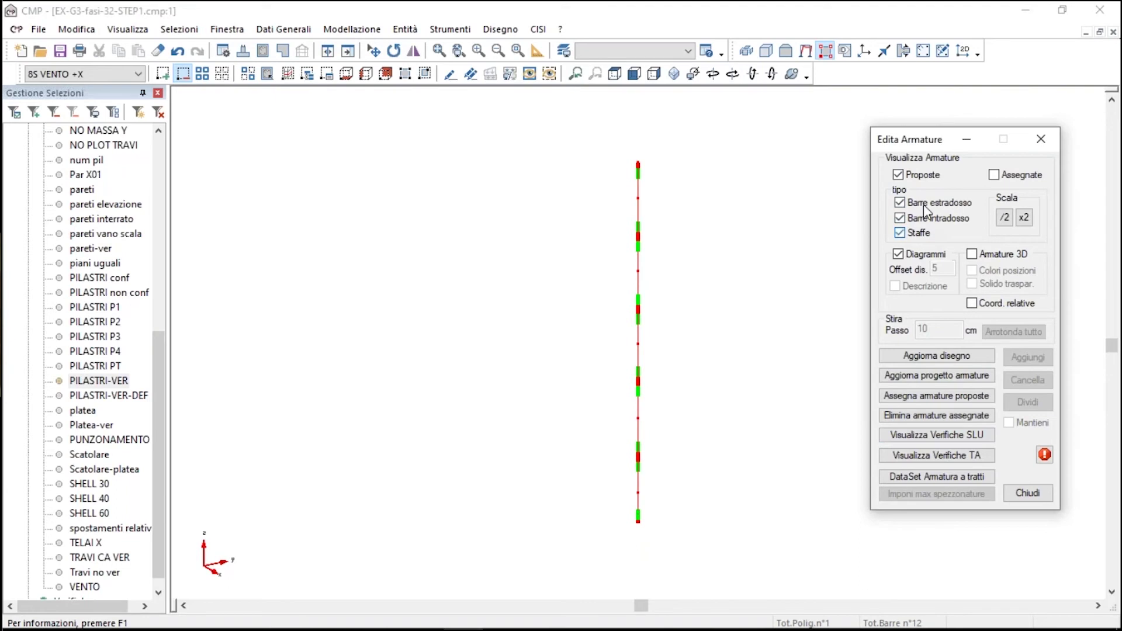
pyautogui.click(925, 357)
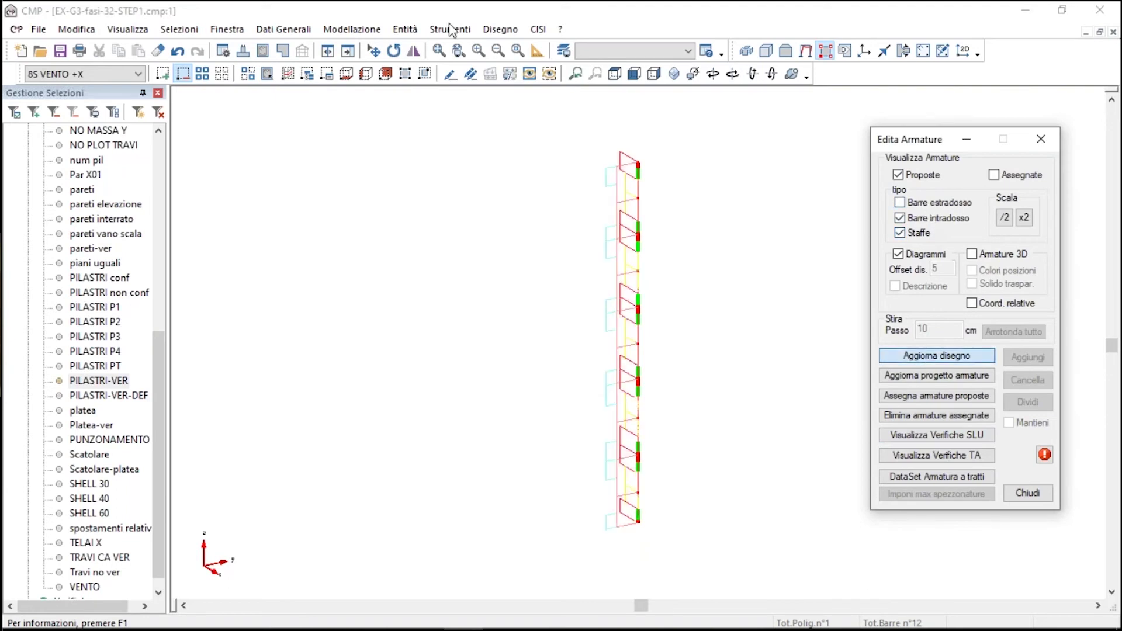
# Turn off the display of dissipative zones for the column beams.
pyautogui.click(563, 51)
pyautogui.click(541, 212)
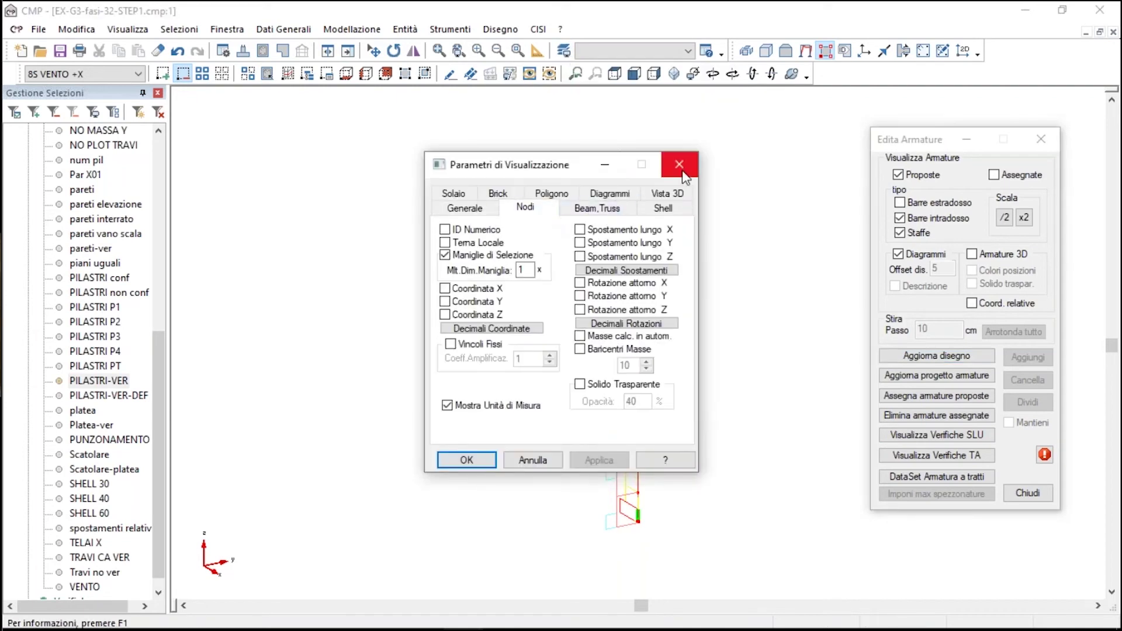
pyautogui.click(608, 209)
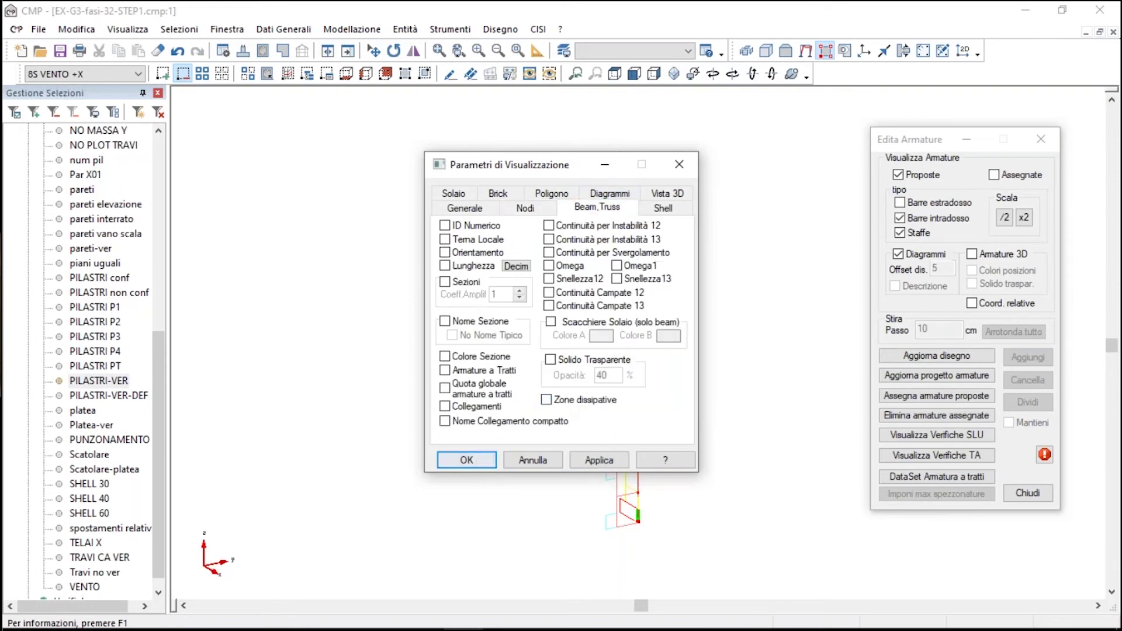
pyautogui.click(467, 460)
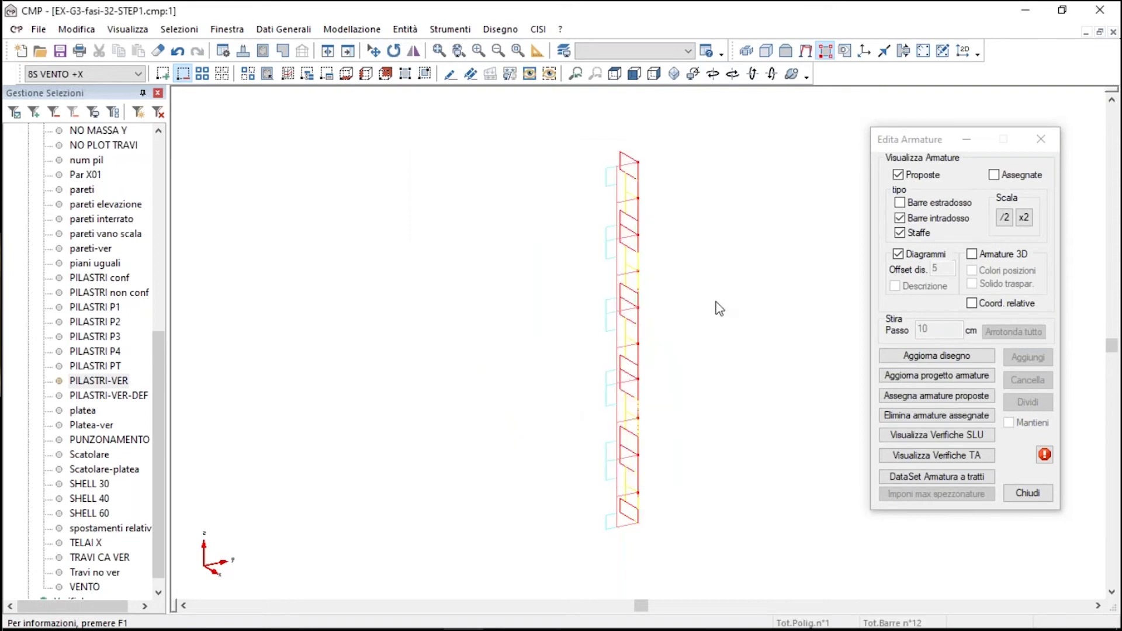
# Run the ~PressoFless.CA SLU verification on the current selection only and display the NM check diagram.
pyautogui.click(937, 439)
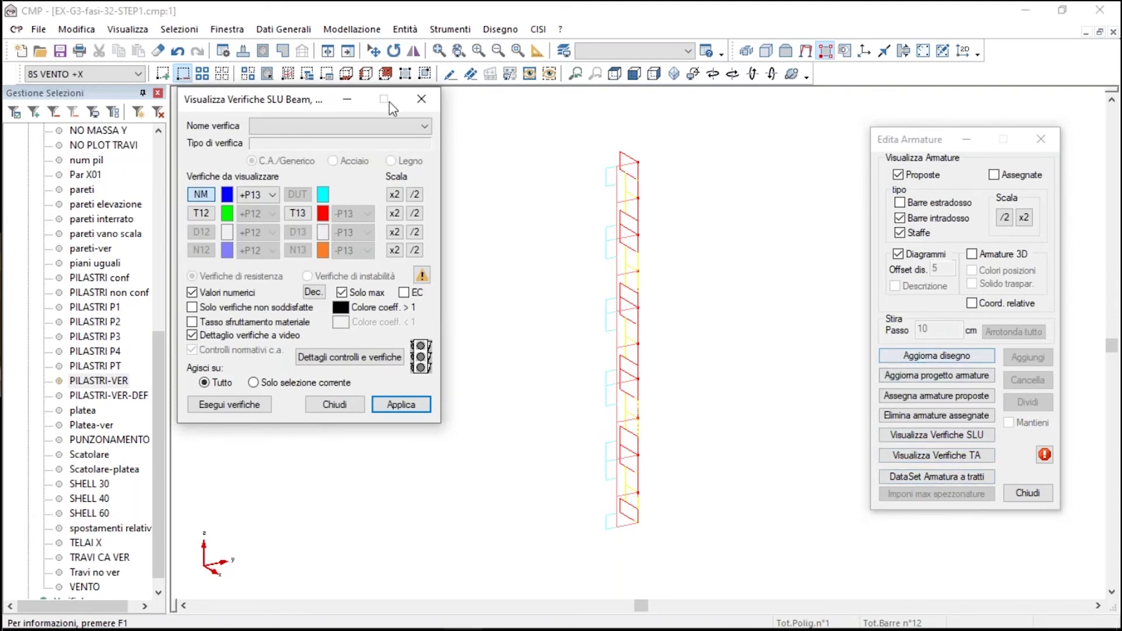
pyautogui.moveTo(297, 114); pyautogui.dragTo(313, 136)
pyautogui.click(380, 148)
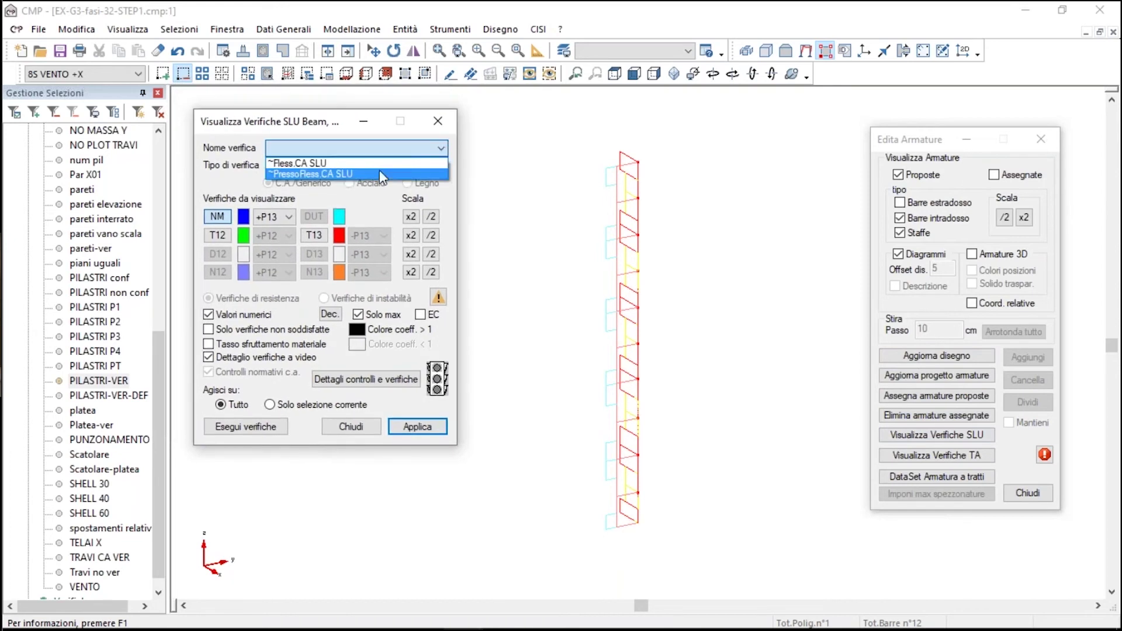
pyautogui.click(379, 171)
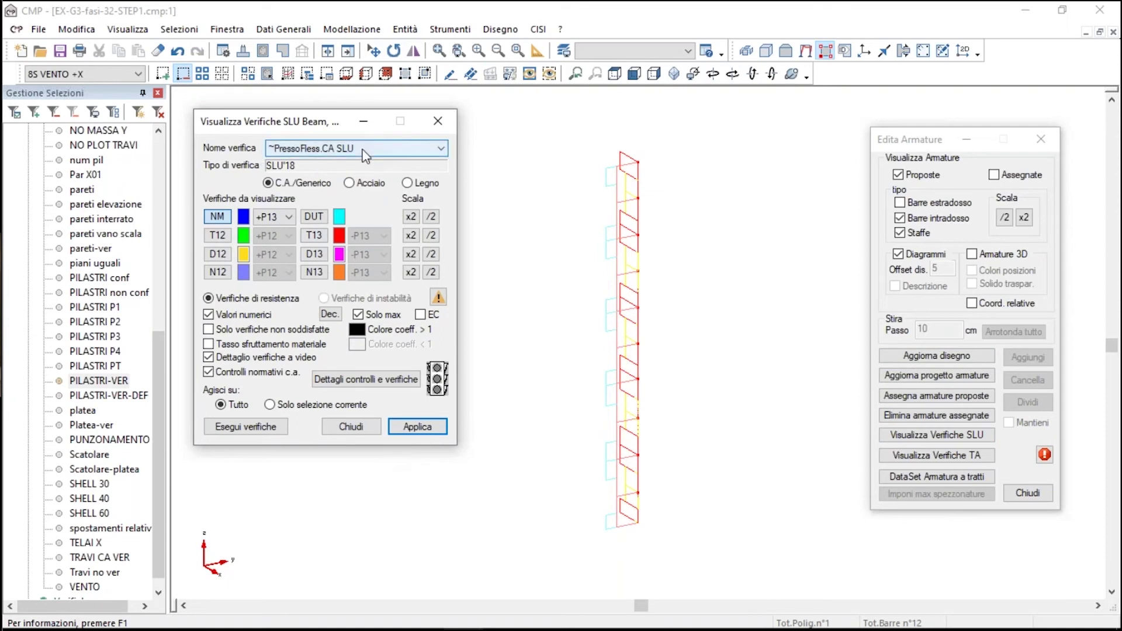
pyautogui.click(284, 404)
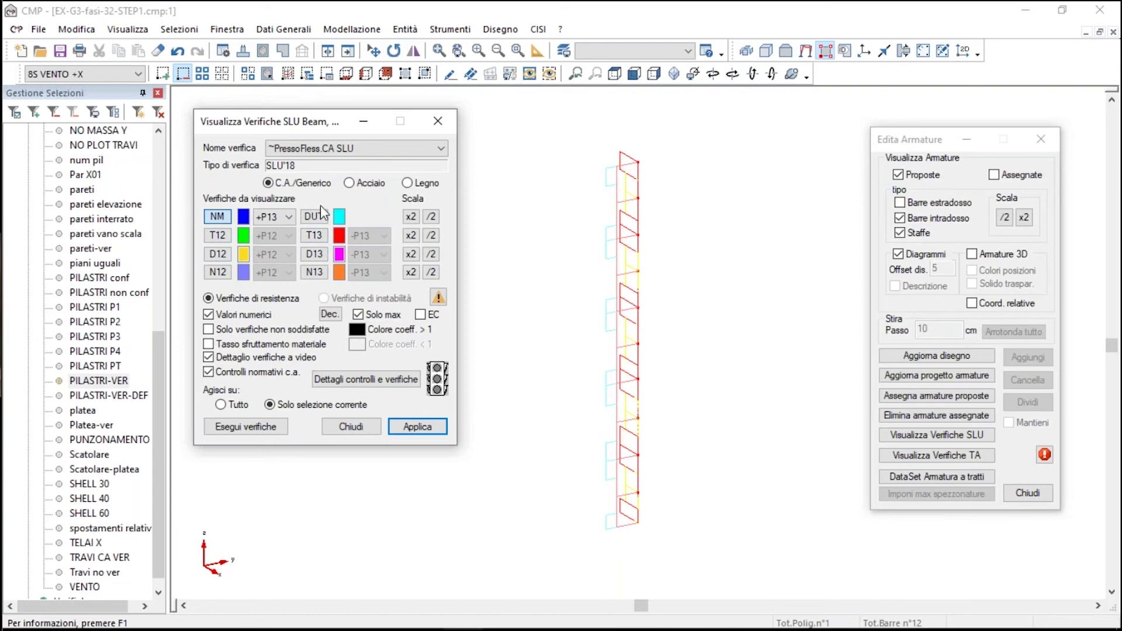
pyautogui.click(217, 255)
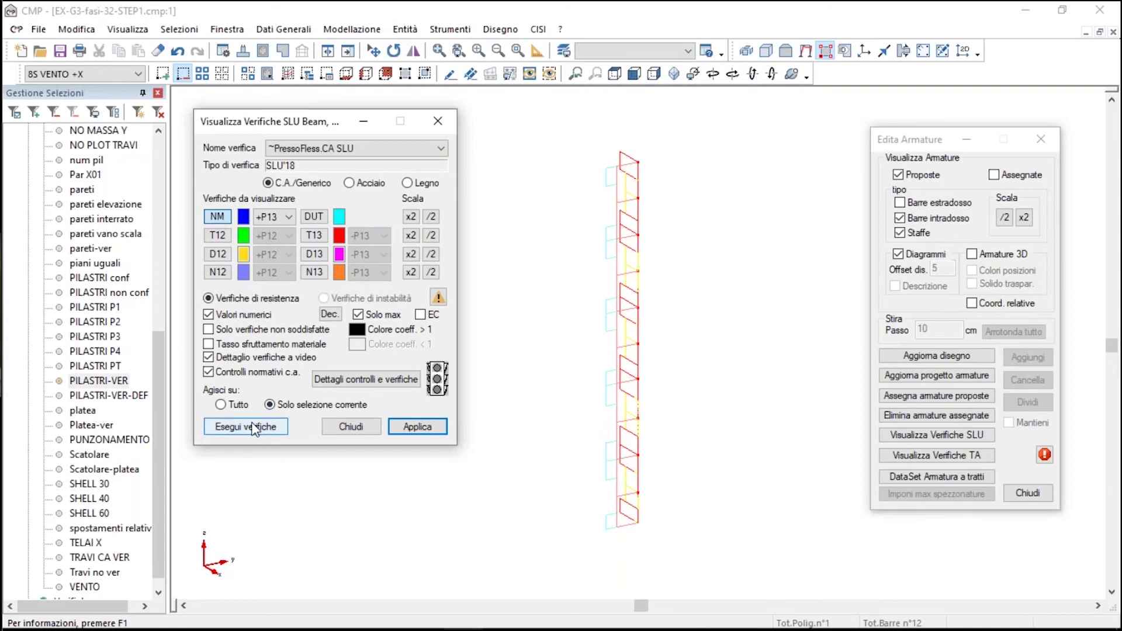
pyautogui.click(428, 431)
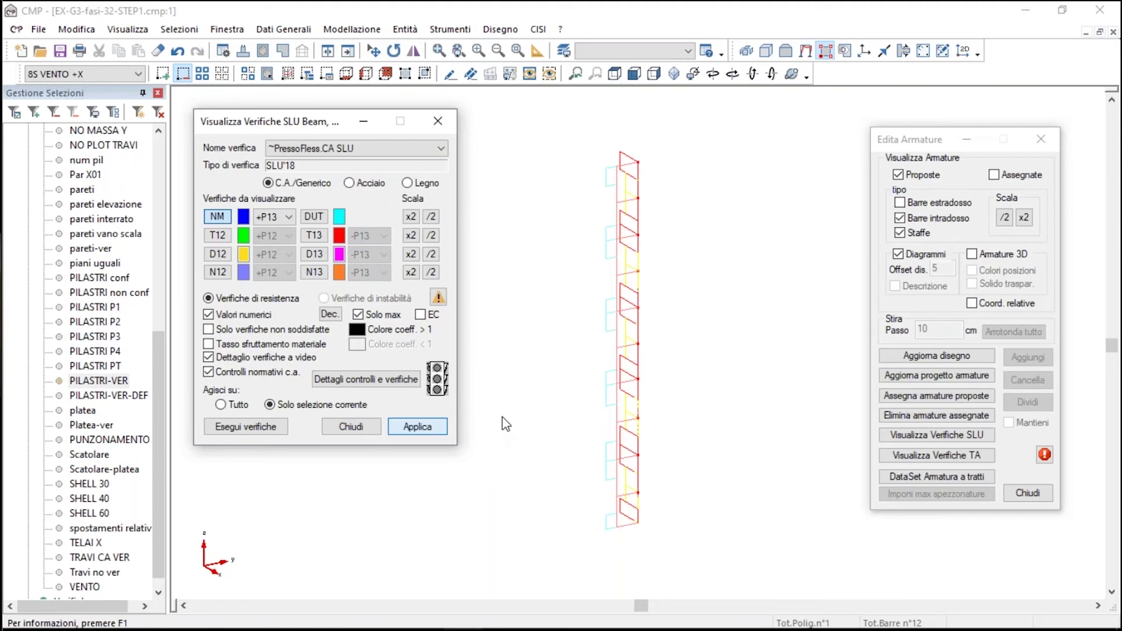
pyautogui.click(260, 425)
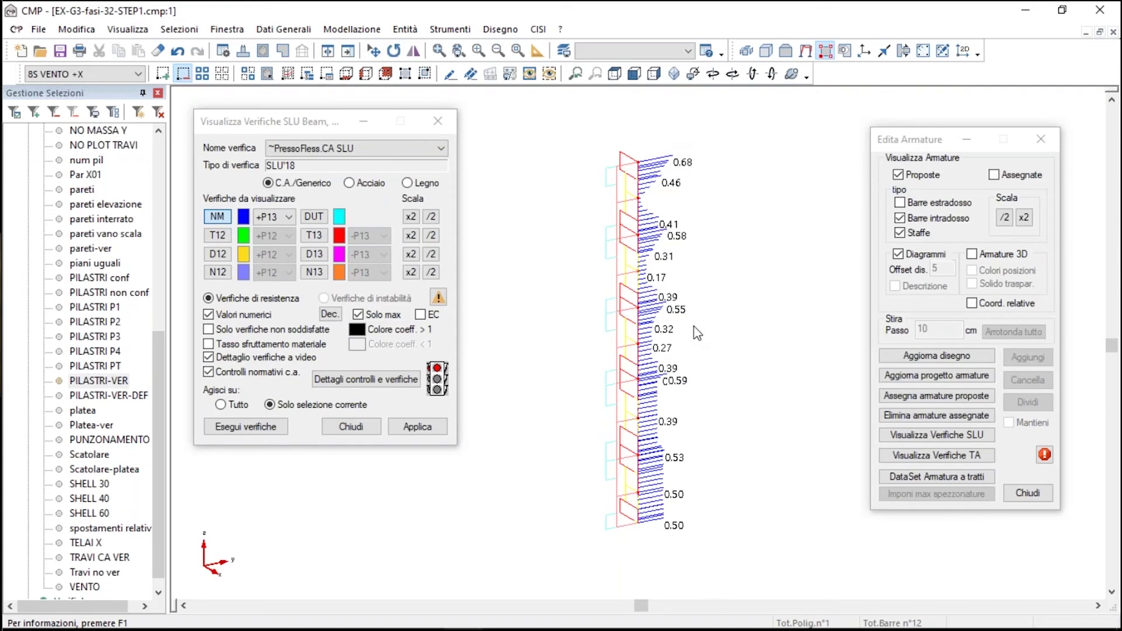
# Display the column's DUT ductility check, followed by the T12 and T13 shear checks.
pyautogui.click(315, 222)
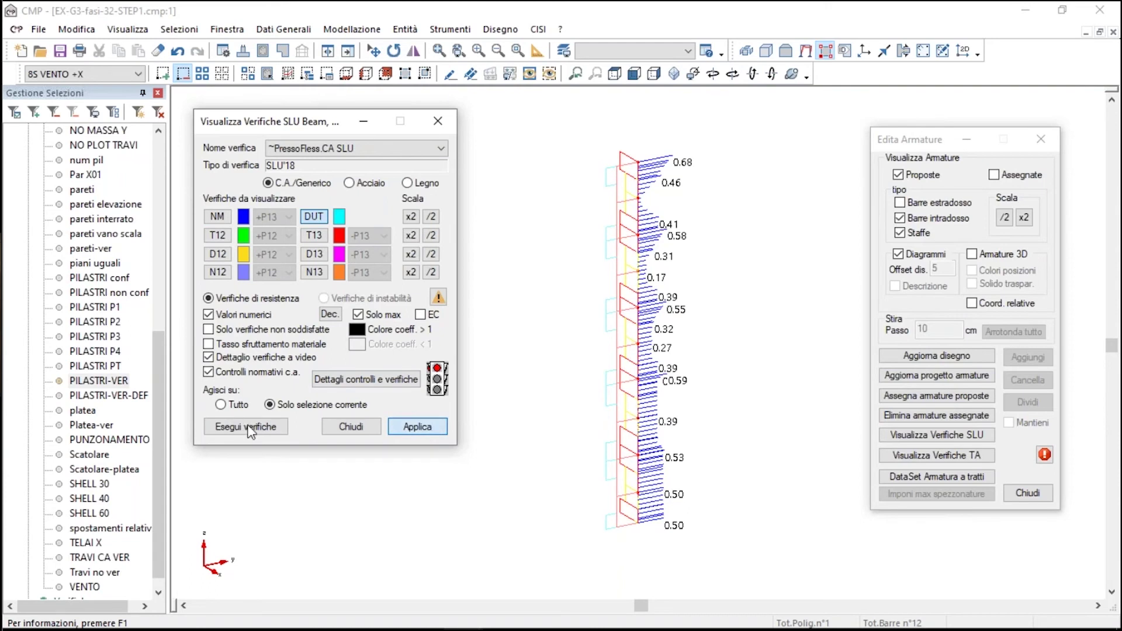
pyautogui.click(419, 429)
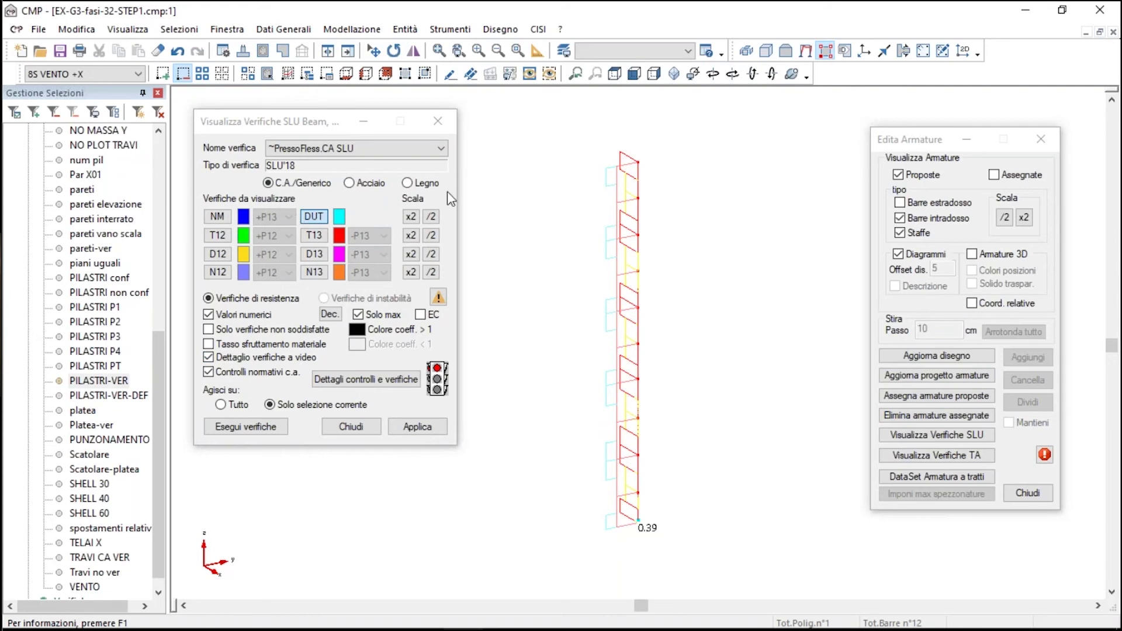
pyautogui.click(222, 233)
pyautogui.click(321, 235)
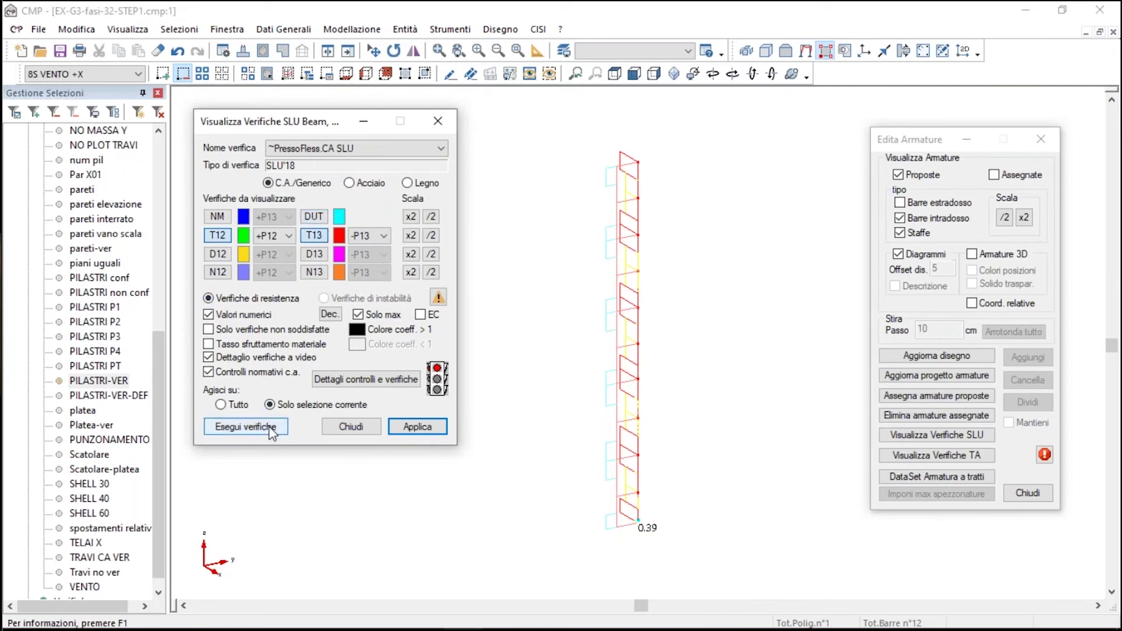
pyautogui.click(417, 429)
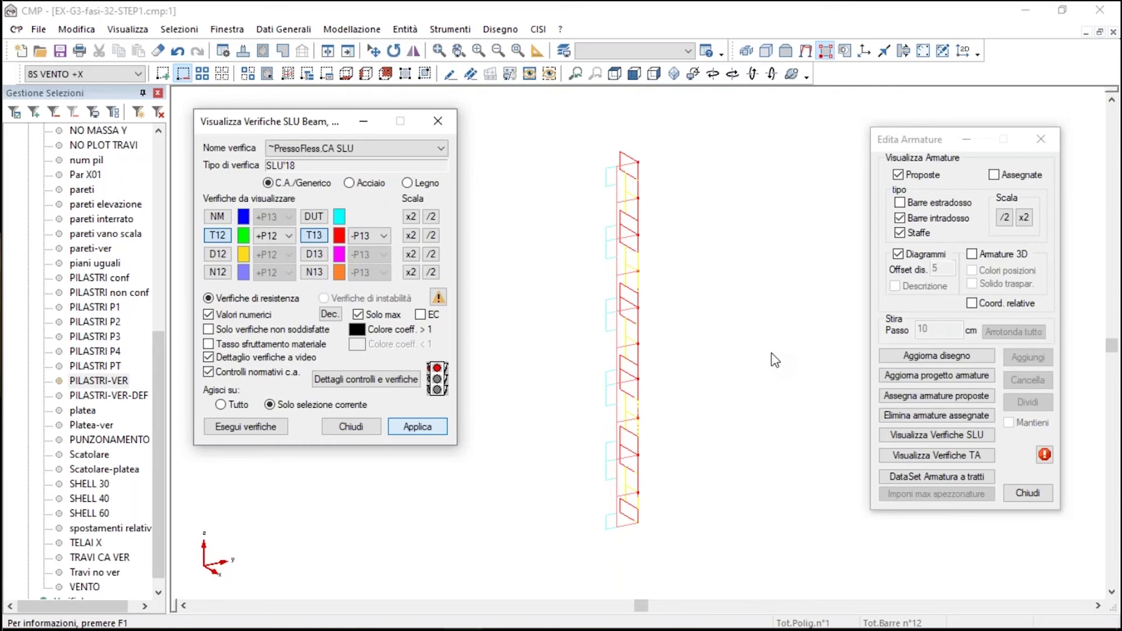
pyautogui.click(422, 428)
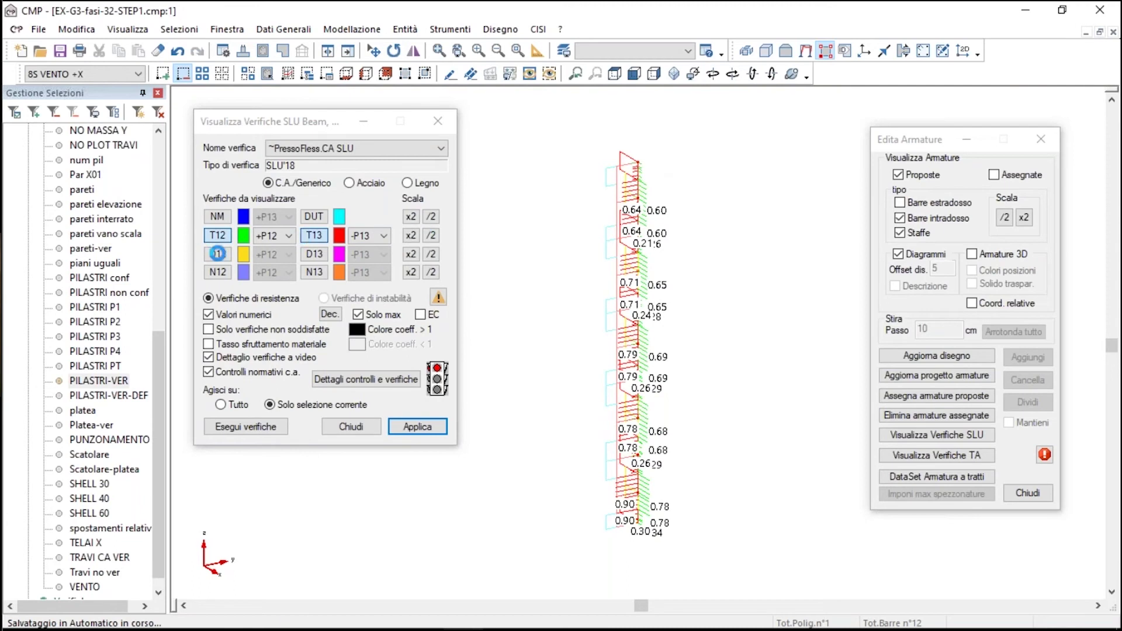
# Display the D12 and D13 checks along the column in place of the shear checks.
pyautogui.click(217, 254)
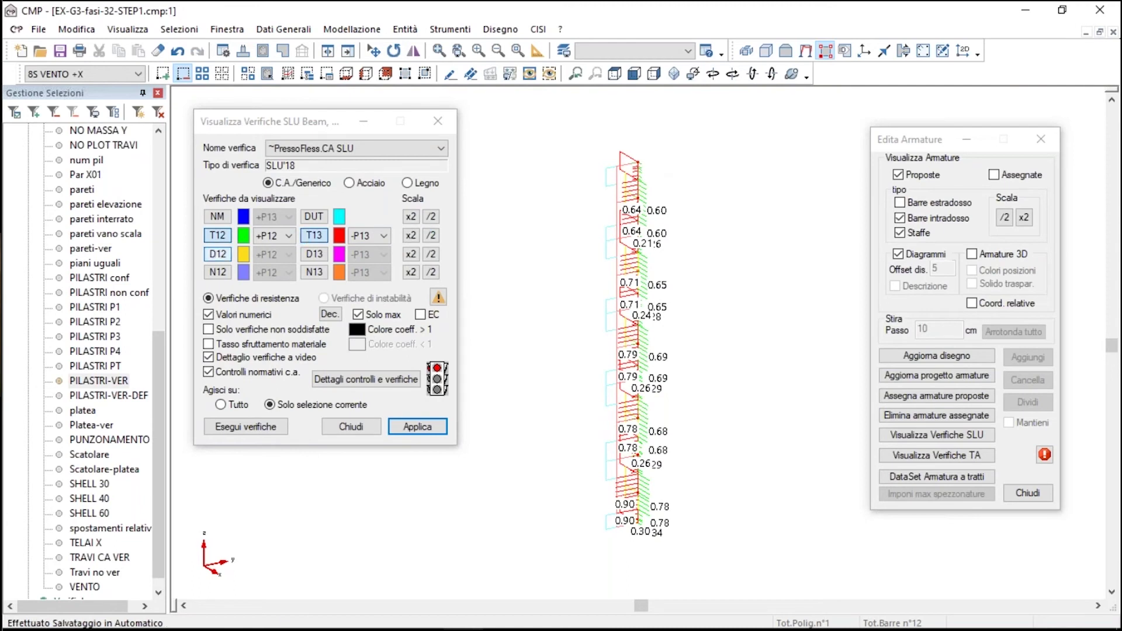
pyautogui.click(315, 254)
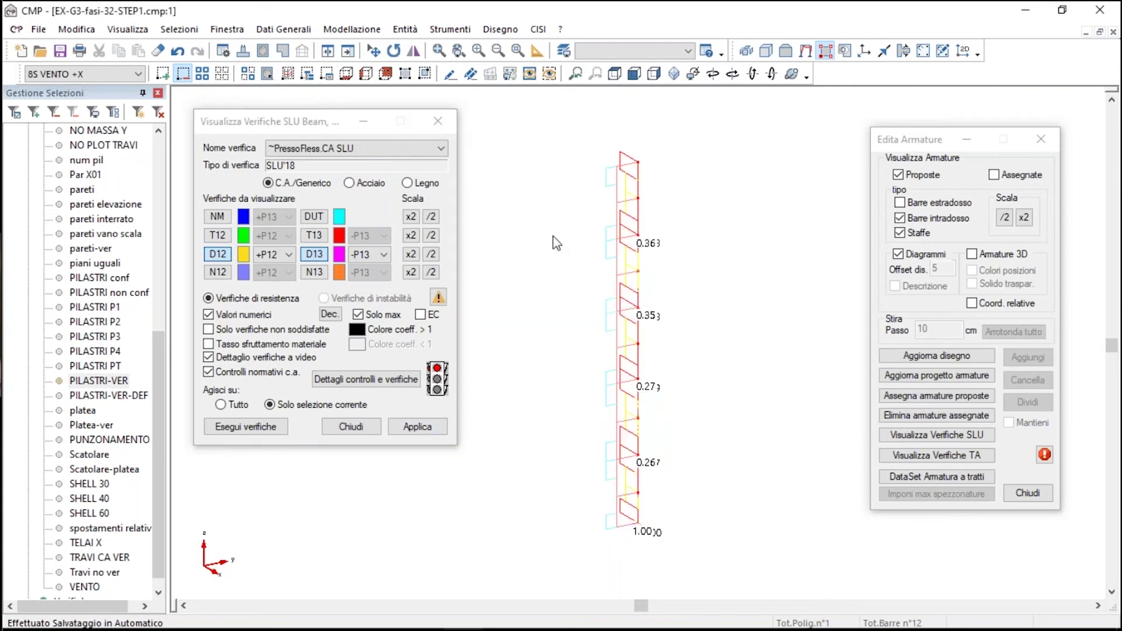
# Double the display scale of the D12 and D13 check diagrams along the column.
pyautogui.click(416, 251)
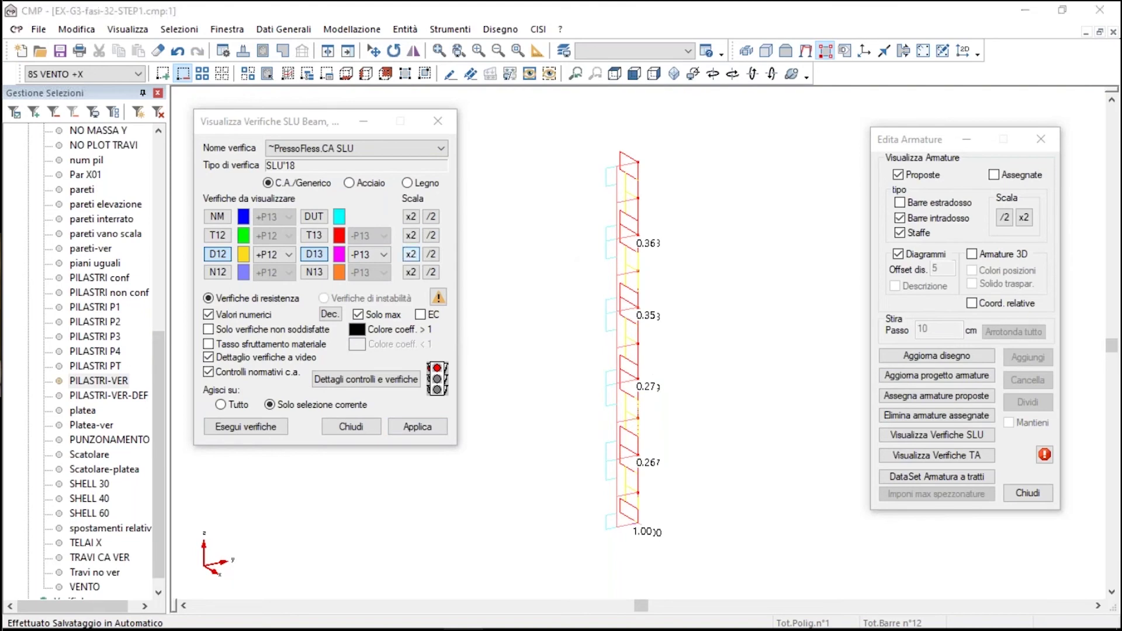
pyautogui.click(416, 254)
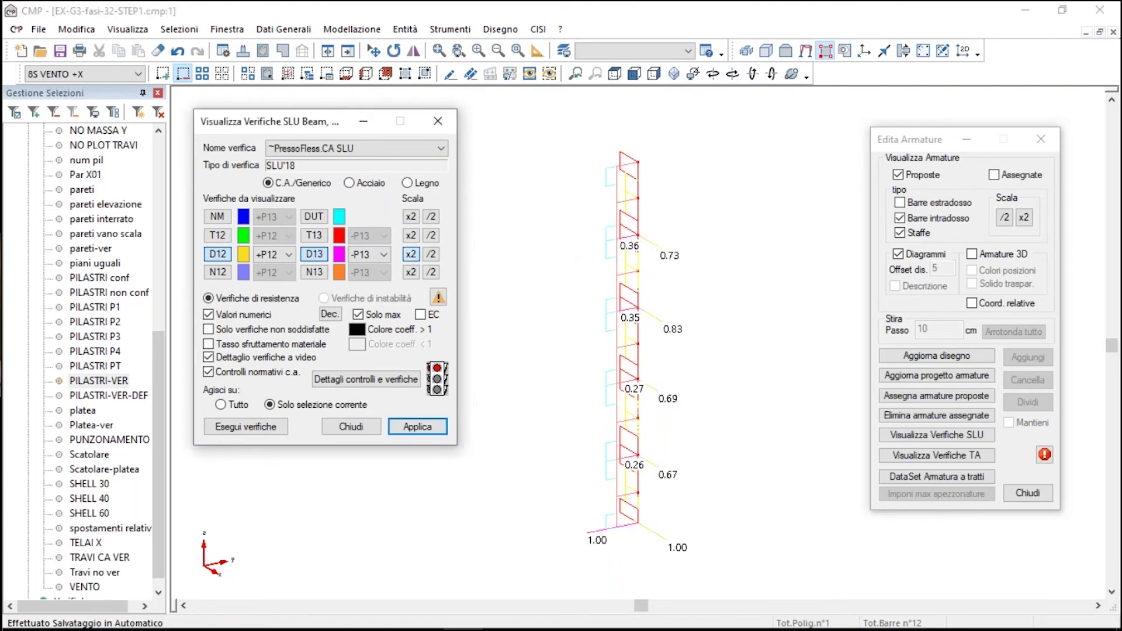
pyautogui.moveTo(510, 619)
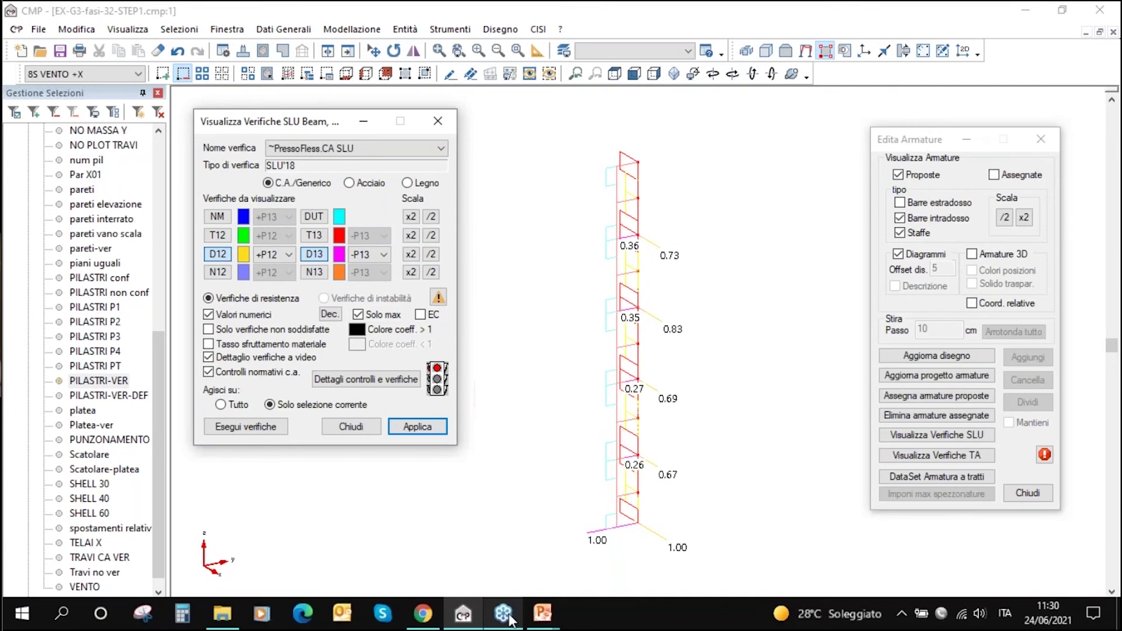
pyautogui.moveTo(542, 614)
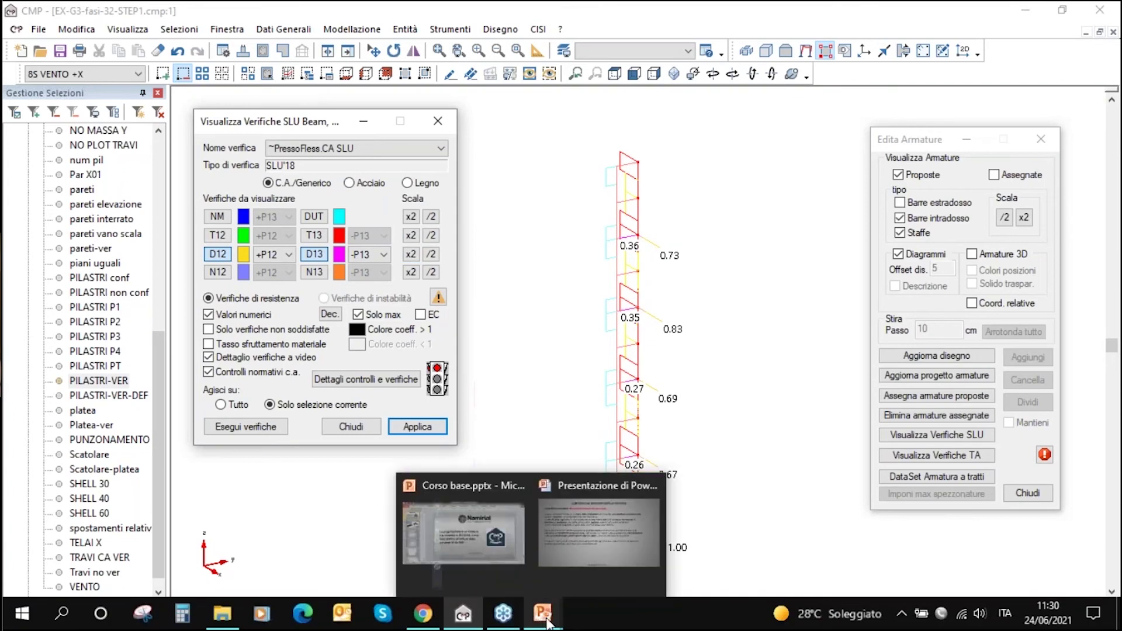
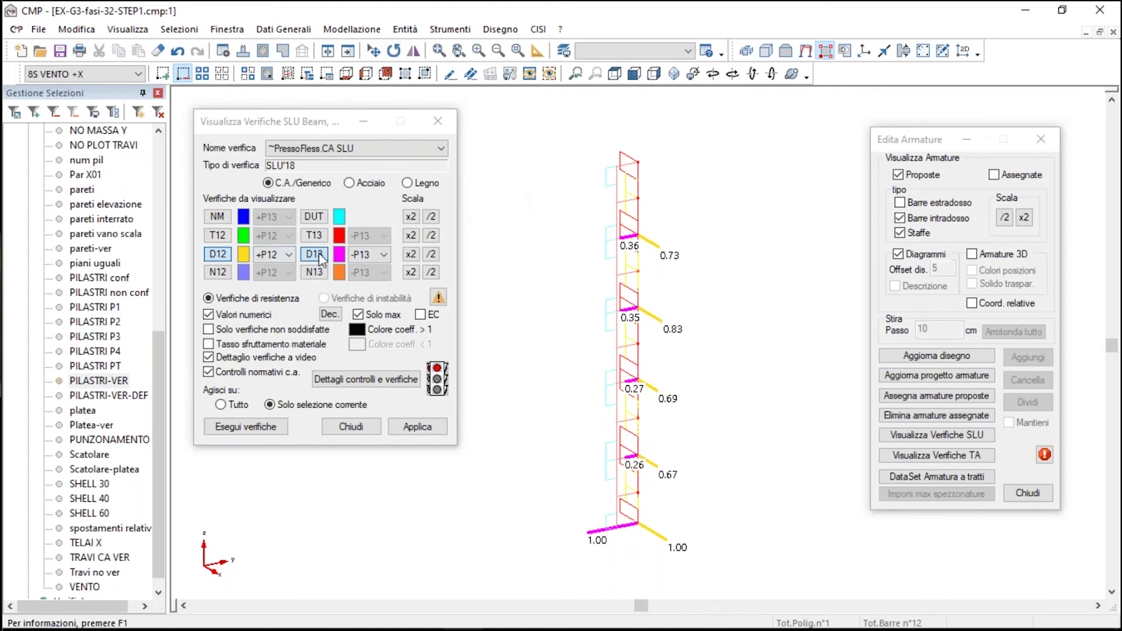
# Display the N12 and N13 beam-column node checks along the column in place of the D12 and D13 checks.
pyautogui.click(286, 251)
pyautogui.click(314, 272)
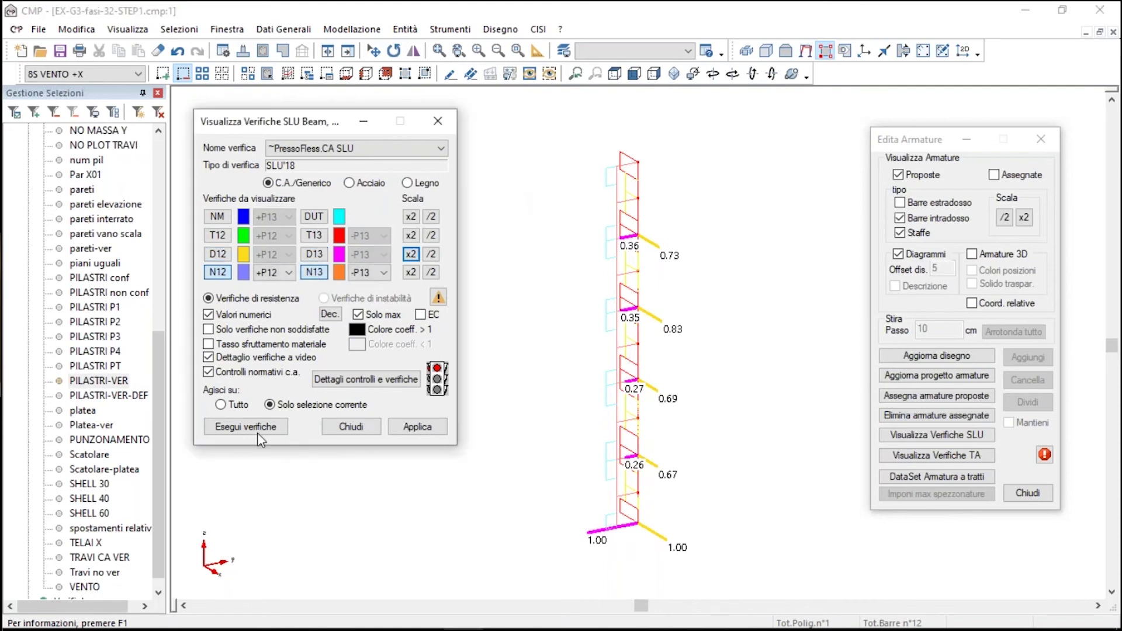
pyautogui.click(417, 427)
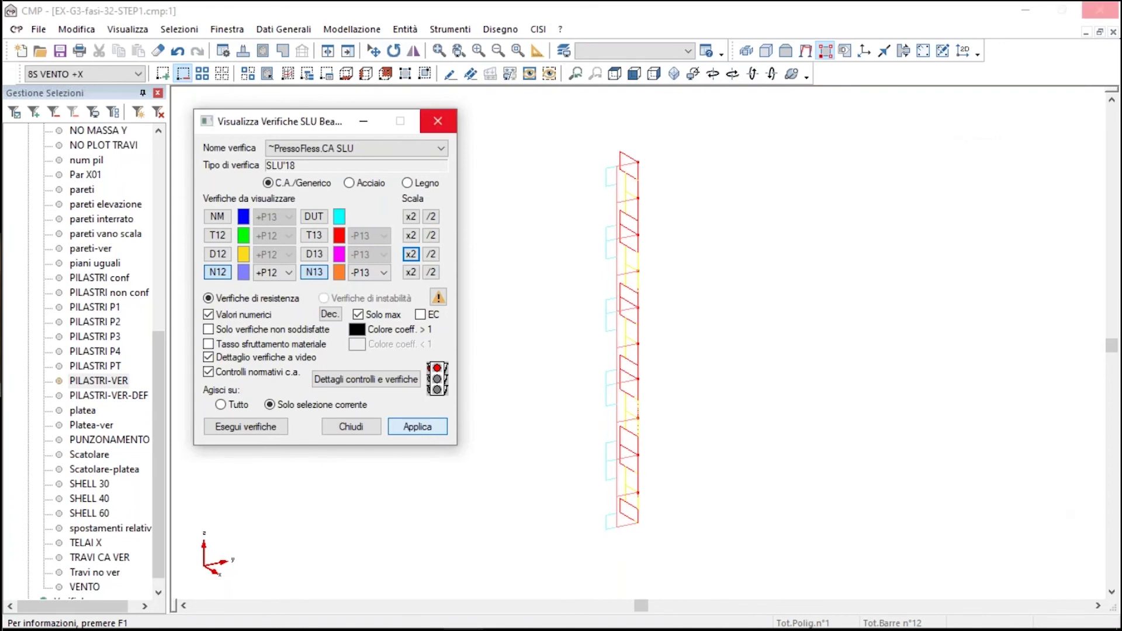
pyautogui.click(428, 421)
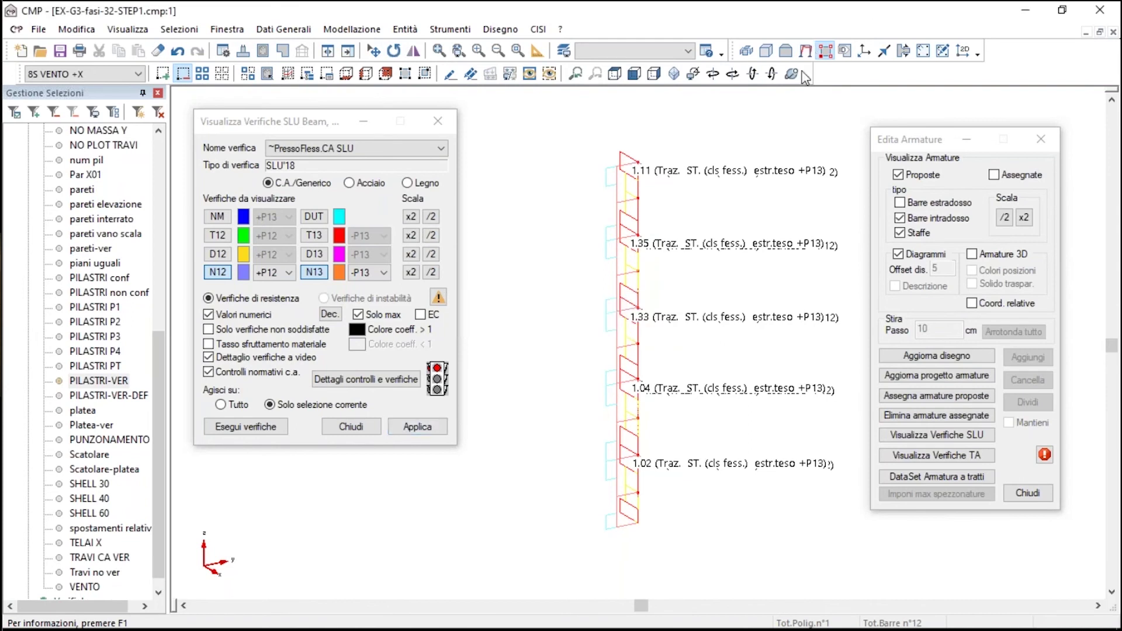
# Turn off the on-screen verification details and double the display scale of the N12 and N13 check diagrams.
pyautogui.click(209, 359)
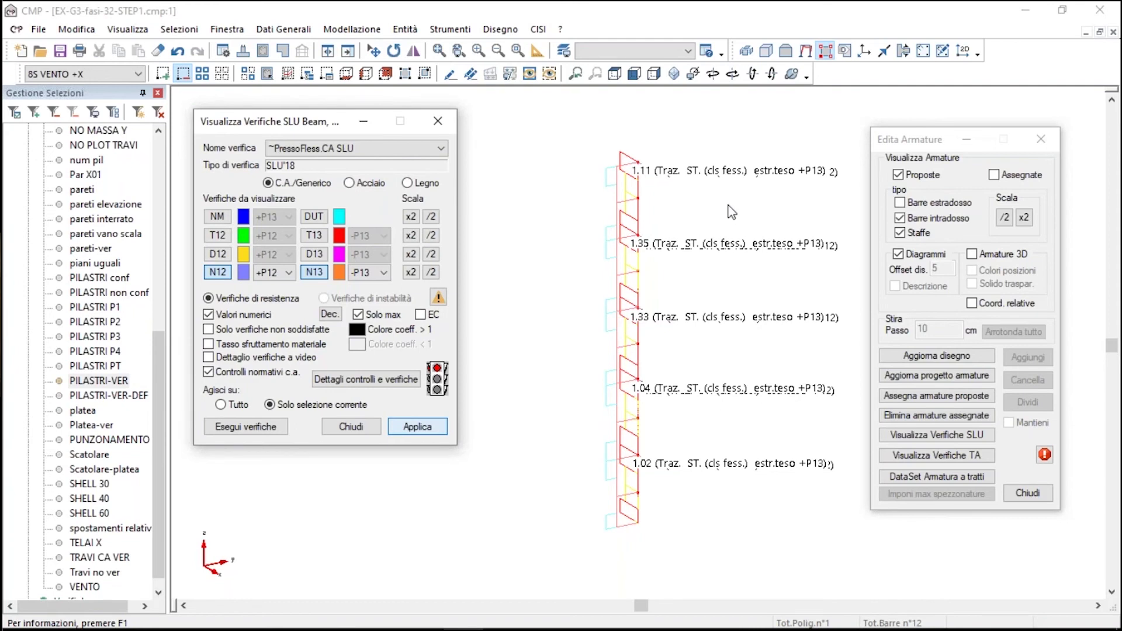
pyautogui.press('Return')
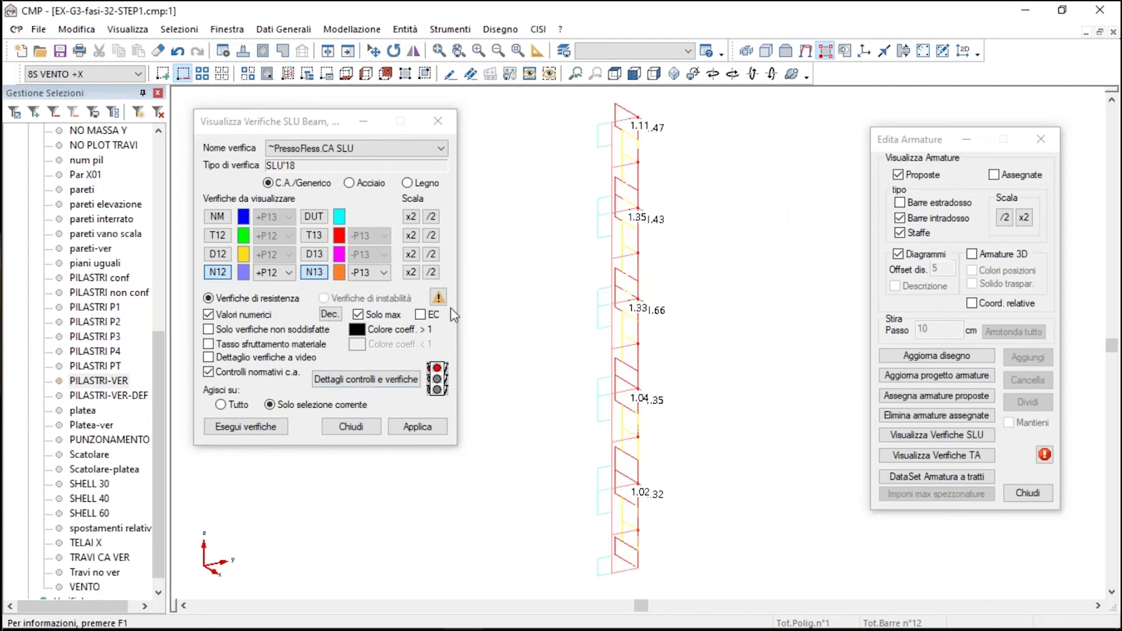
pyautogui.click(410, 273)
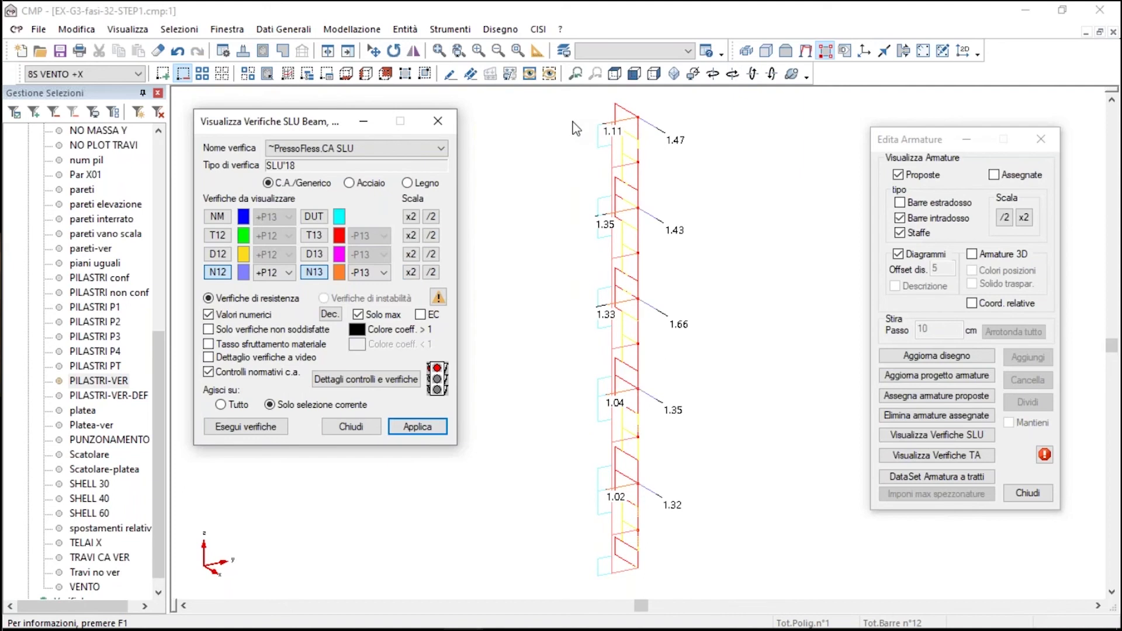
# Open the detailed check results and examine the node type, dimensions and stirrup area for node 5399 in plane 12.
pyautogui.click(370, 380)
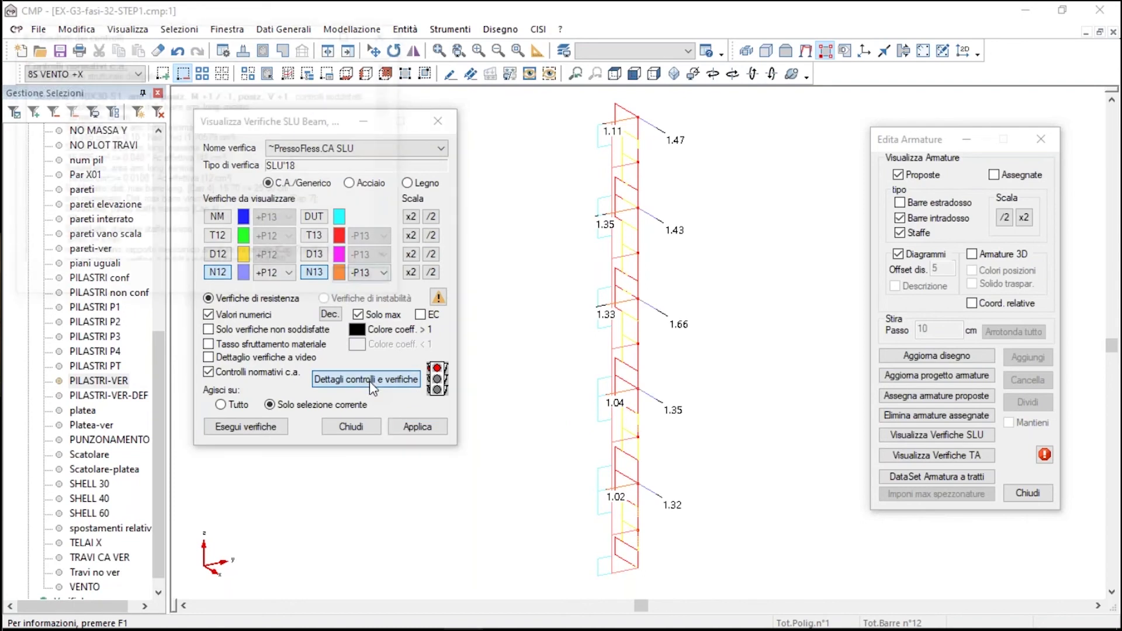
pyautogui.moveTo(407, 300); pyautogui.dragTo(434, 363)
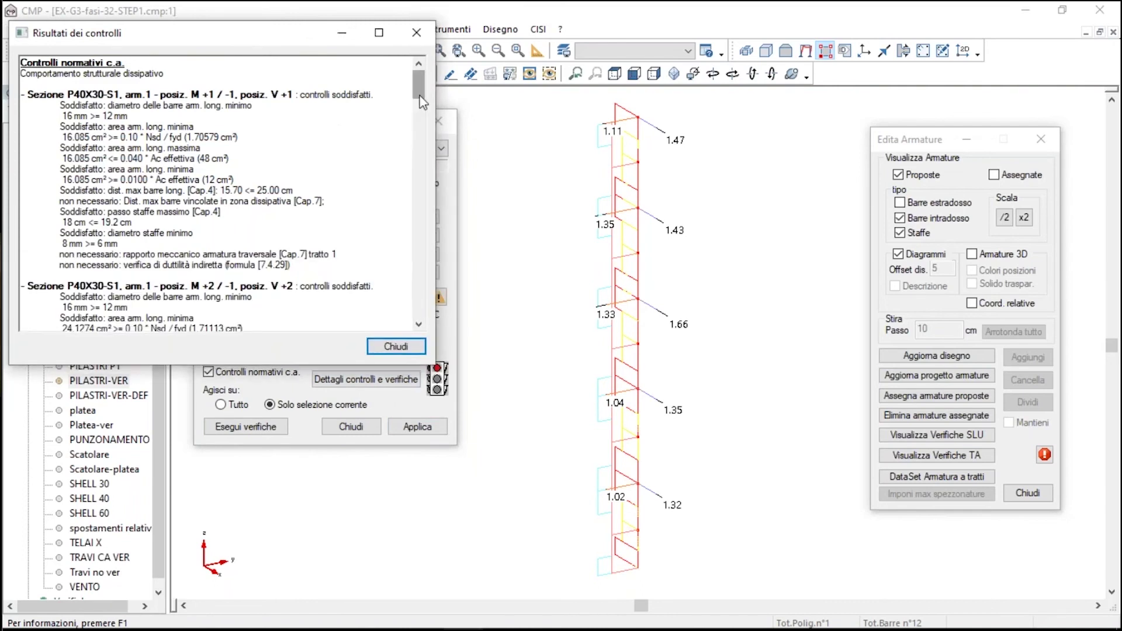
pyautogui.moveTo(420, 97); pyautogui.dragTo(422, 155)
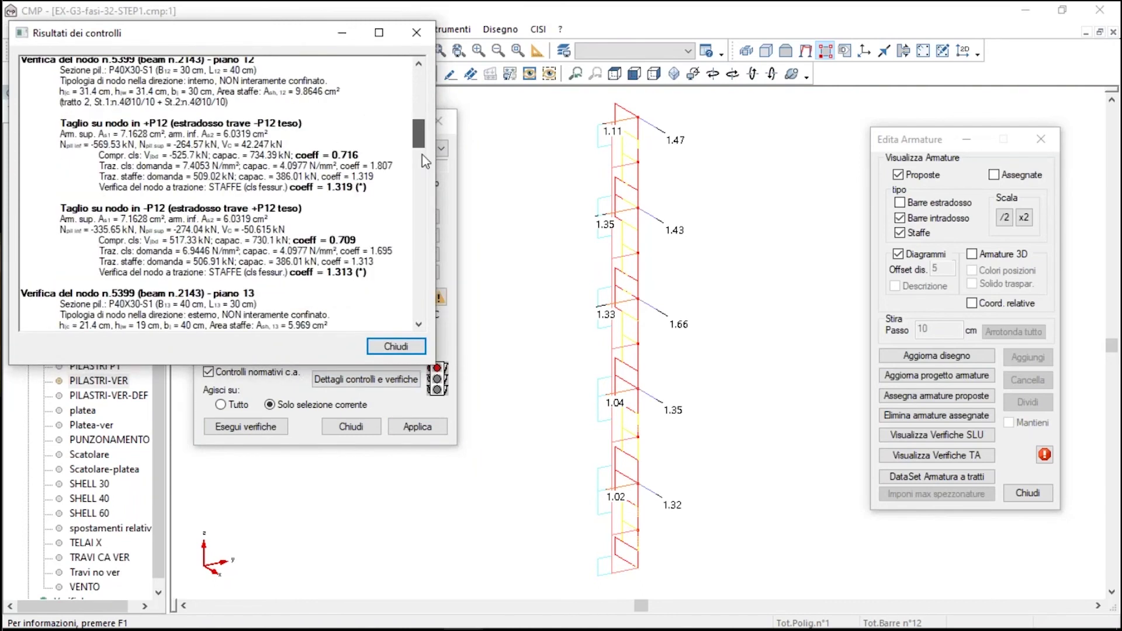
pyautogui.scroll(3, 431, 128)
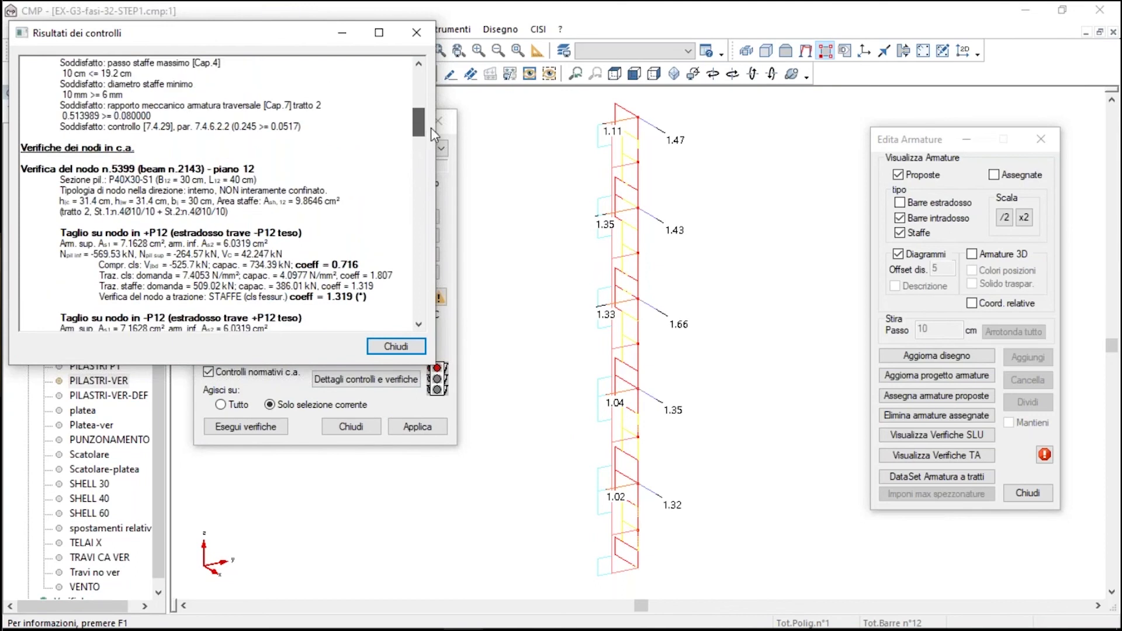
pyautogui.scroll(-2, 430, 131)
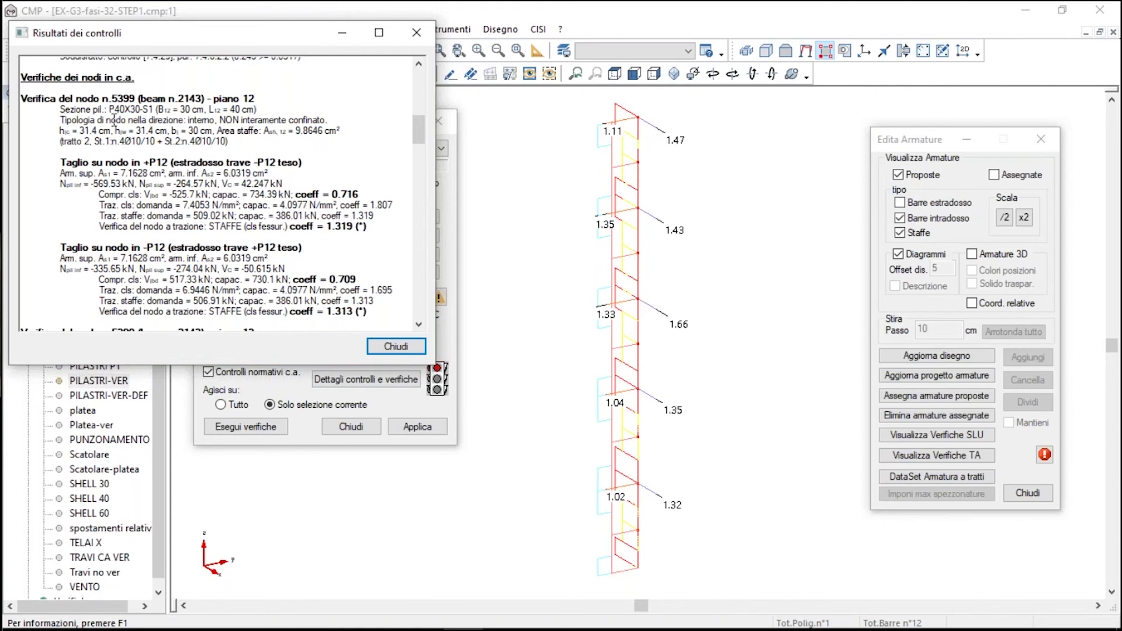
pyautogui.moveTo(63, 119); pyautogui.dragTo(352, 118)
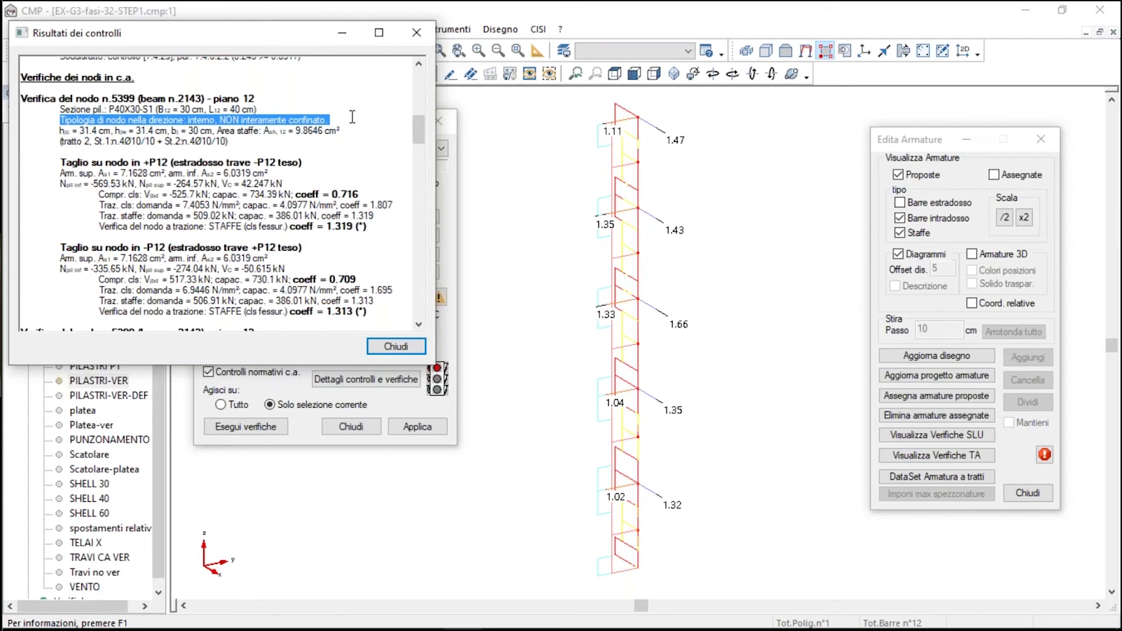
pyautogui.moveTo(56, 134); pyautogui.dragTo(349, 127)
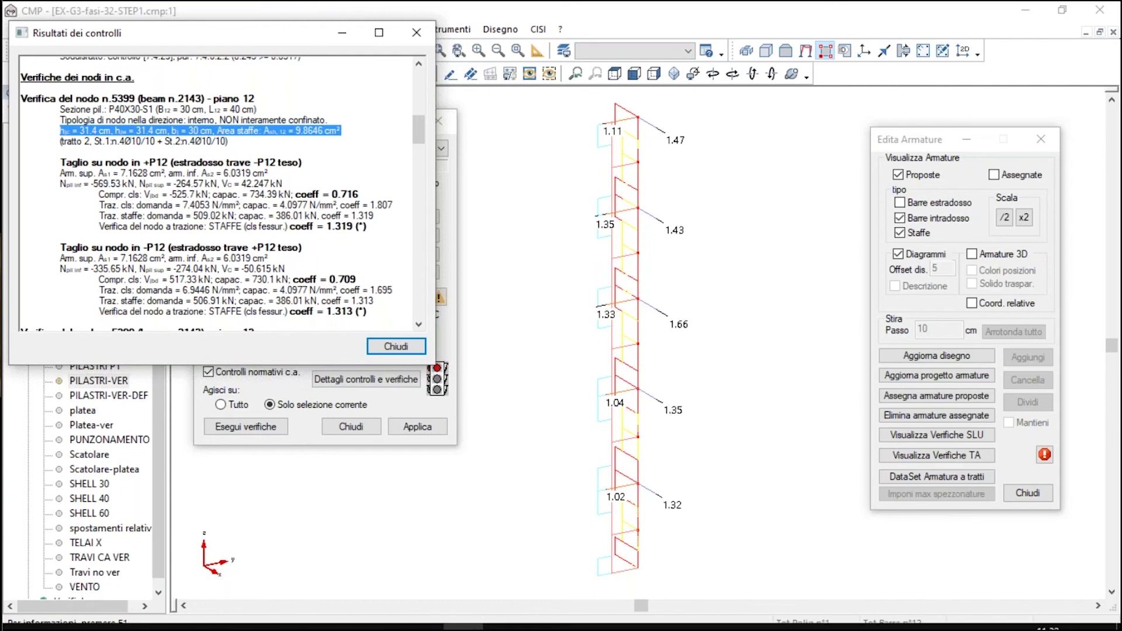
# Switch to the PowerPoint slideshow, advance to the beam-column node rules of section 7.4.4.3, and return to CMP.
pyautogui.moveTo(541, 622)
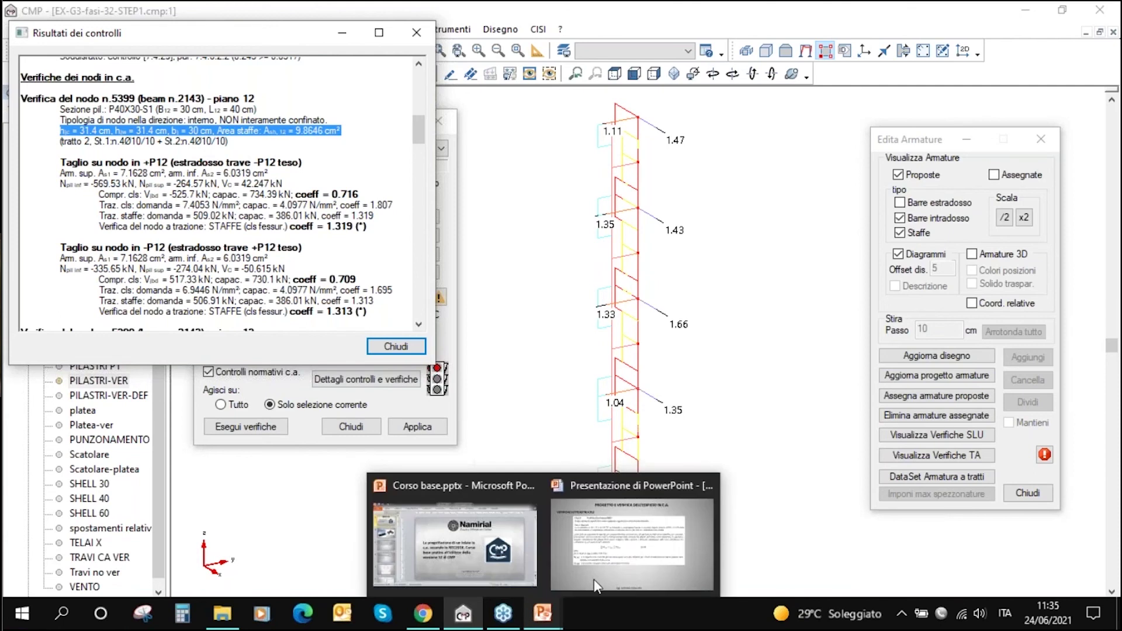
pyautogui.click(629, 556)
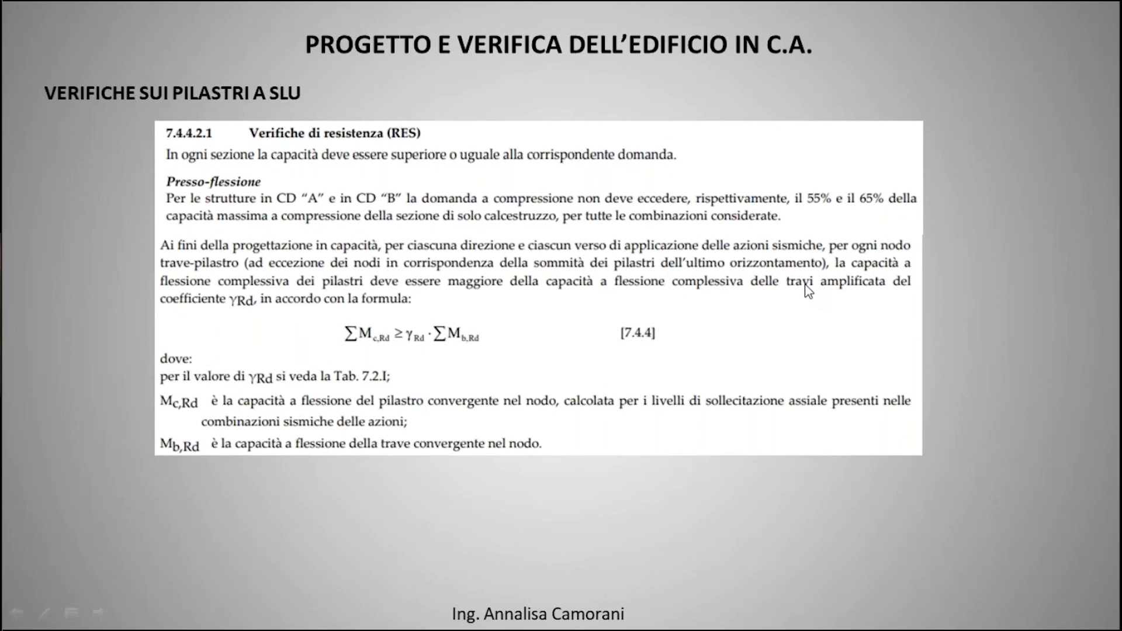
pyautogui.press('Right')
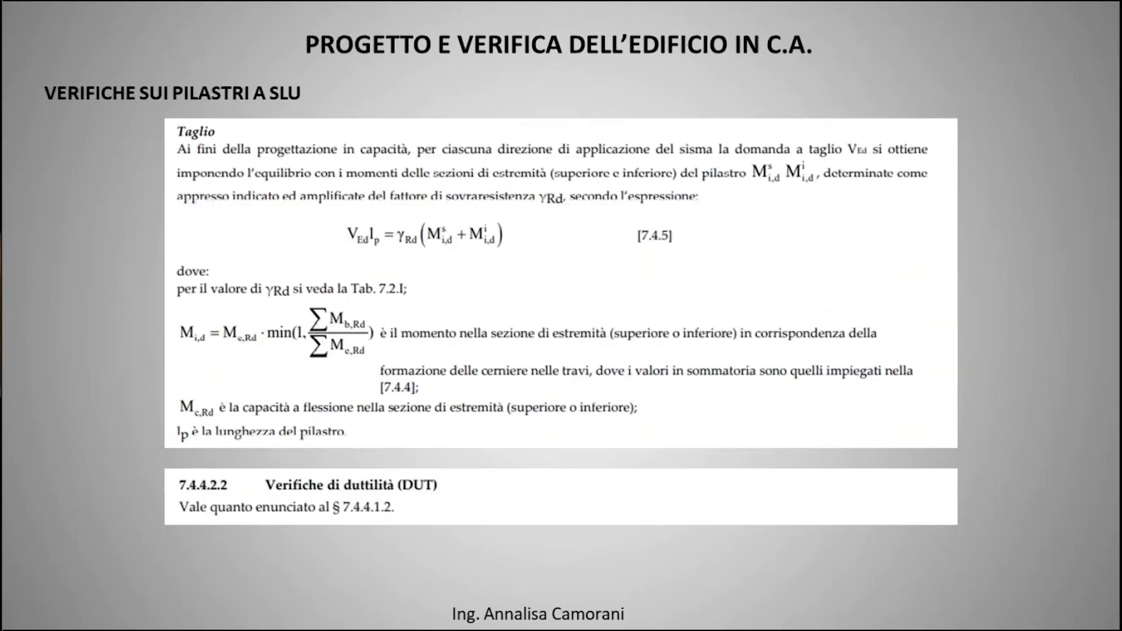
pyautogui.press('Right')
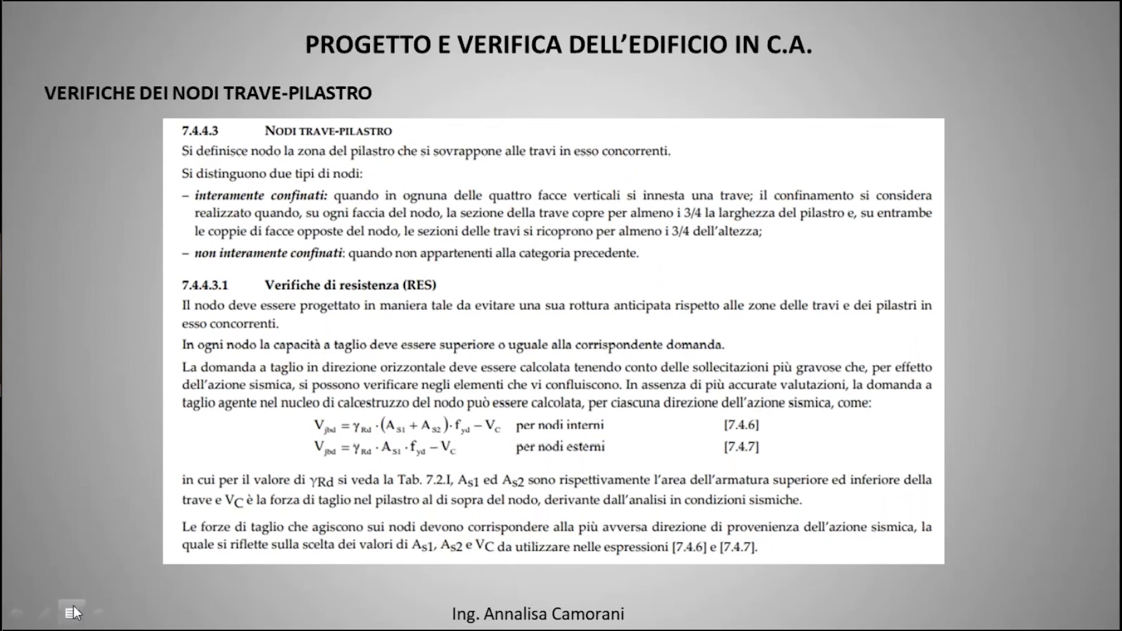
pyautogui.click(73, 614)
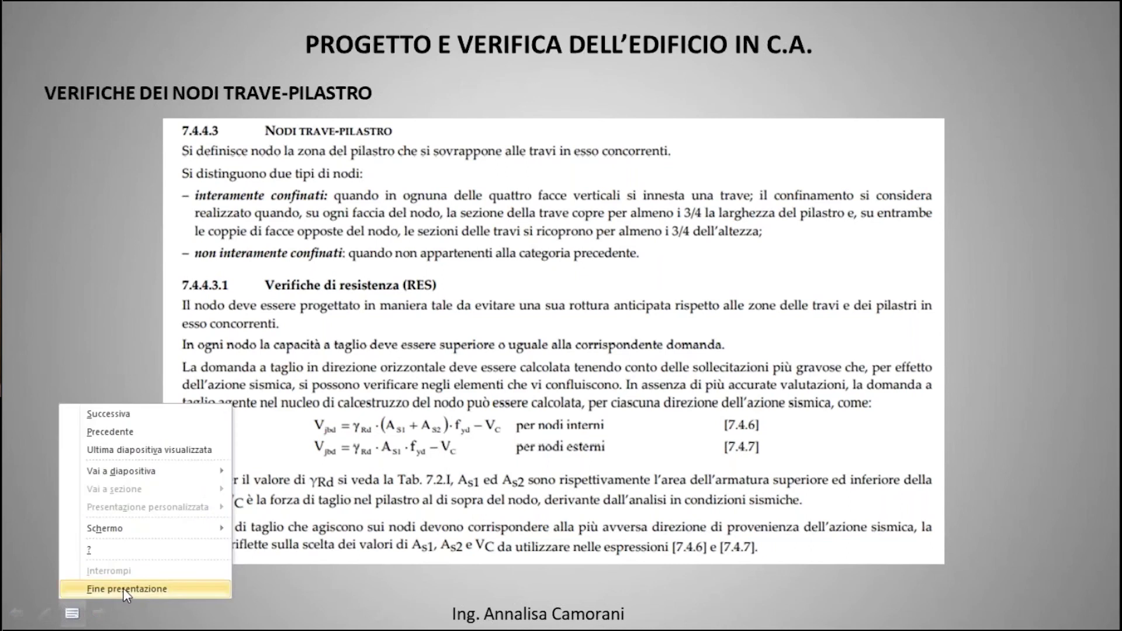
pyautogui.moveTo(144, 529)
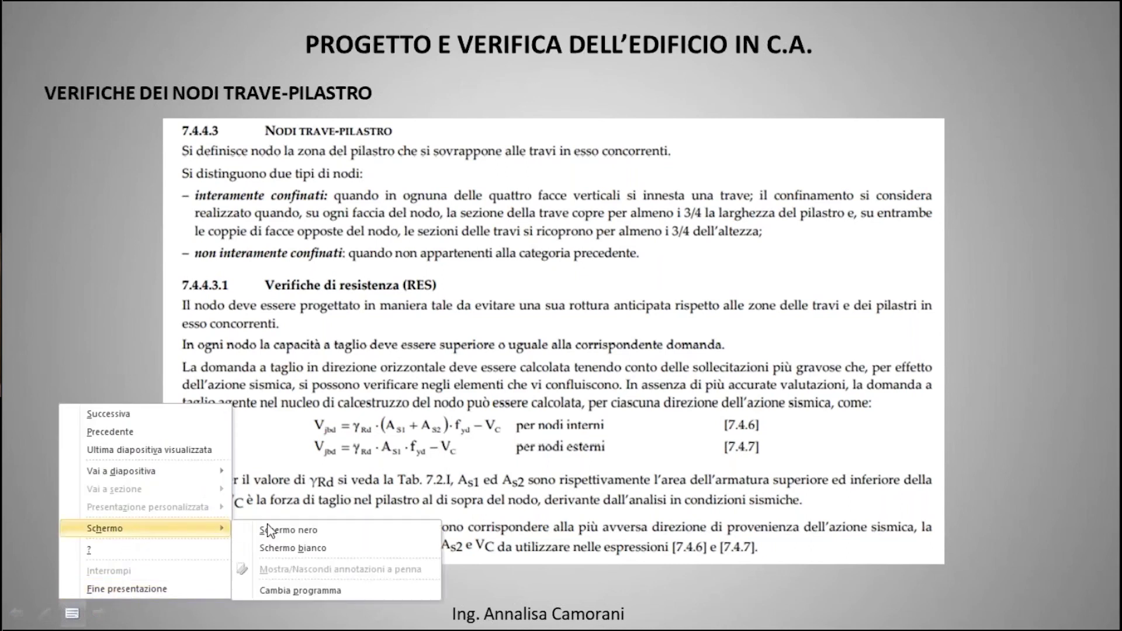
pyautogui.click(314, 591)
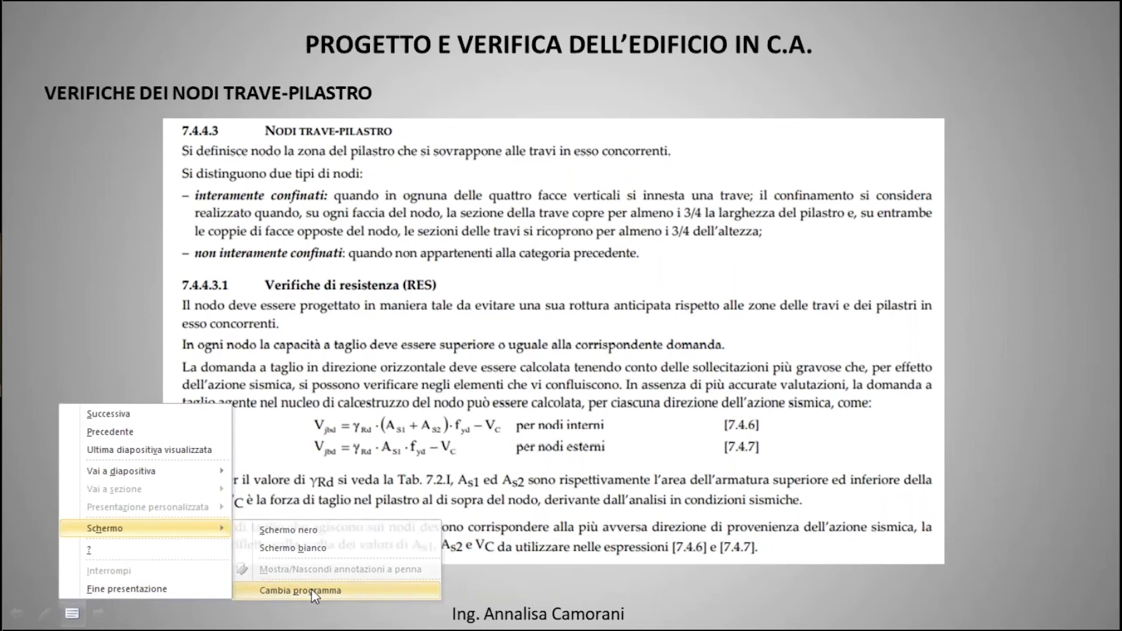
pyautogui.moveTo(465, 610)
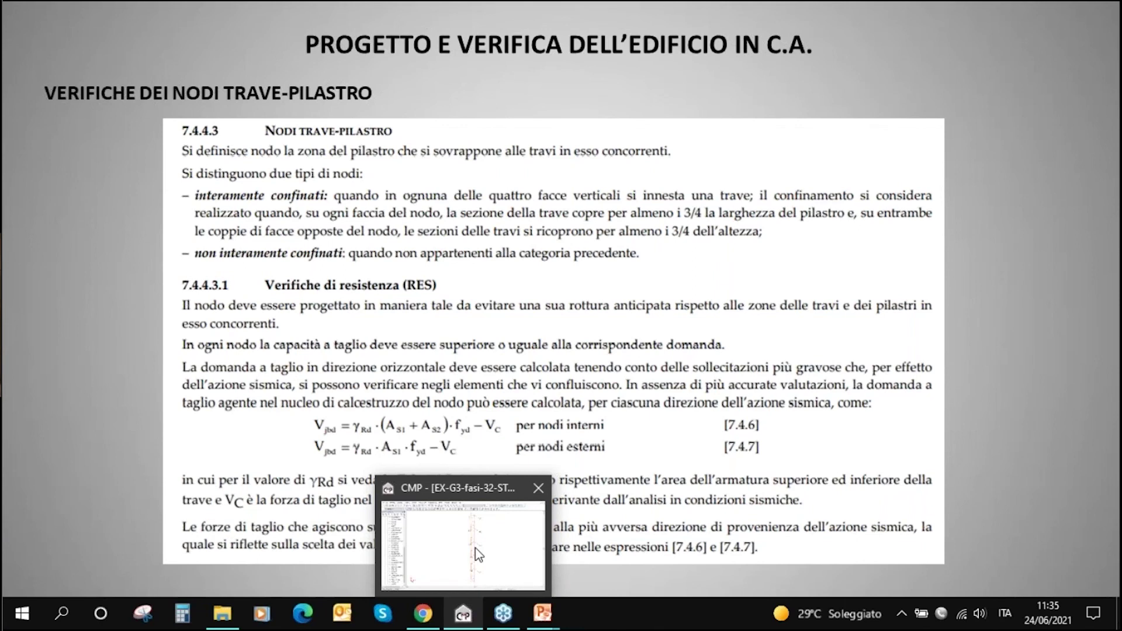
pyautogui.moveTo(503, 506)
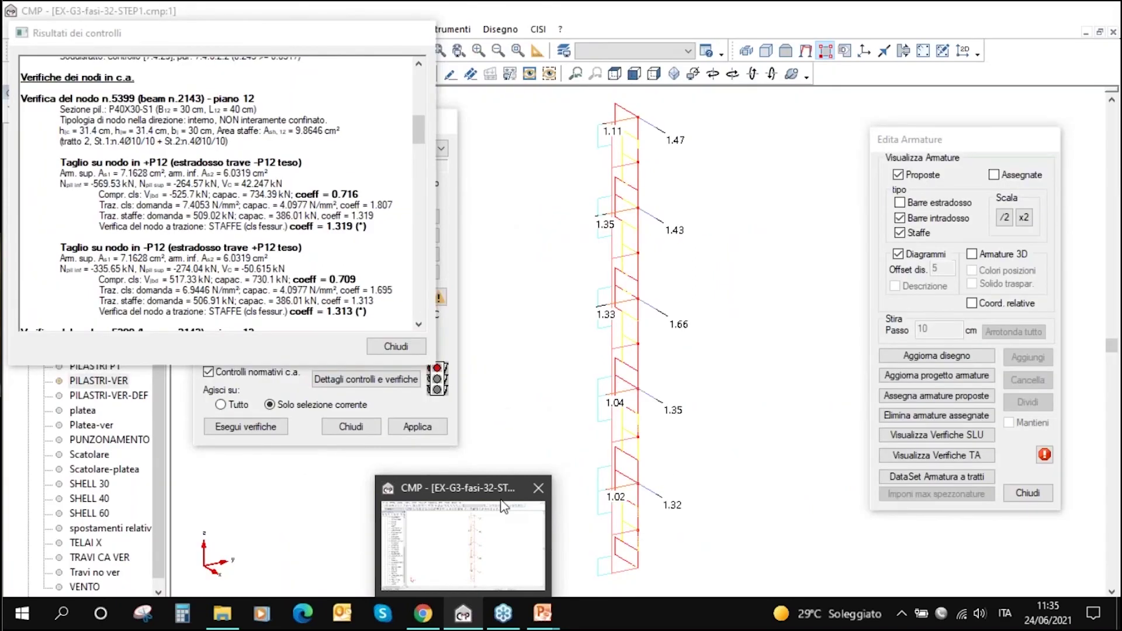
pyautogui.click(502, 505)
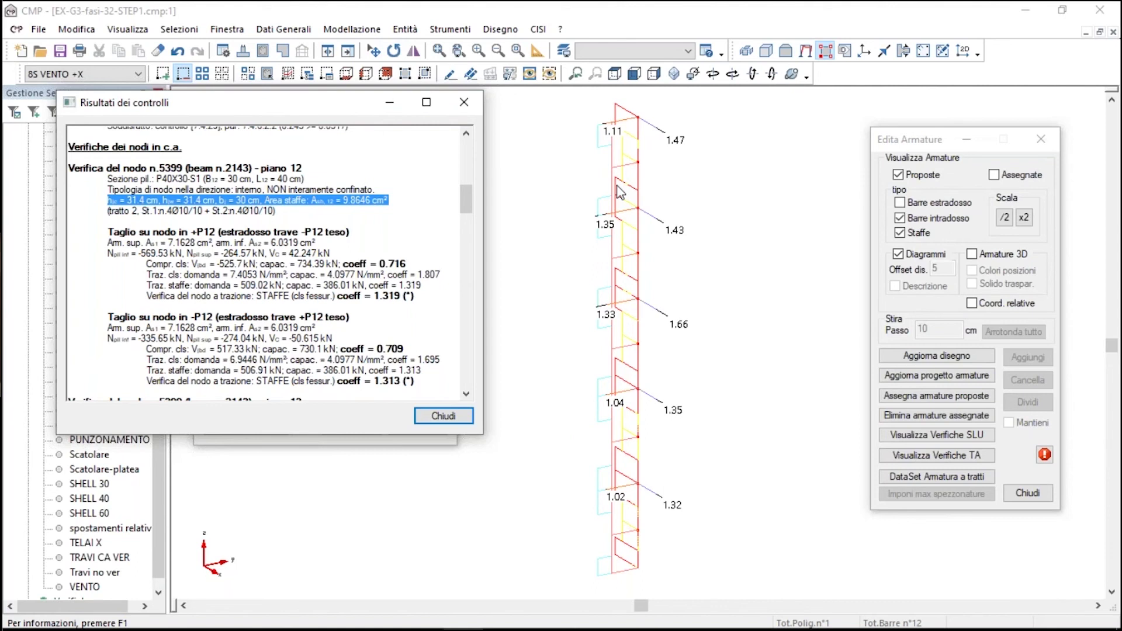
# Examine the concrete compression and stirrup tension checks of node 5399 in plane 12, and close the detailed results.
pyautogui.click(149, 264)
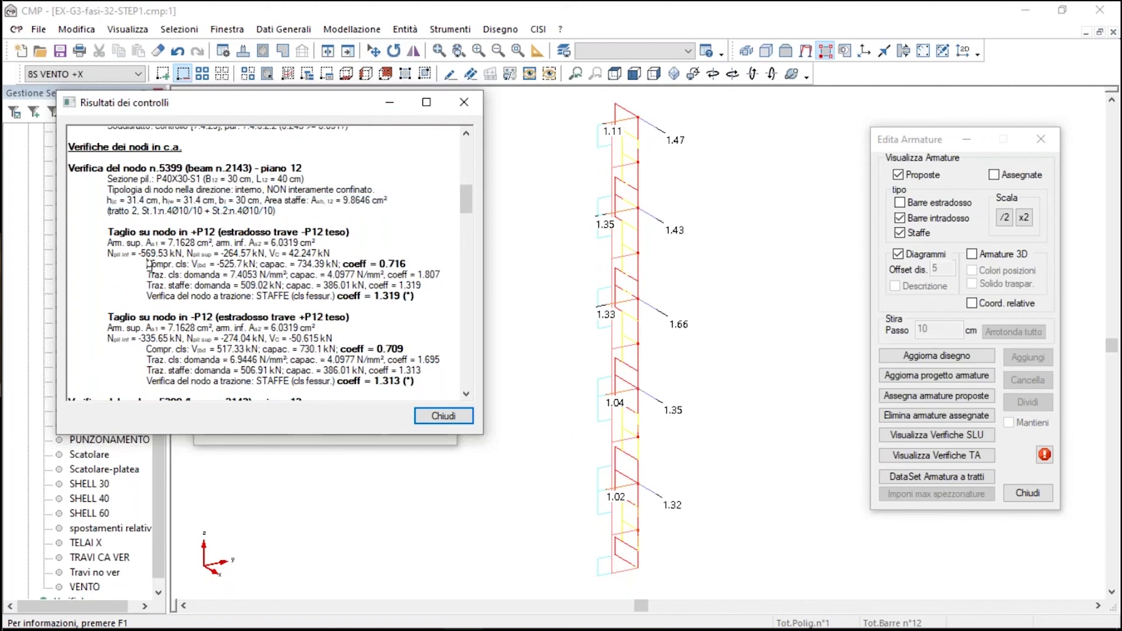
pyautogui.tripleClick(149, 264)
pyautogui.click(152, 270)
pyautogui.tripleClick(423, 264)
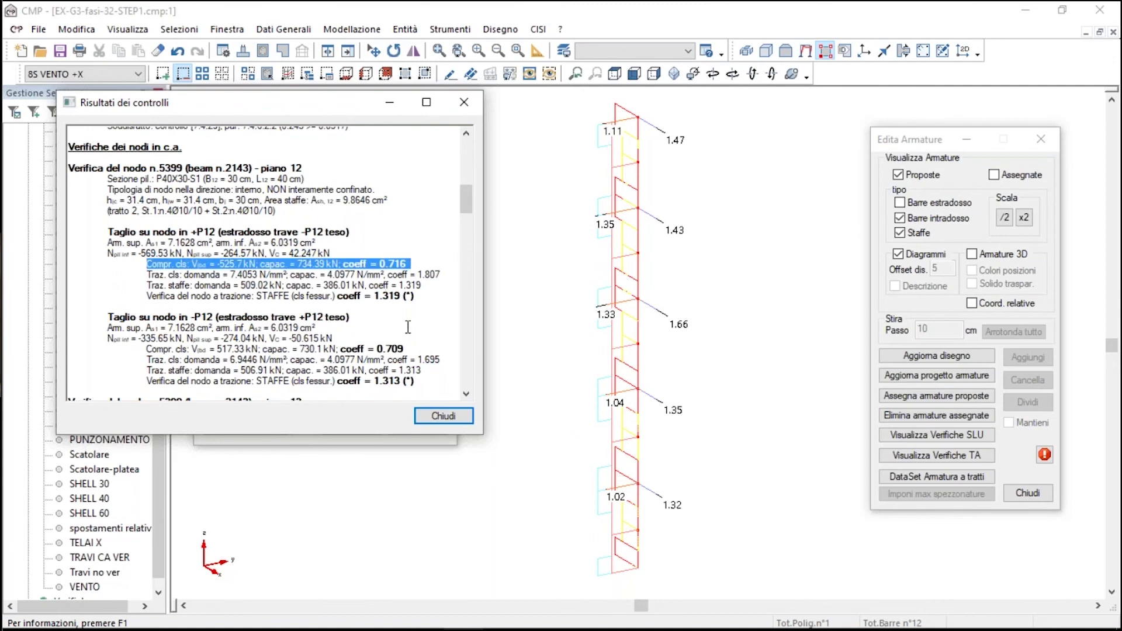
pyautogui.tripleClick(400, 348)
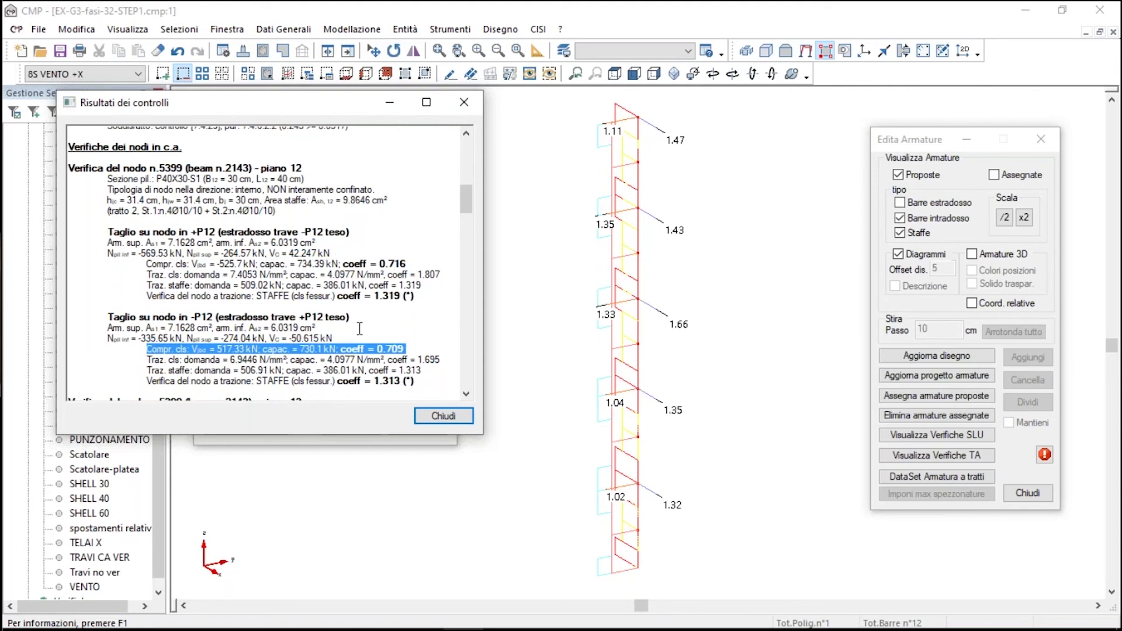
pyautogui.scroll(-1, 359, 328)
pyautogui.scroll(-1, 359, 328)
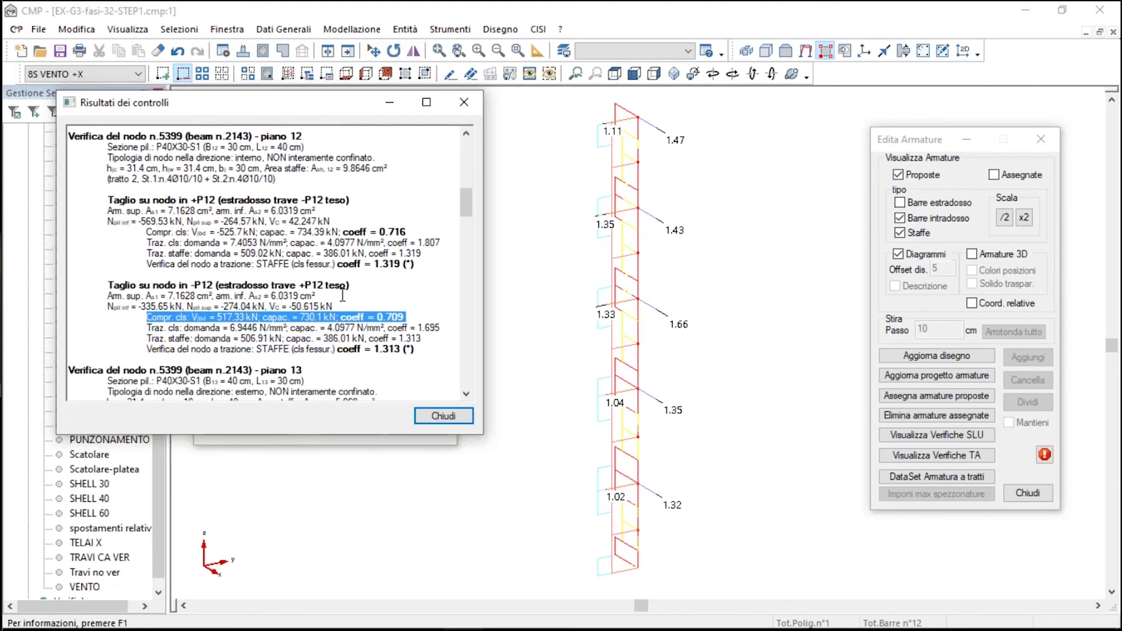
pyautogui.moveTo(422, 264); pyautogui.dragTo(143, 256)
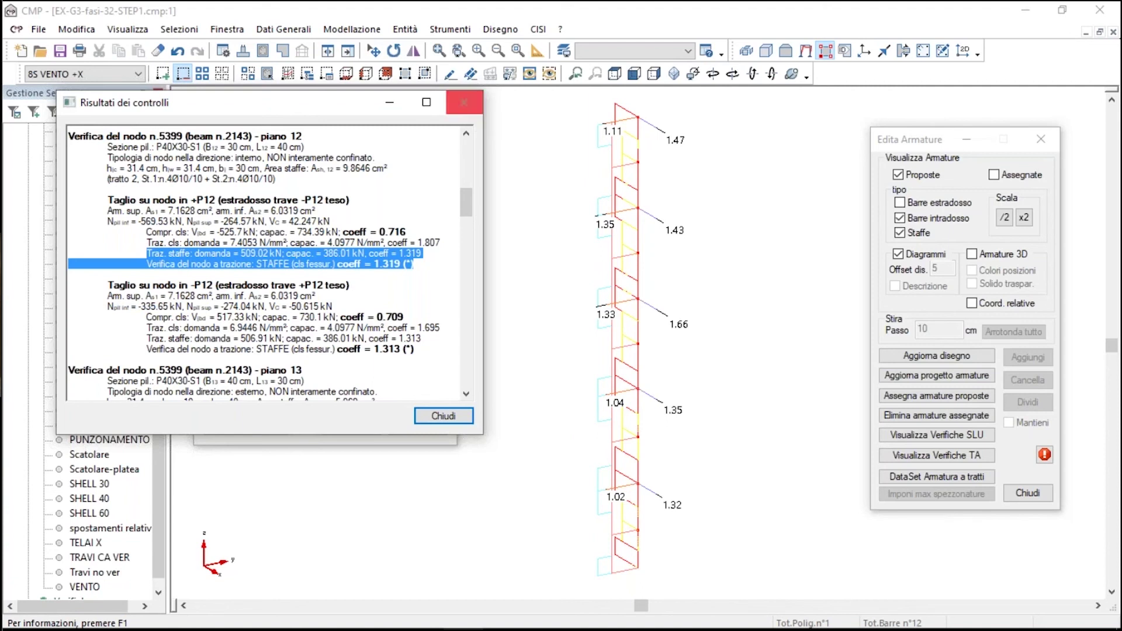
pyautogui.click(442, 417)
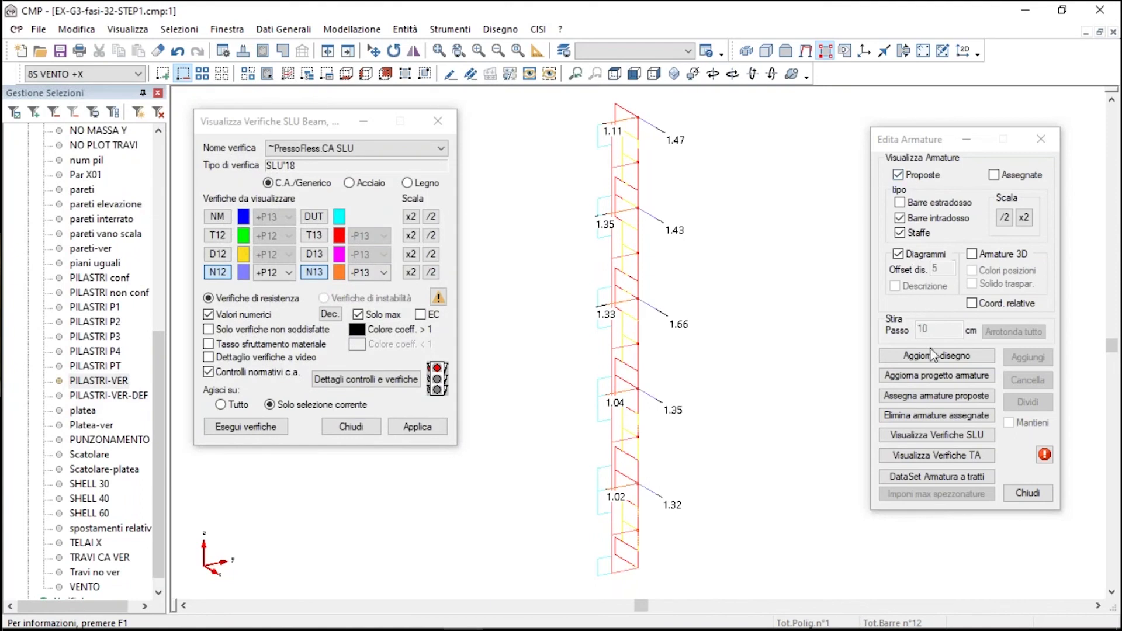
# Assign the proposed reinforcement to the columns, turn on display of the assigned reinforcement and hide the intrados bars.
pyautogui.click(929, 395)
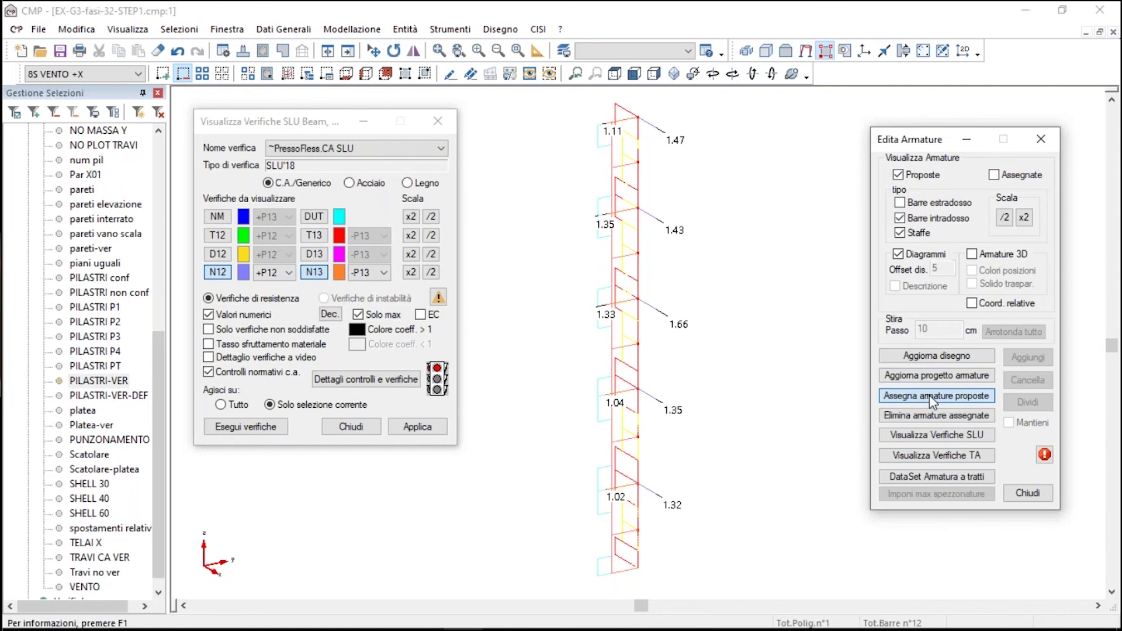
pyautogui.click(994, 175)
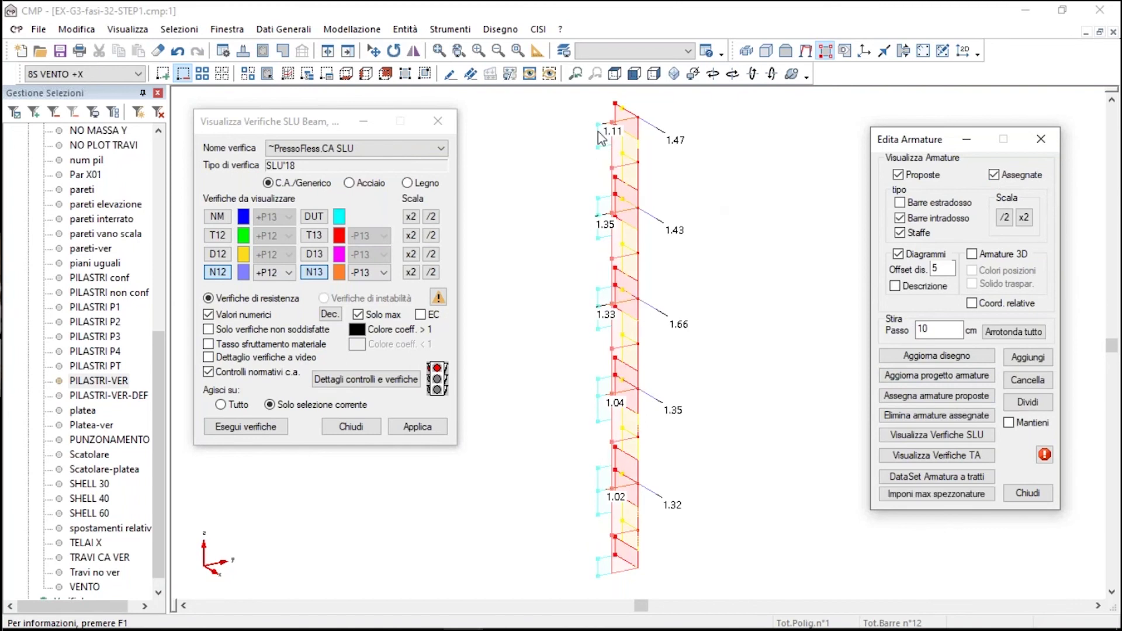
pyautogui.click(912, 218)
pyautogui.click(929, 359)
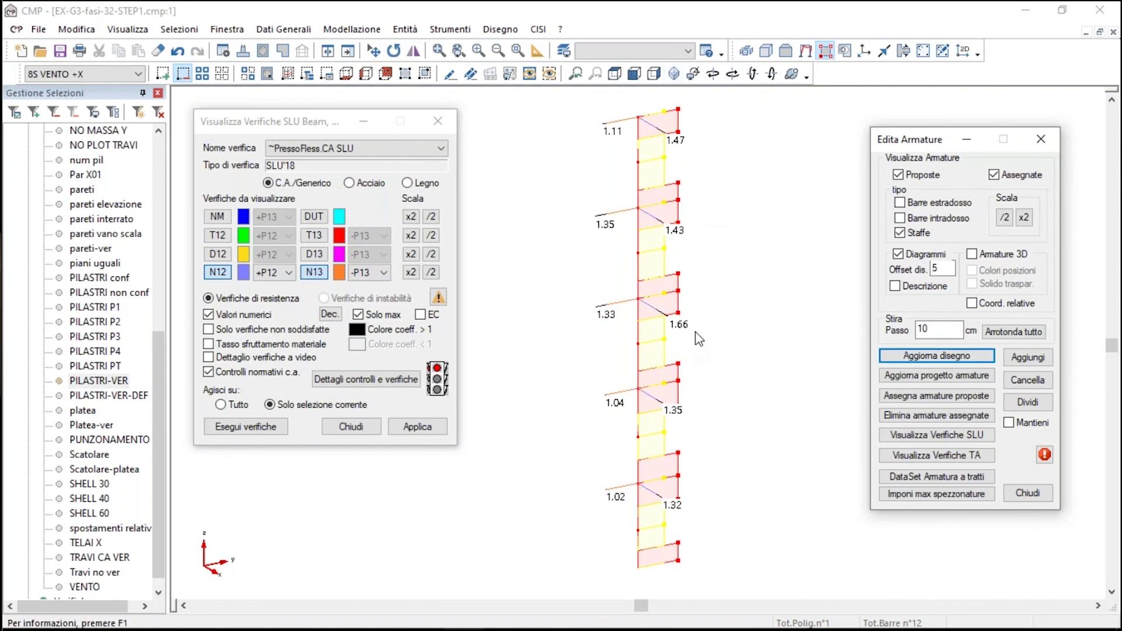
# Display the column reinforcement in 3D and minimize the SLU check window.
pyautogui.click(1001, 254)
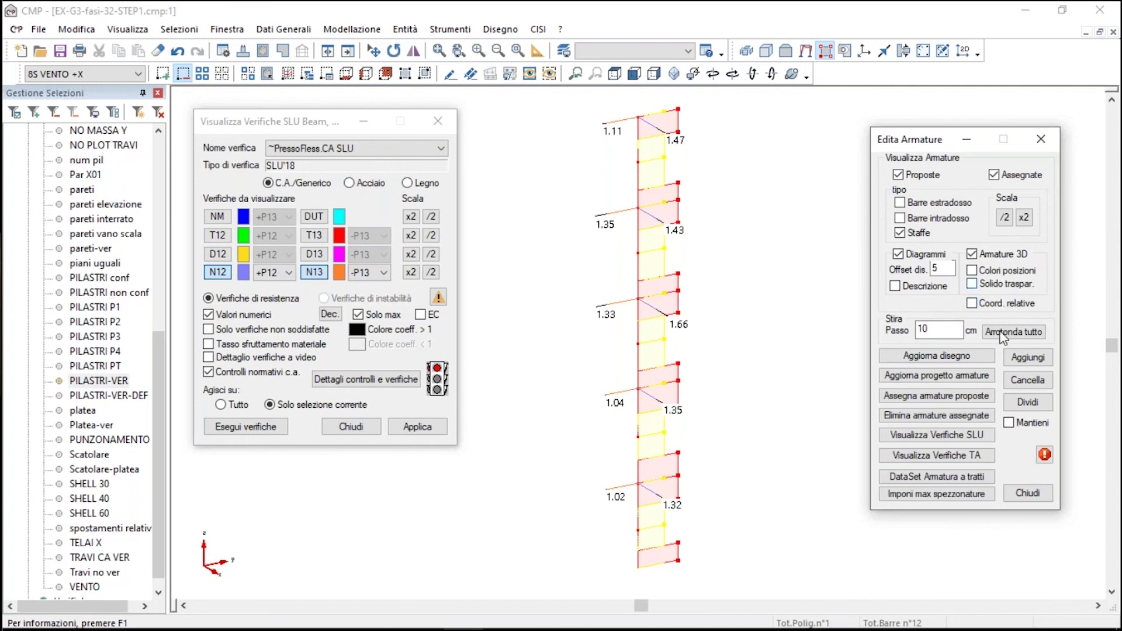
pyautogui.click(958, 356)
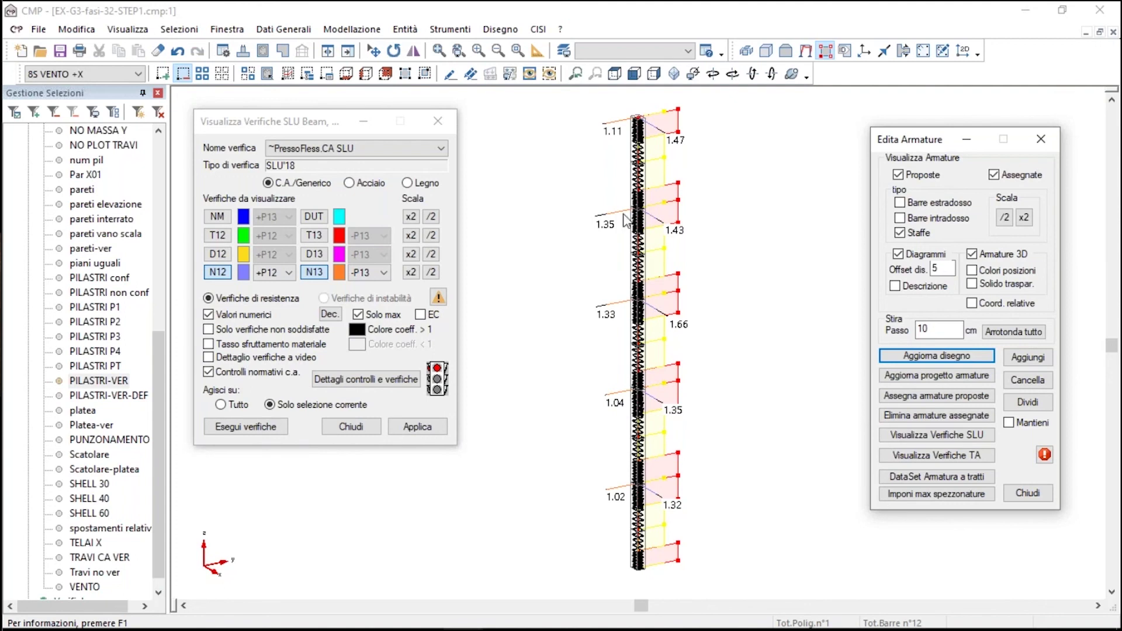
pyautogui.scroll(1, 645, 220)
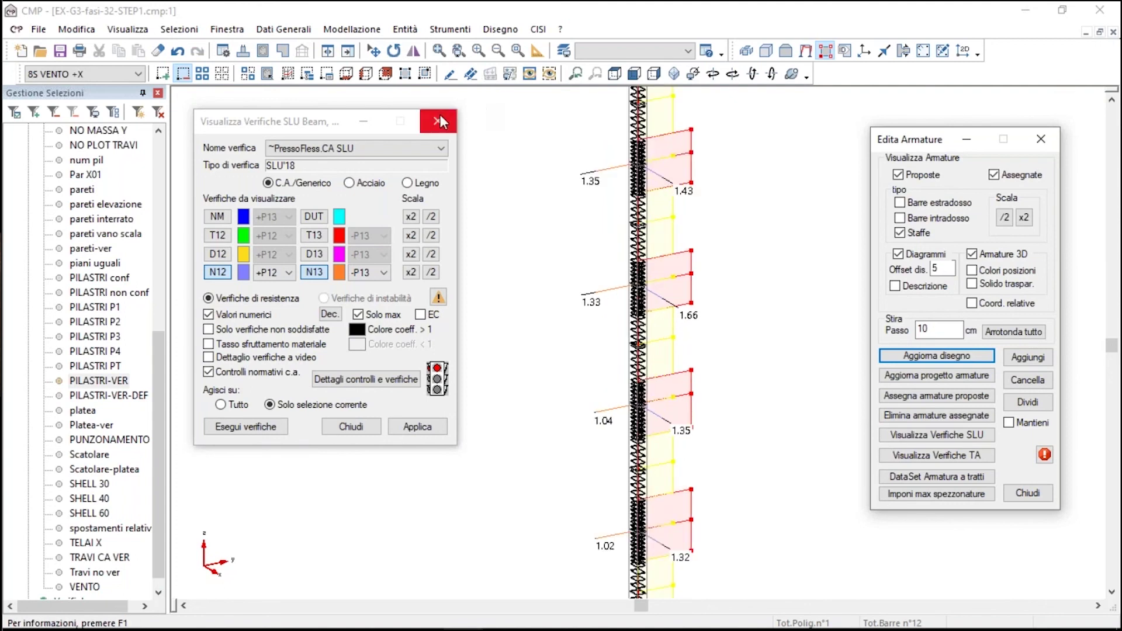
pyautogui.click(361, 124)
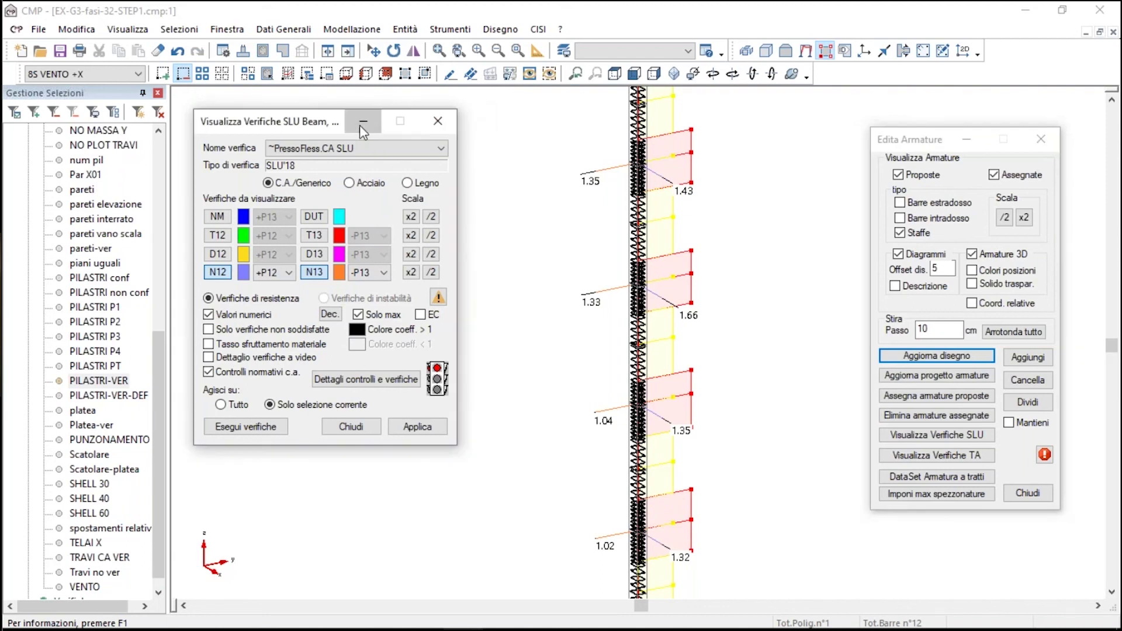
# Open the P40X30-S1 section from the column and show its reinforcement 1.
pyautogui.click(267, 73)
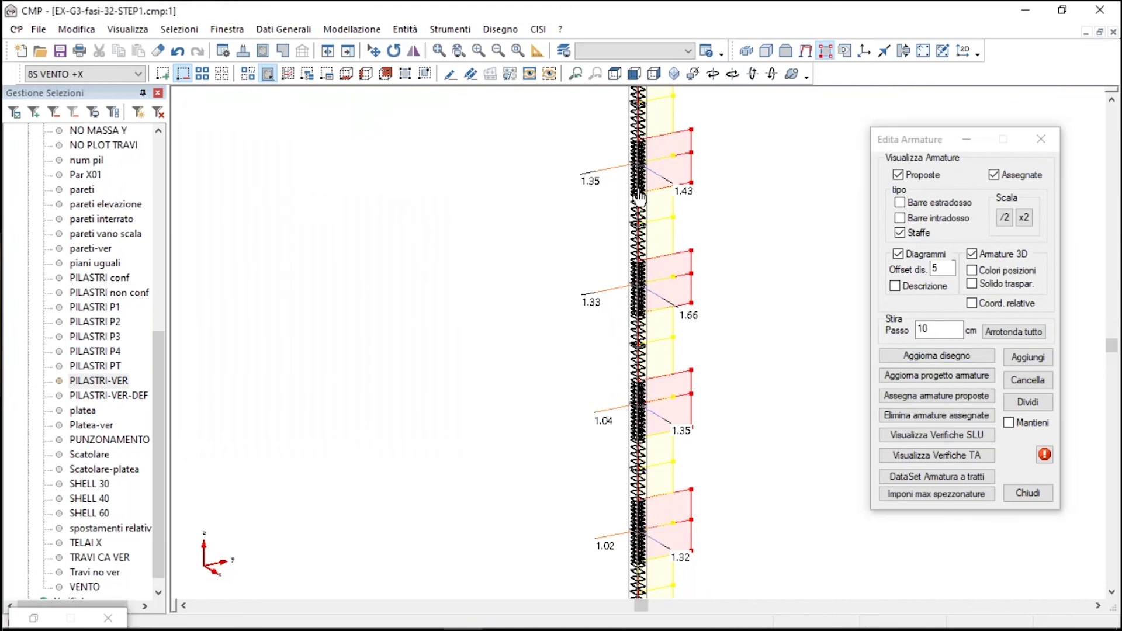
pyautogui.click(640, 198)
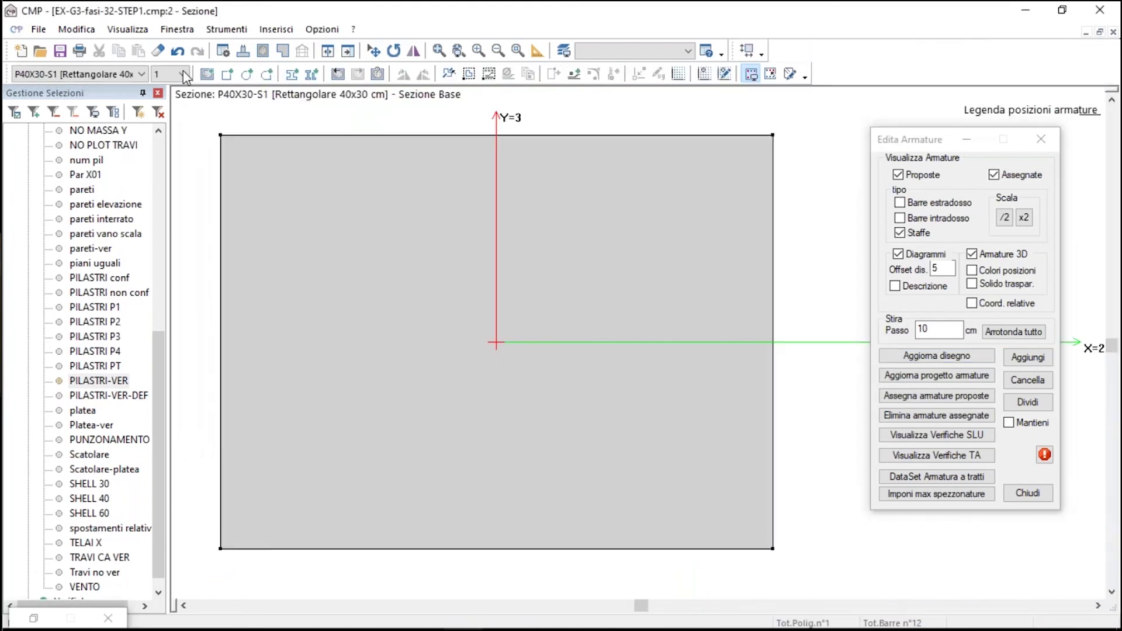
pyautogui.click(183, 72)
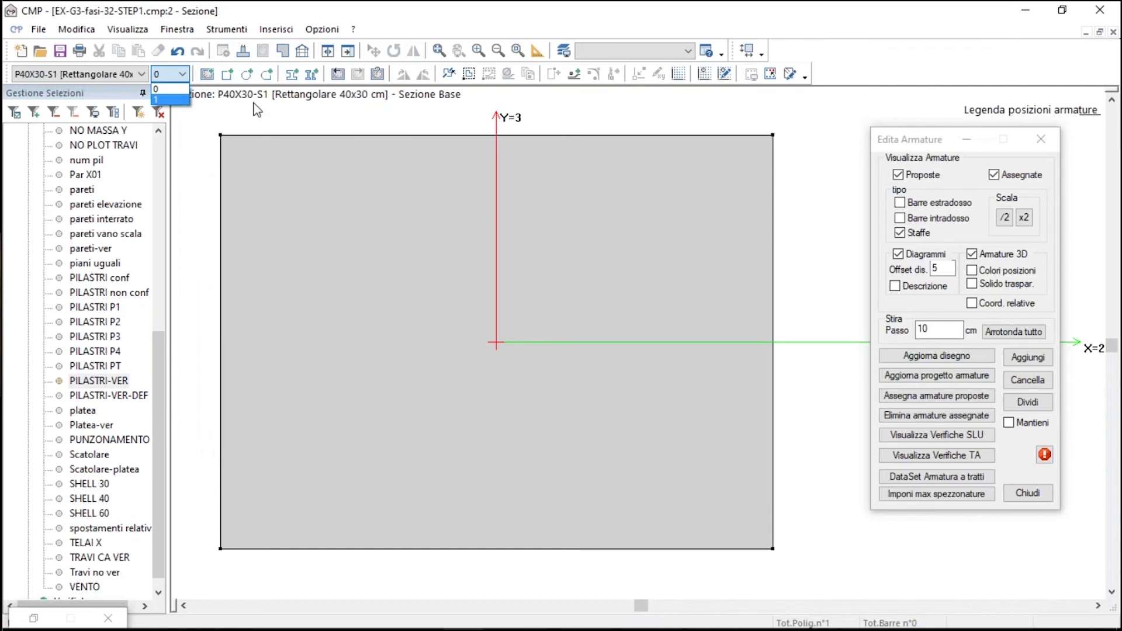
pyautogui.click(167, 99)
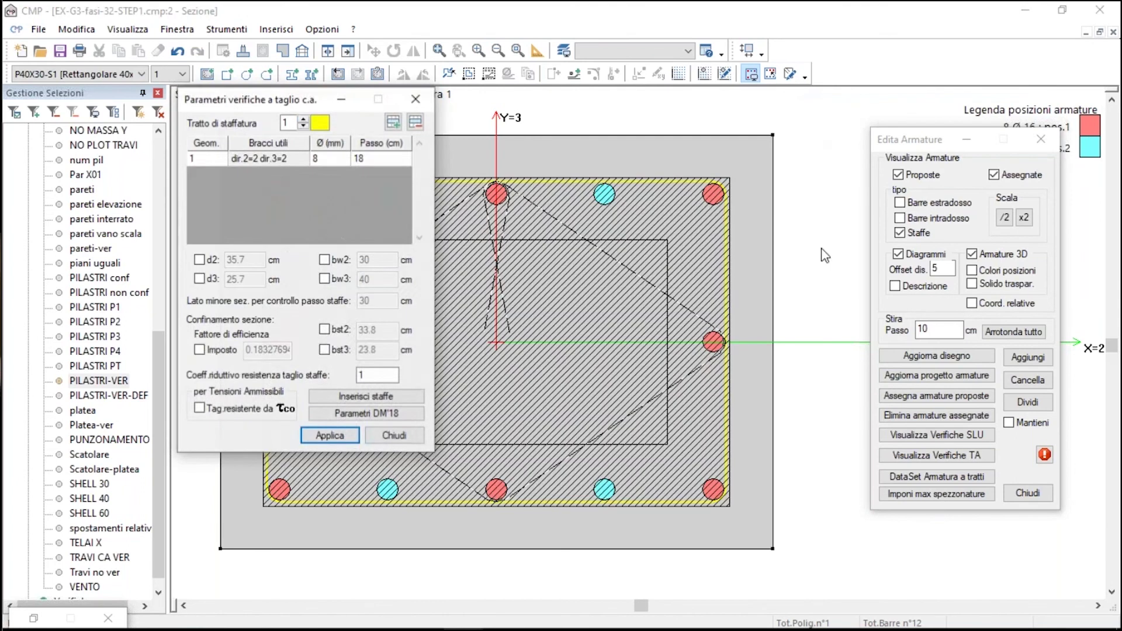
# Create a new stirrup zone number 3 after zone 2 in the section's shear check parameters.
pyautogui.click(302, 120)
pyautogui.click(302, 121)
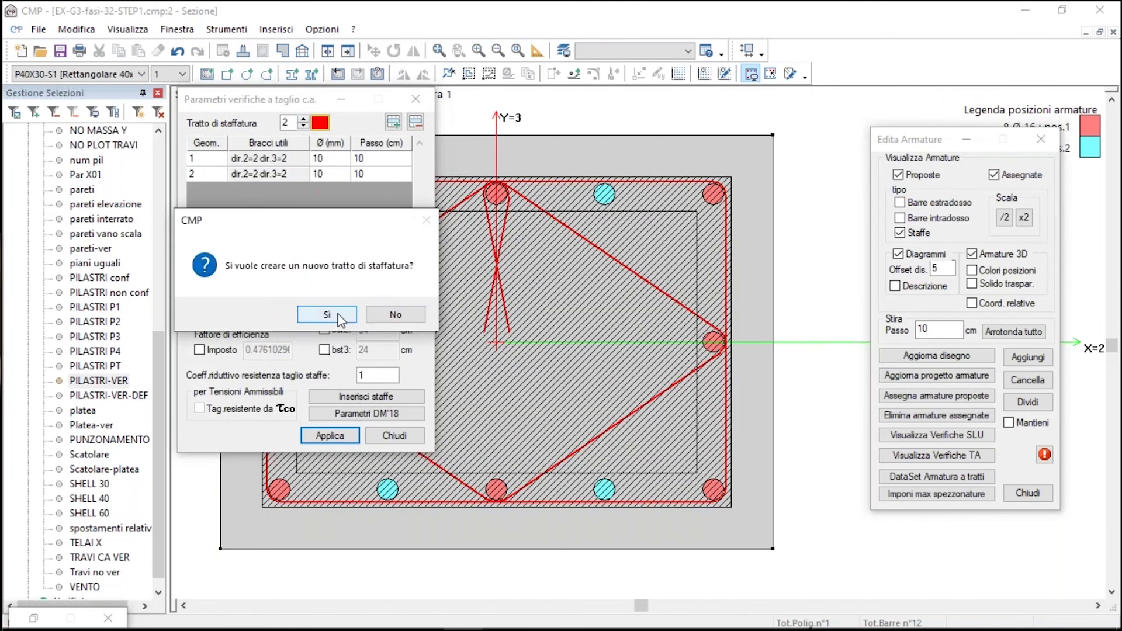
pyautogui.click(338, 316)
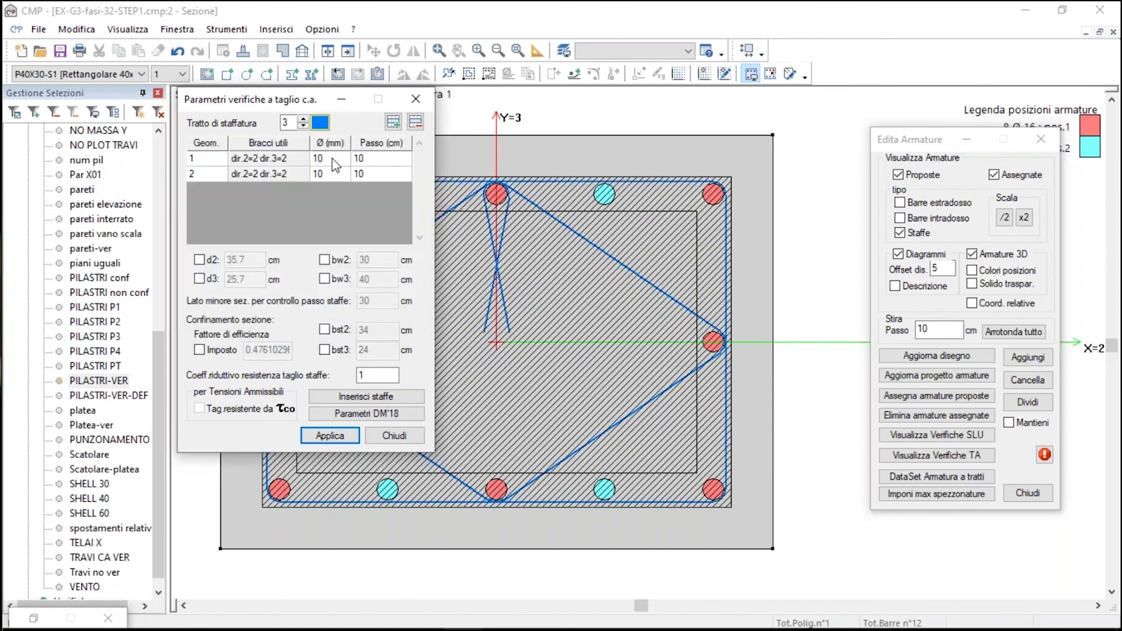
# Set the spacing of both stirrup geometries in zone 3 to 5 cm, apply it and close the shear parameters.
pyautogui.click(374, 165)
pyautogui.press('BackSpace')
pyautogui.press('BackSpace')
pyautogui.write('5')
pyautogui.press('Down')
pyautogui.write('5')
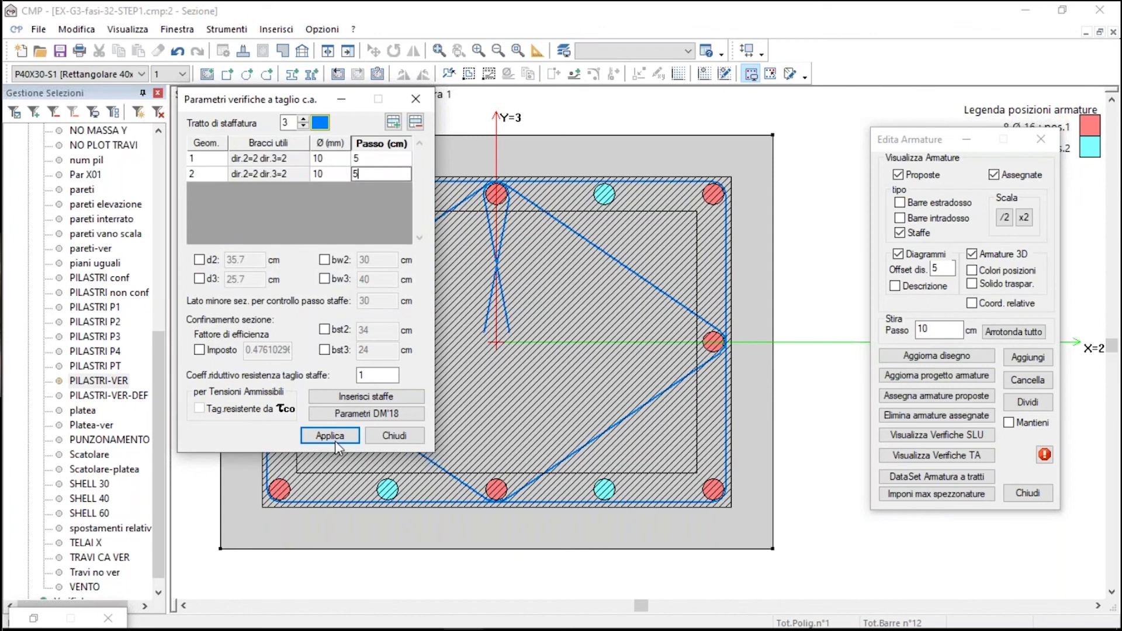
pyautogui.click(343, 440)
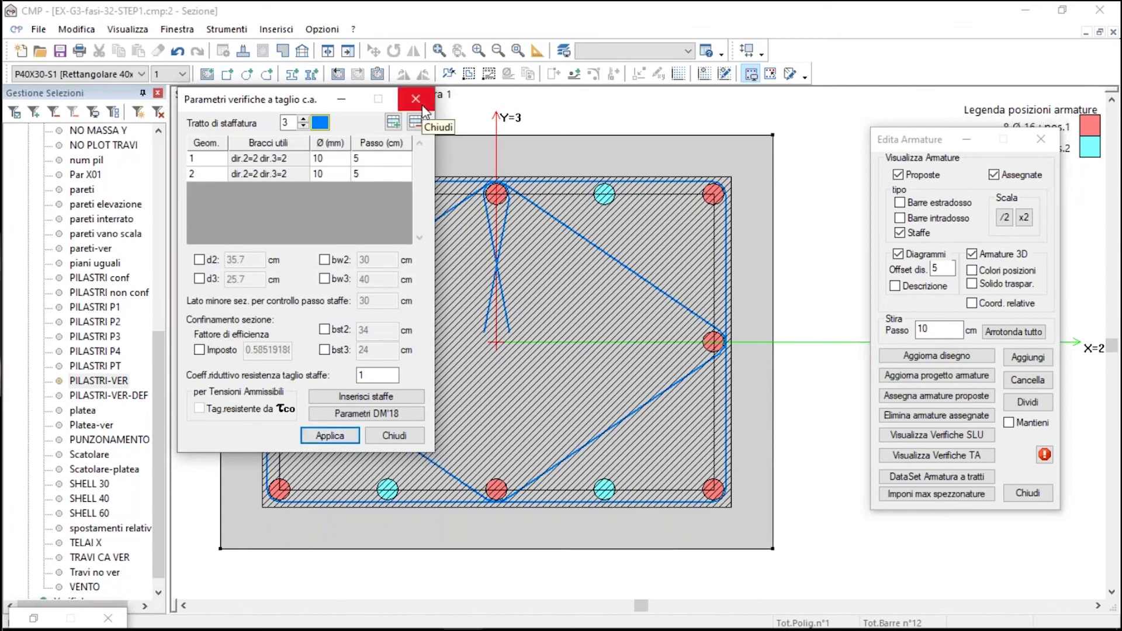
pyautogui.click(423, 106)
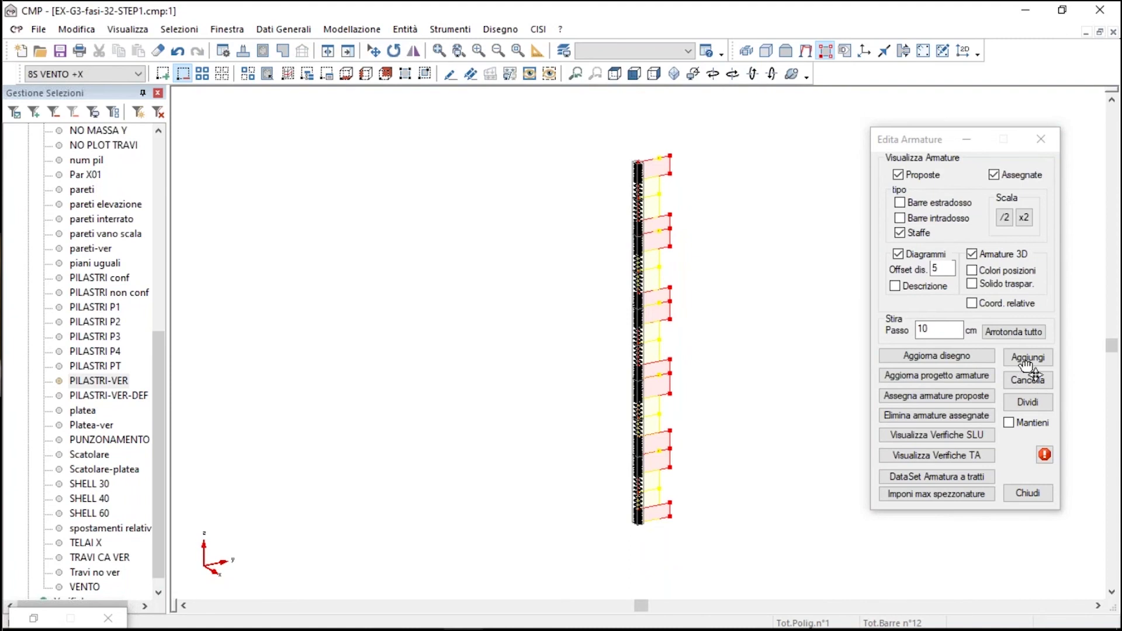
# With the Mantieni option on, add the zone 3 stirrups at the column's top node and shorten them to the node depth.
pyautogui.click(1030, 421)
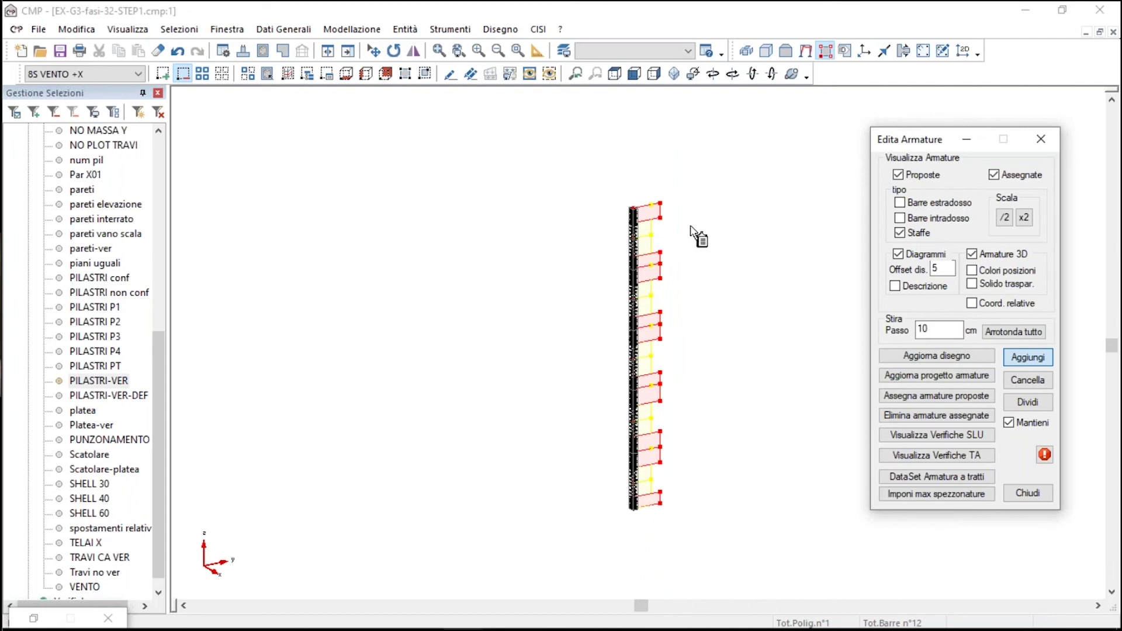
pyautogui.click(661, 218)
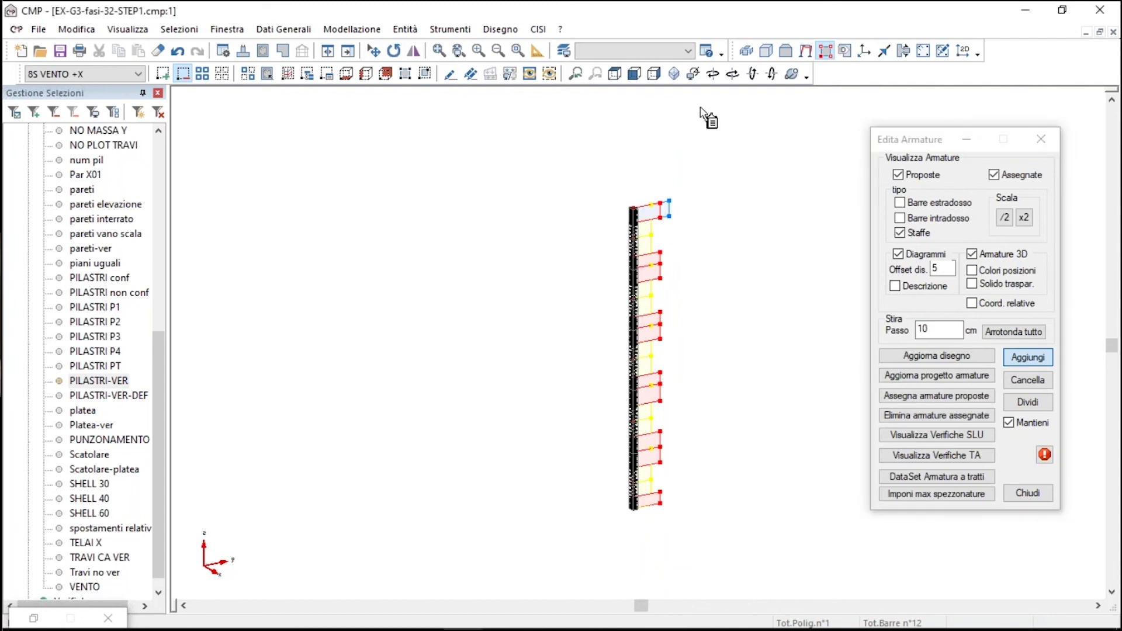
pyautogui.click(517, 50)
pyautogui.click(706, 239)
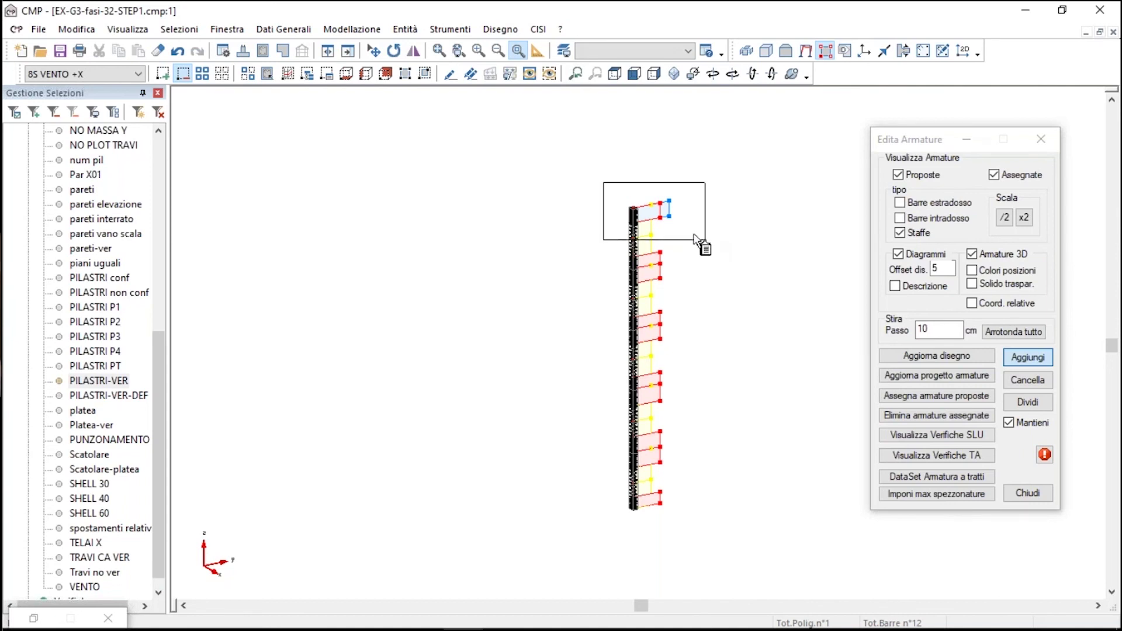
pyautogui.click(1027, 358)
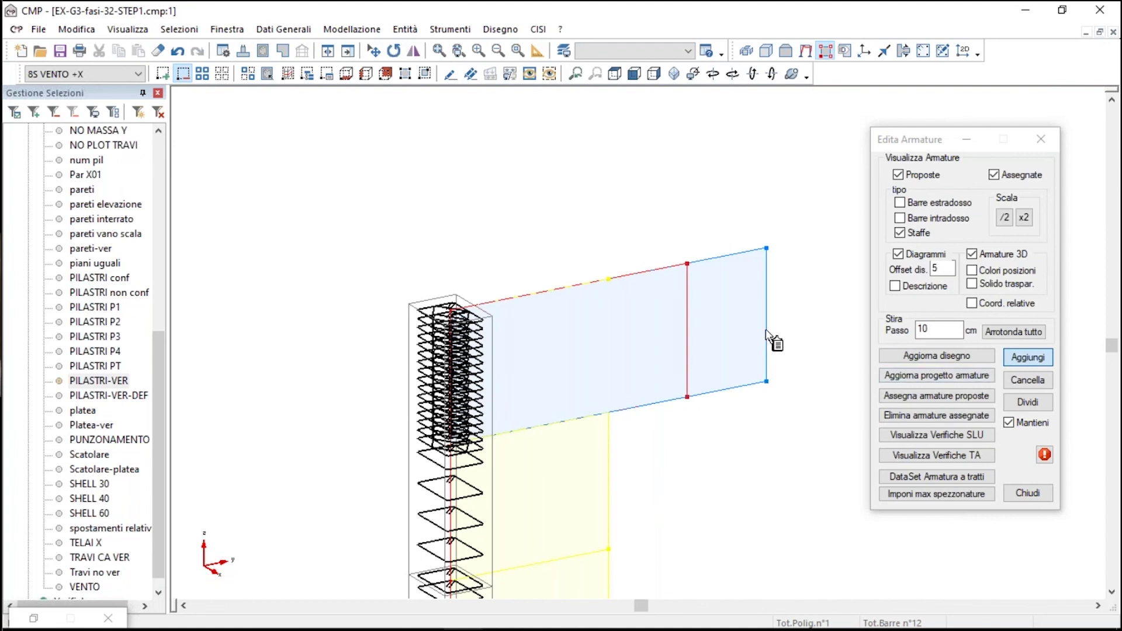
pyautogui.click(1018, 358)
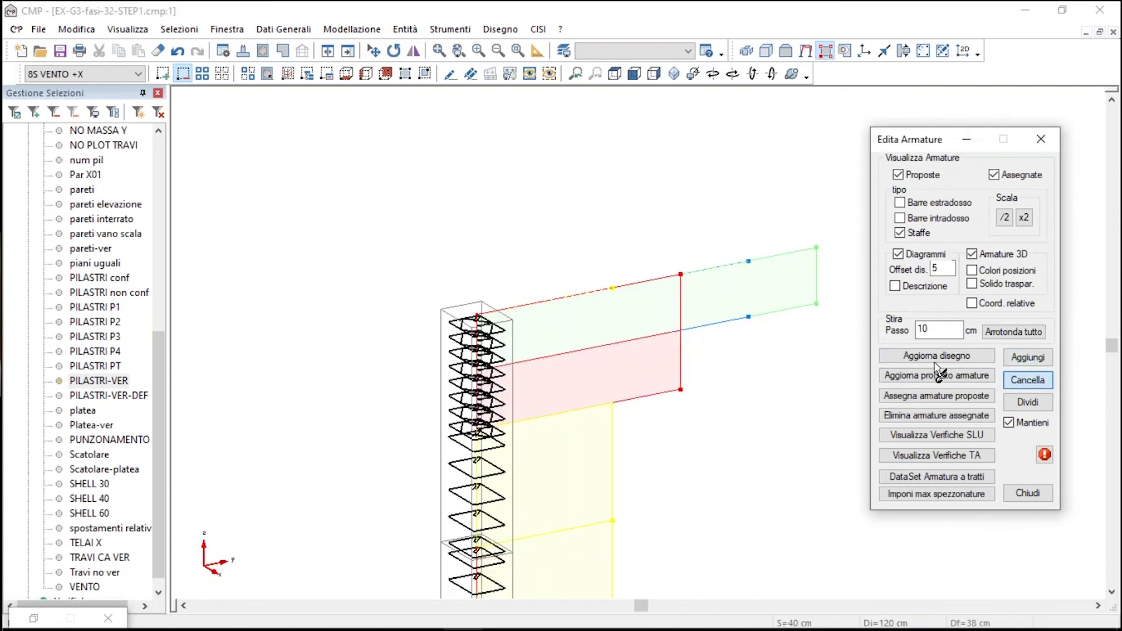
# Delete the extra green stirrup zone overlapping the column's top node and turn off the Mantieni option.
pyautogui.click(819, 313)
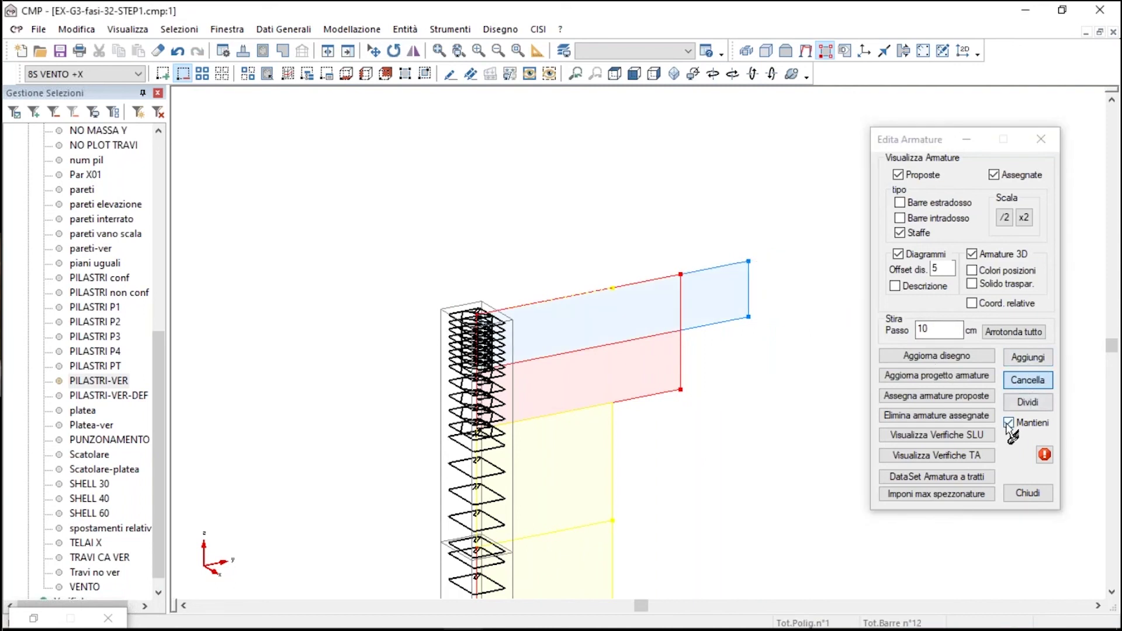
pyautogui.click(1020, 386)
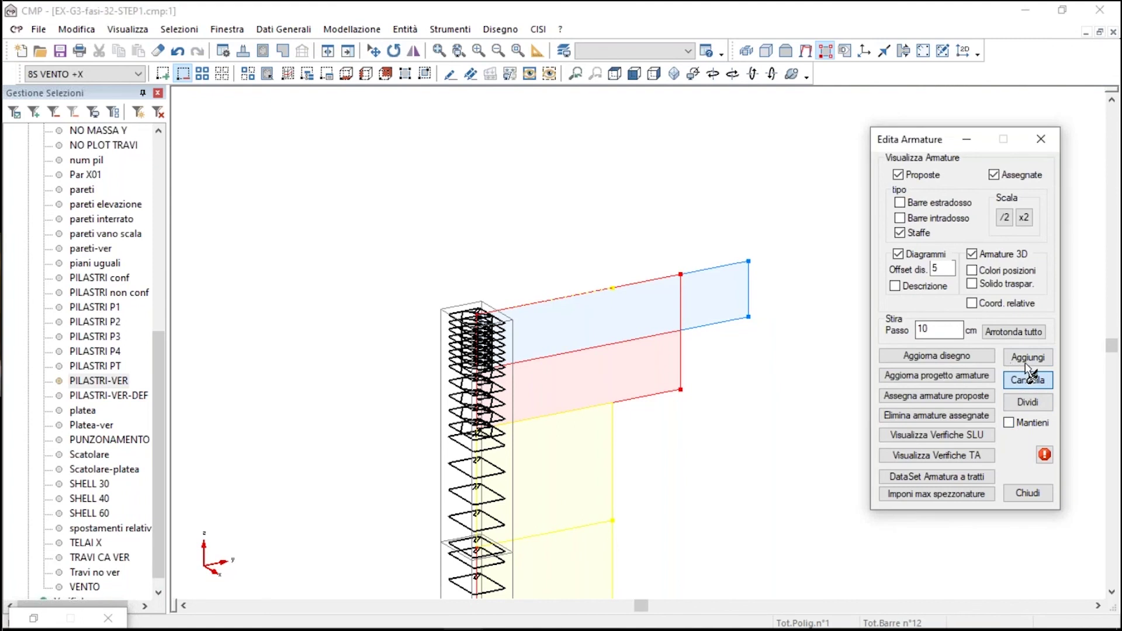
pyautogui.click(1040, 359)
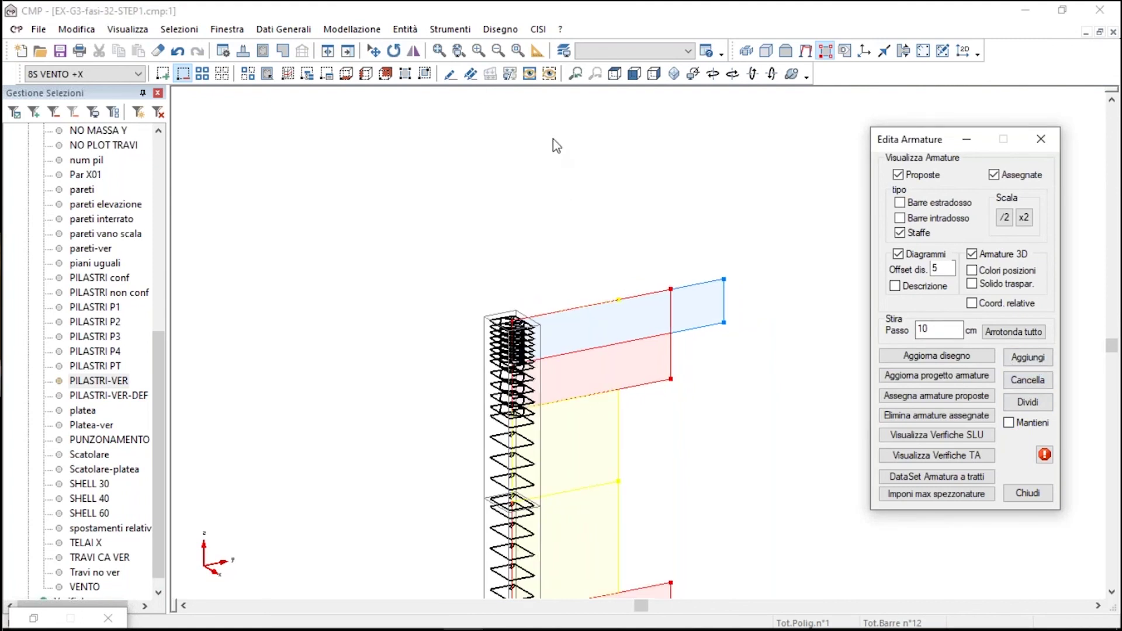
# Add the zone 3 stirrups at the second node from the column top and shorten them to the node depth.
pyautogui.click(725, 393)
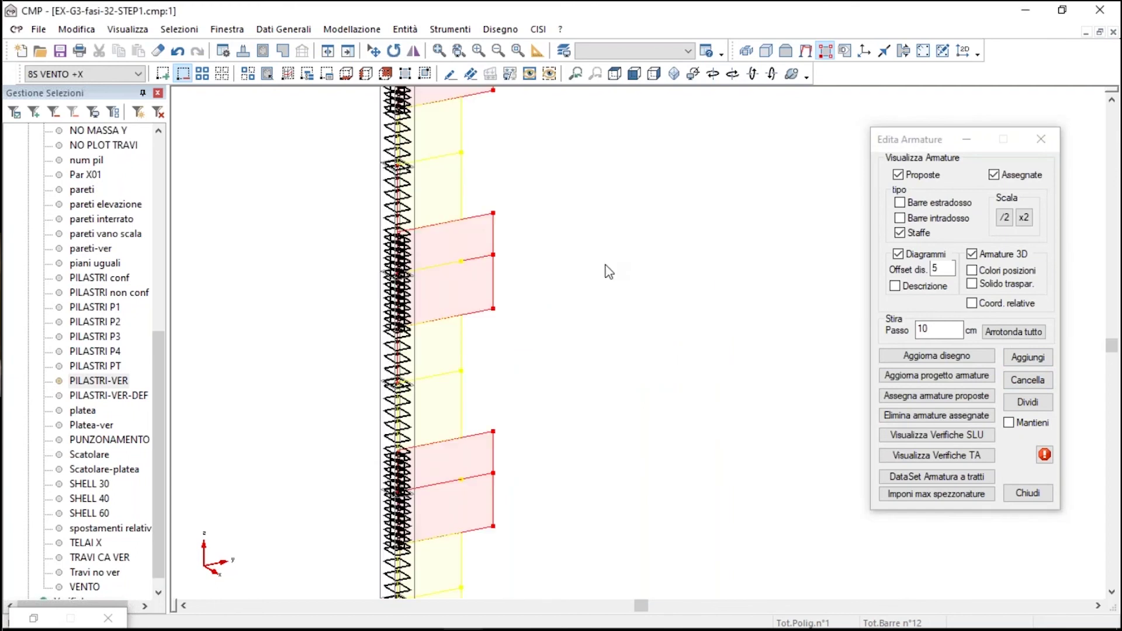
pyautogui.click(1024, 362)
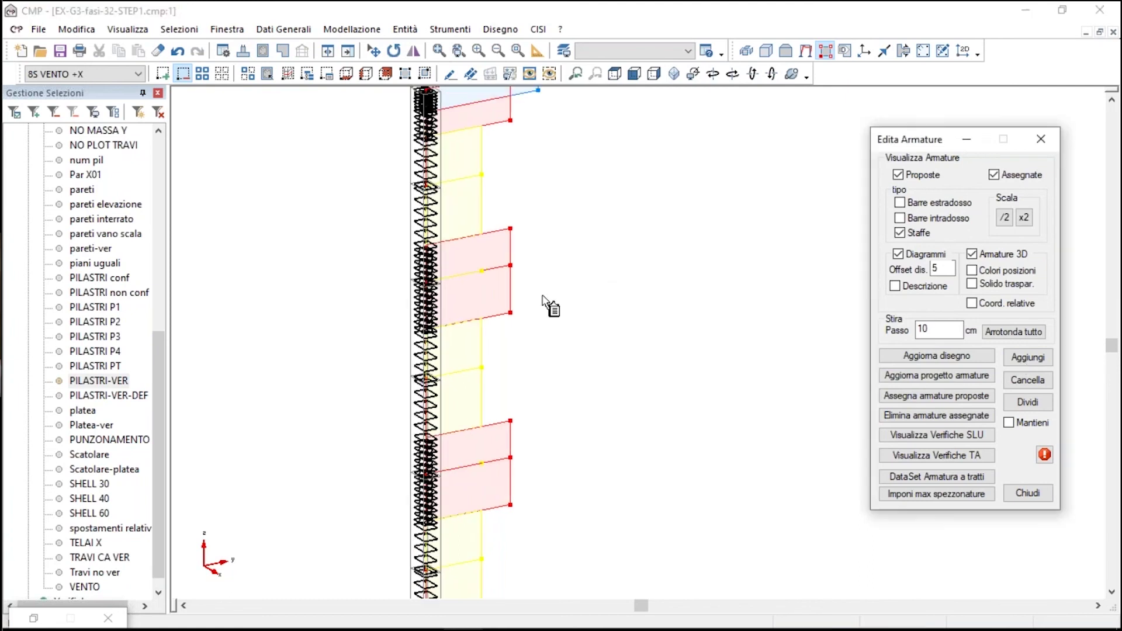
pyautogui.click(524, 506)
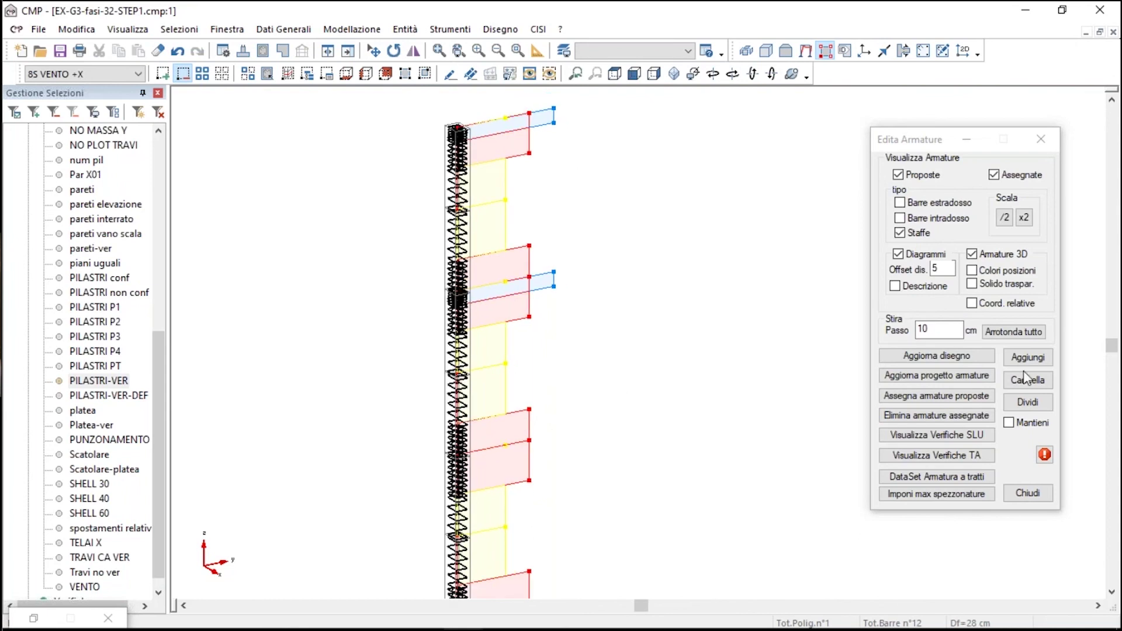
# Add the zone 3 stirrups at the third node from the column top and shorten the zone to the node depth.
pyautogui.click(551, 479)
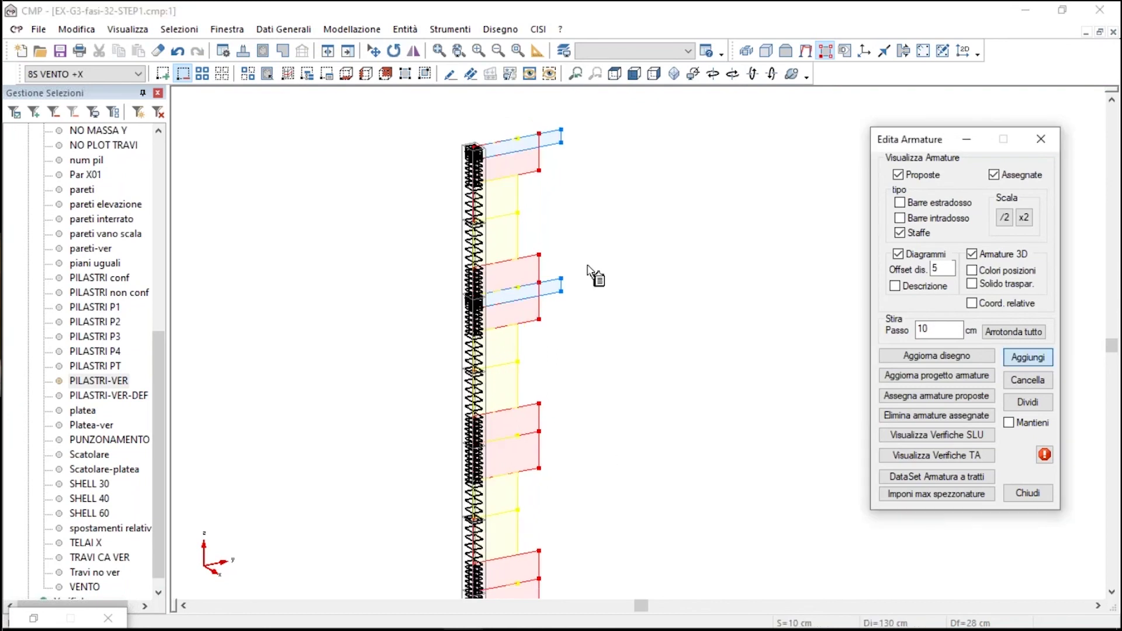
pyautogui.click(534, 475)
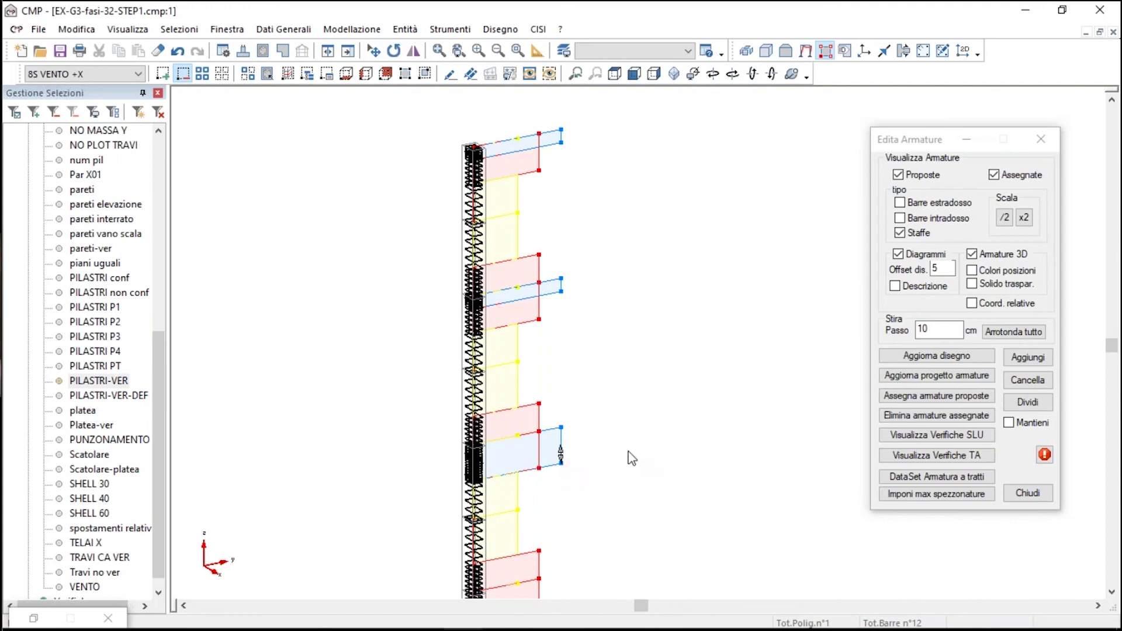
pyautogui.moveTo(560, 454); pyautogui.dragTo(561, 433)
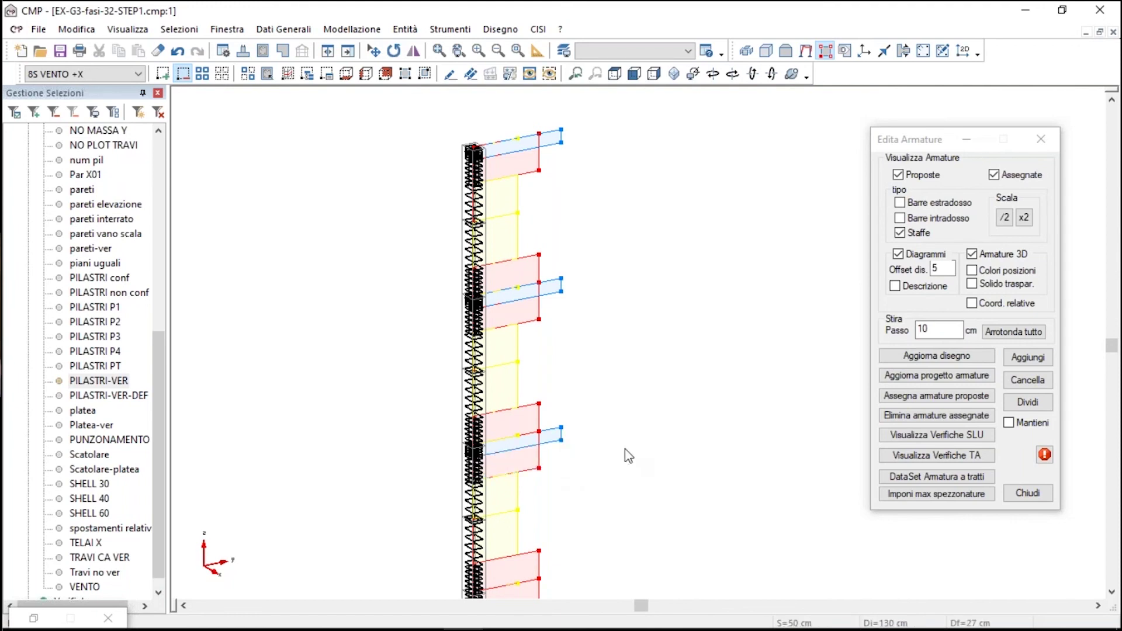
pyautogui.scroll(-1, 628, 256)
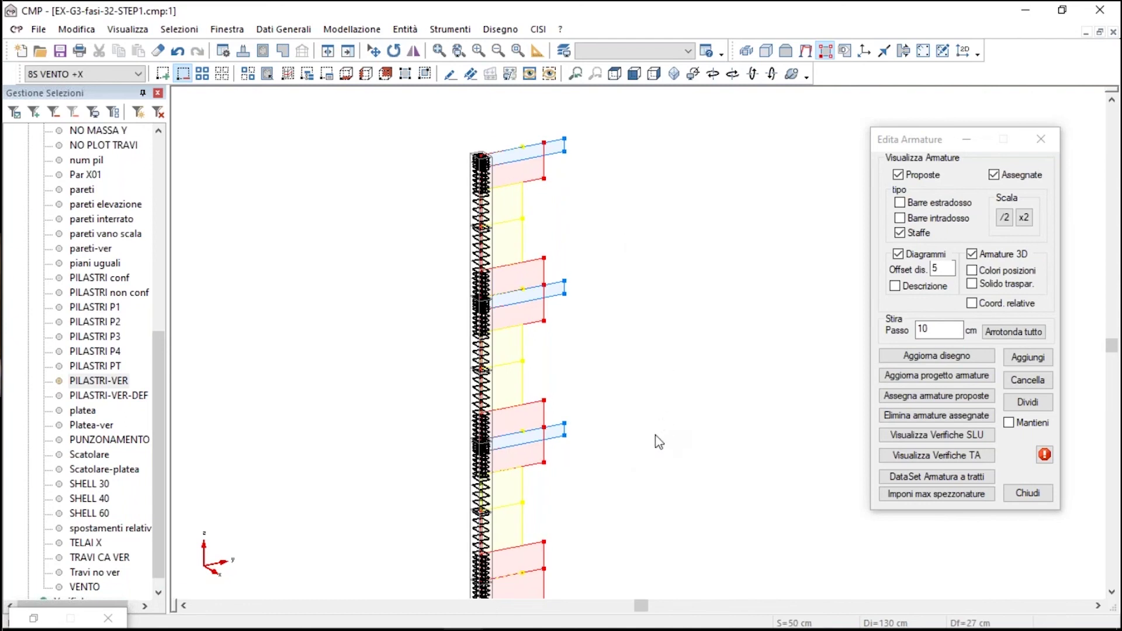
pyautogui.scroll(-1, 655, 442)
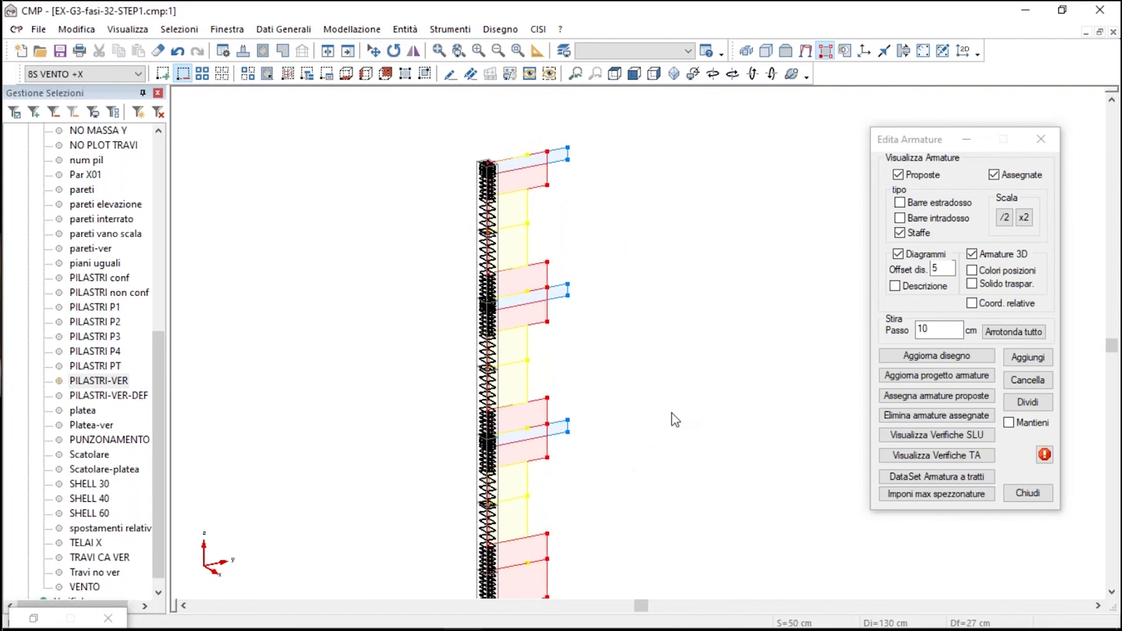
pyautogui.moveTo(612, 386); pyautogui.dragTo(629, 432)
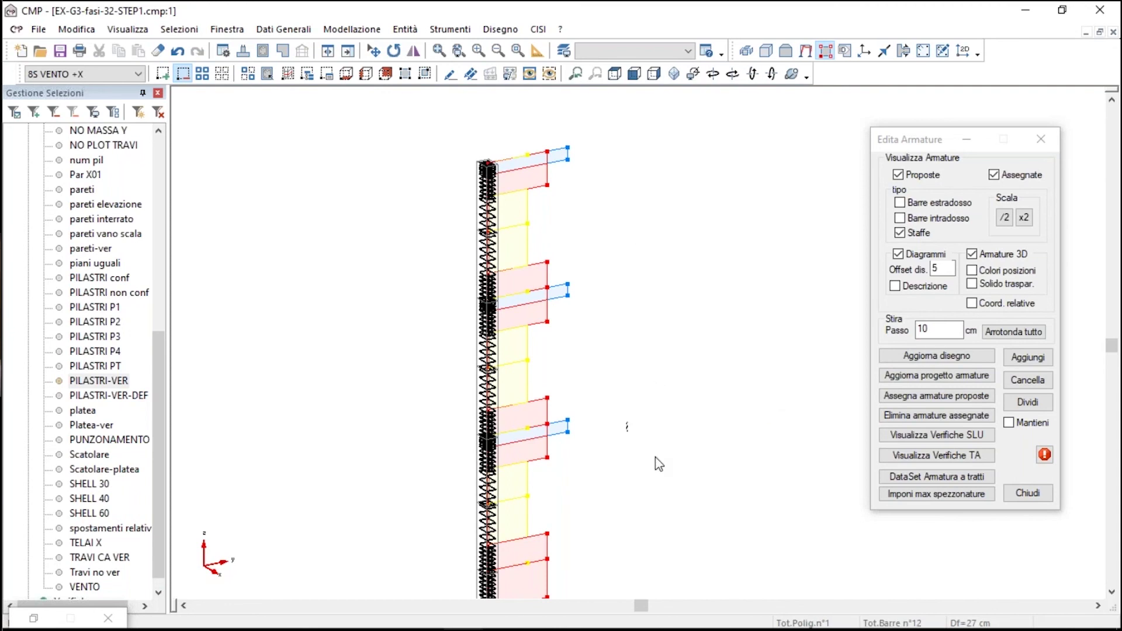
pyautogui.scroll(-1, 660, 453)
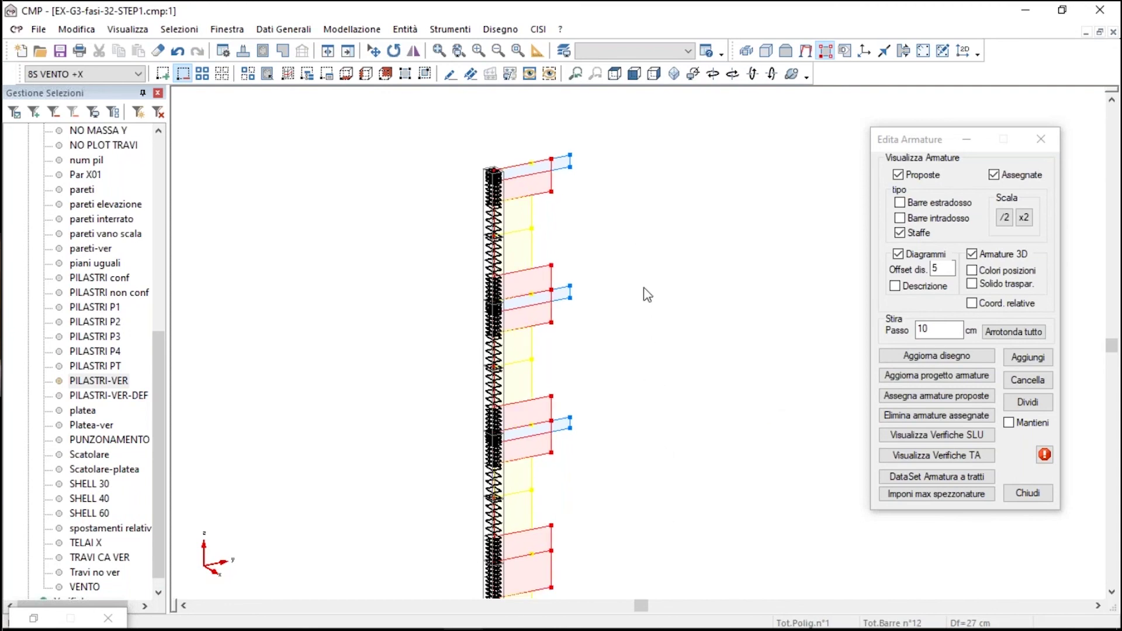
pyautogui.scroll(-1, 642, 243)
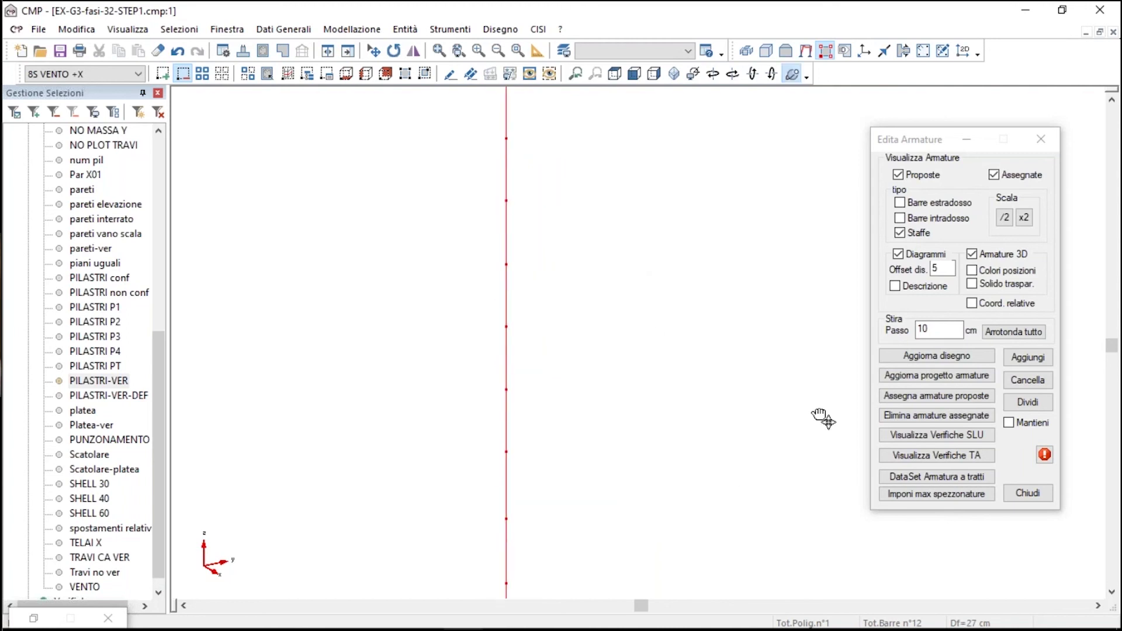
# Add the zone 3 stirrups at the second beam-column node up from the column base.
pyautogui.click(1029, 356)
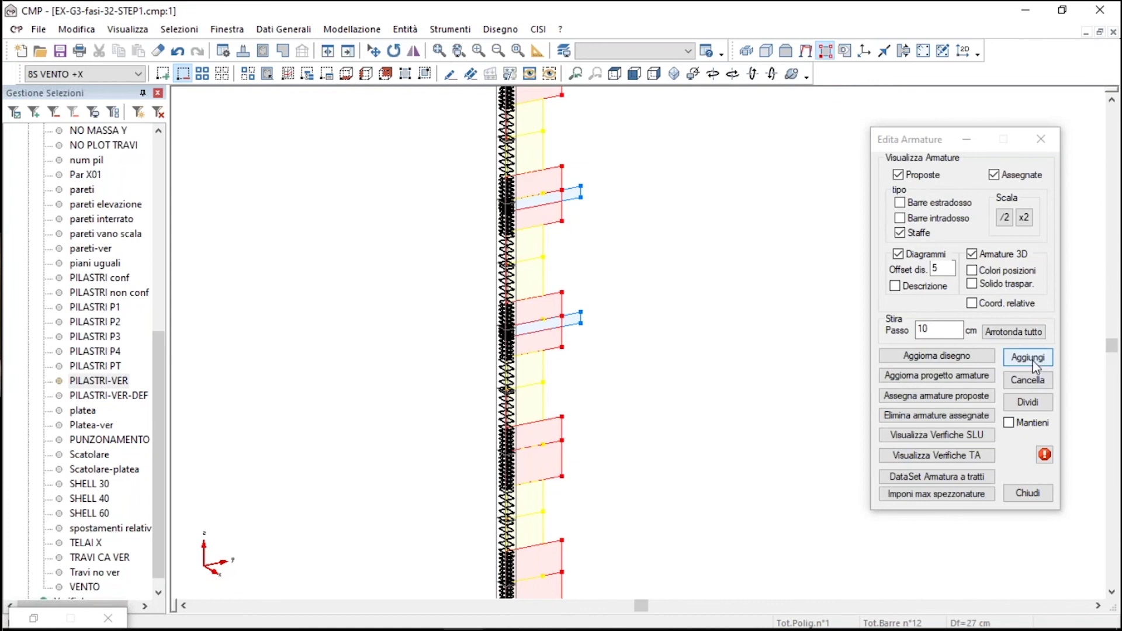
pyautogui.click(1035, 364)
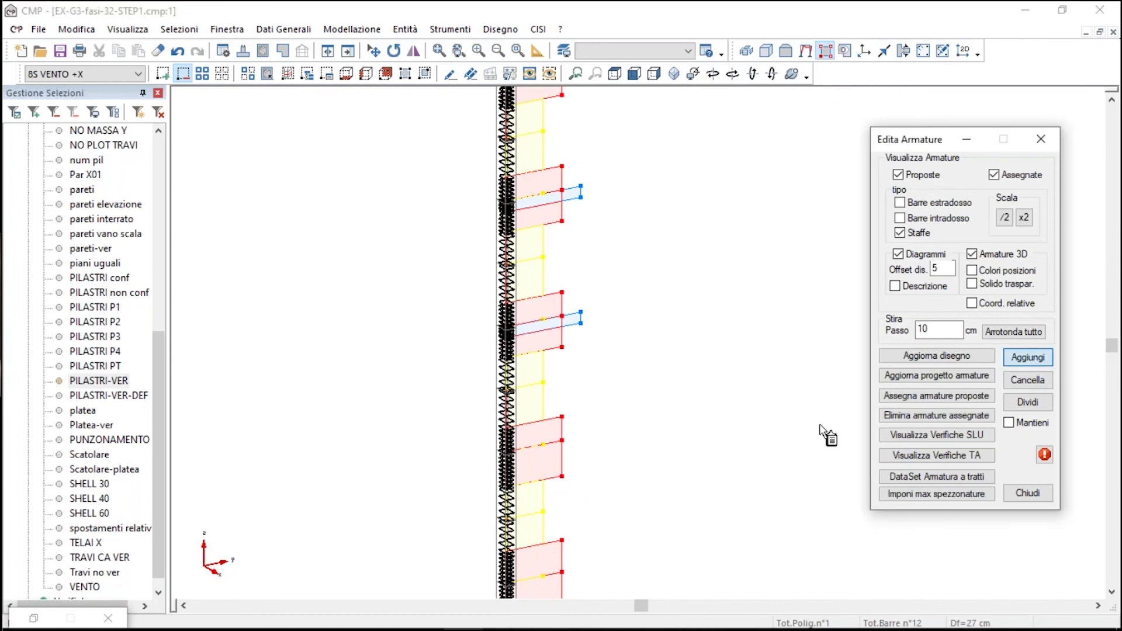
pyautogui.click(1043, 359)
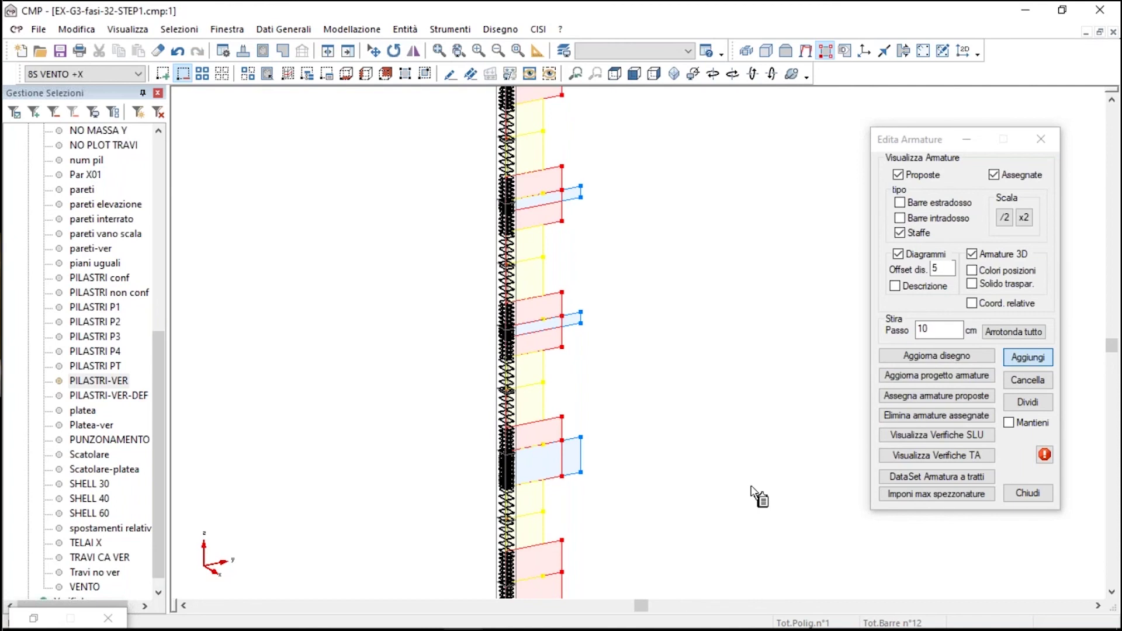
pyautogui.press('Escape')
pyautogui.click(658, 345)
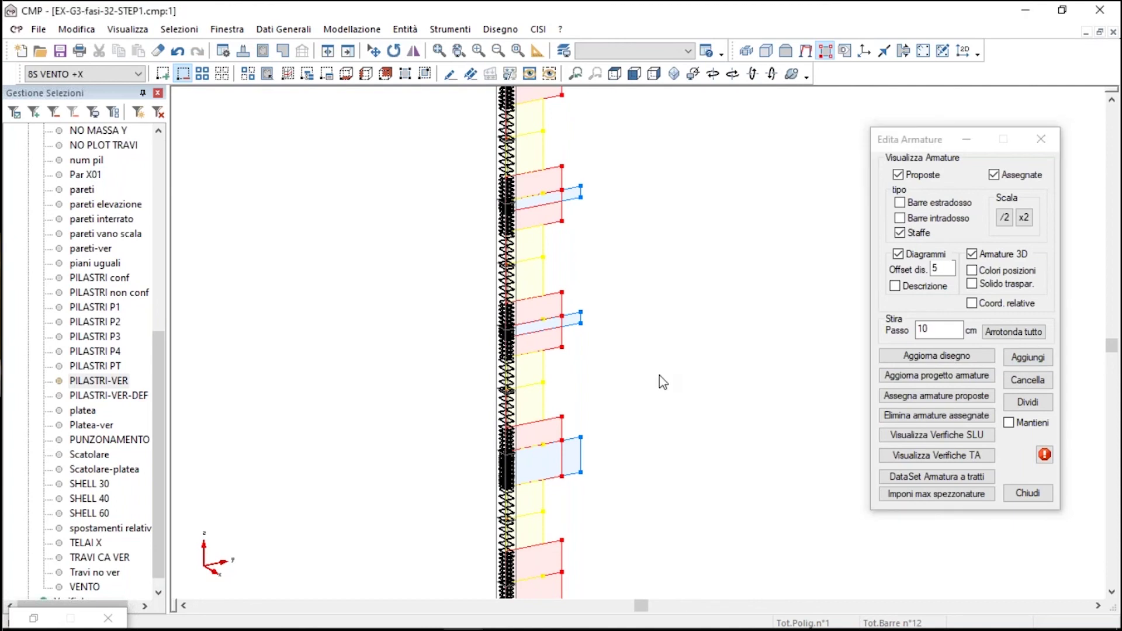
# Add the zone 3 stirrups at the lowest beam-column node and shorten the two lowest new zones to the node depth.
pyautogui.scroll(-1, 682, 513)
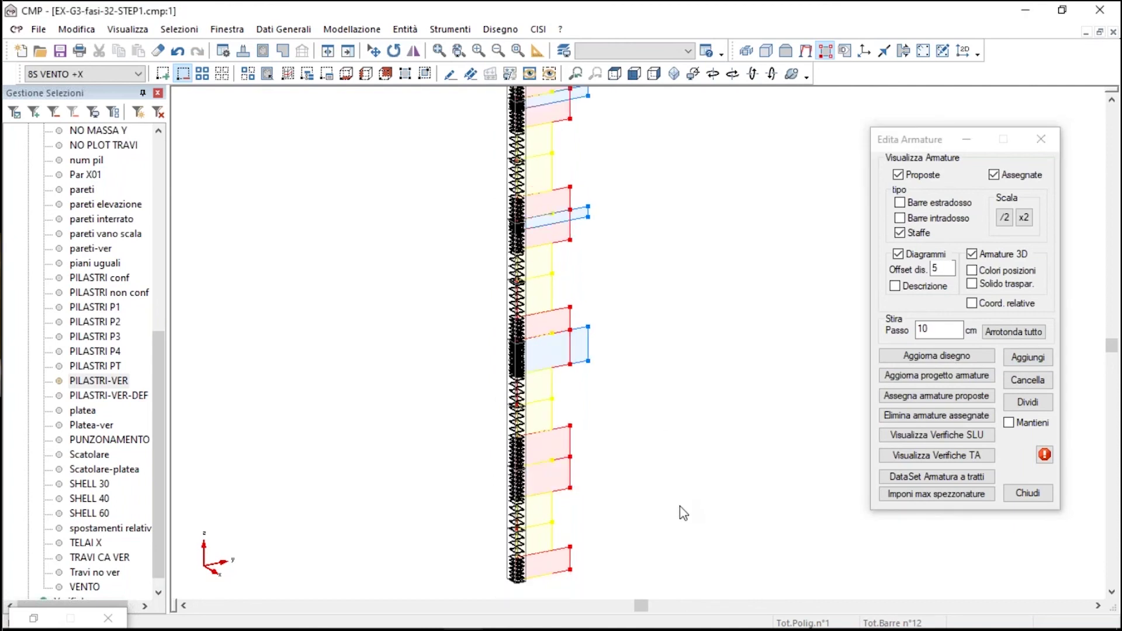
pyautogui.scroll(-1, 681, 508)
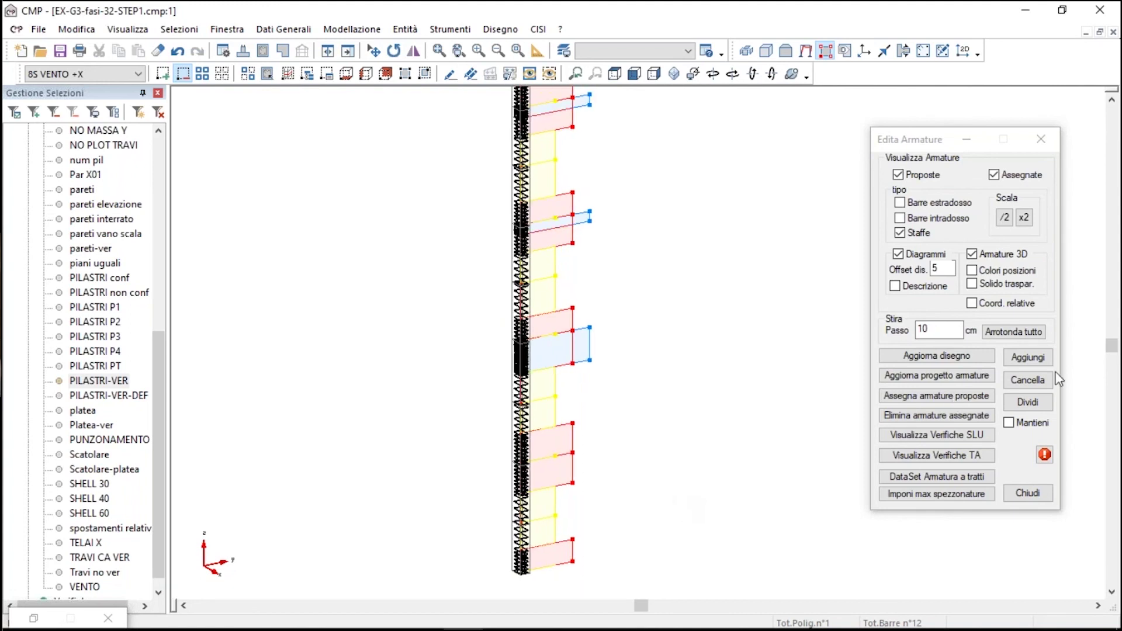
pyautogui.click(576, 487)
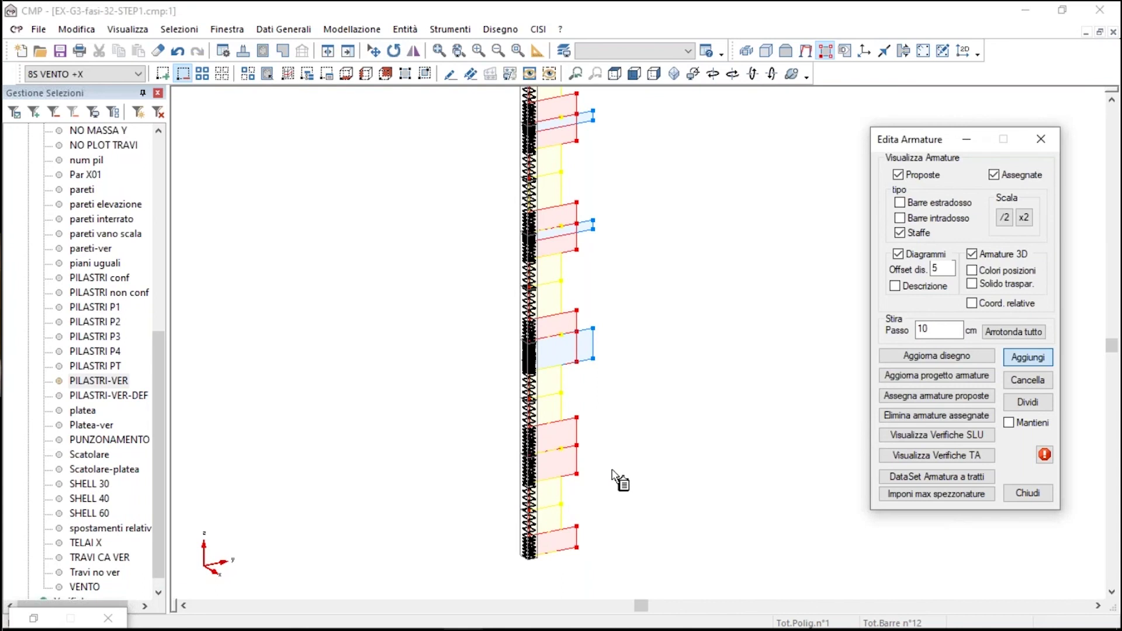
pyautogui.click(617, 475)
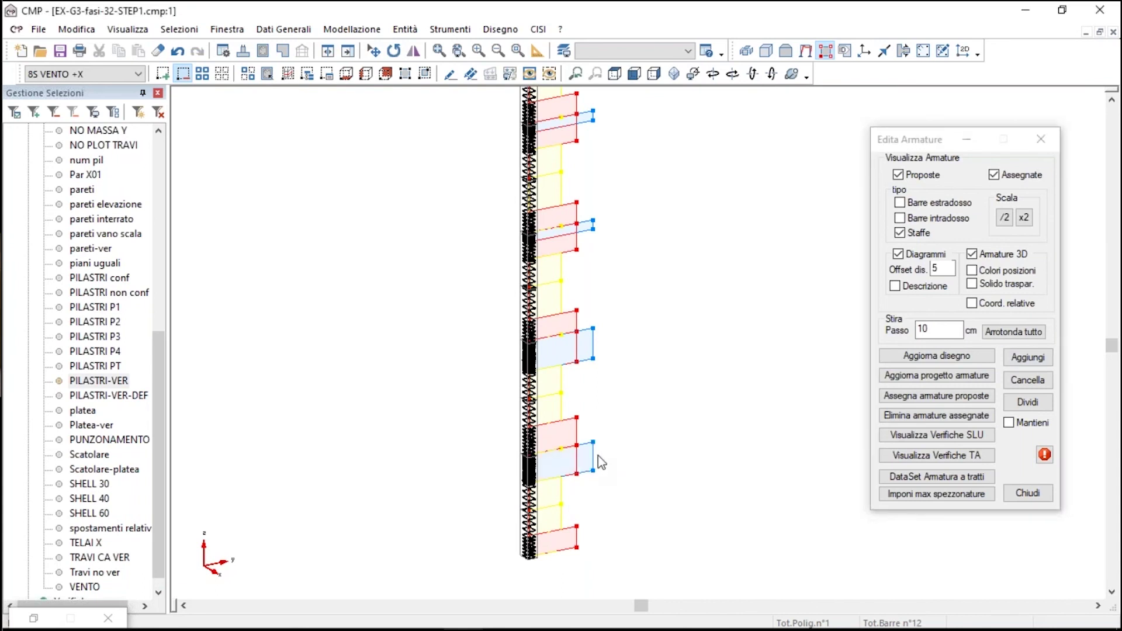
pyautogui.click(594, 471)
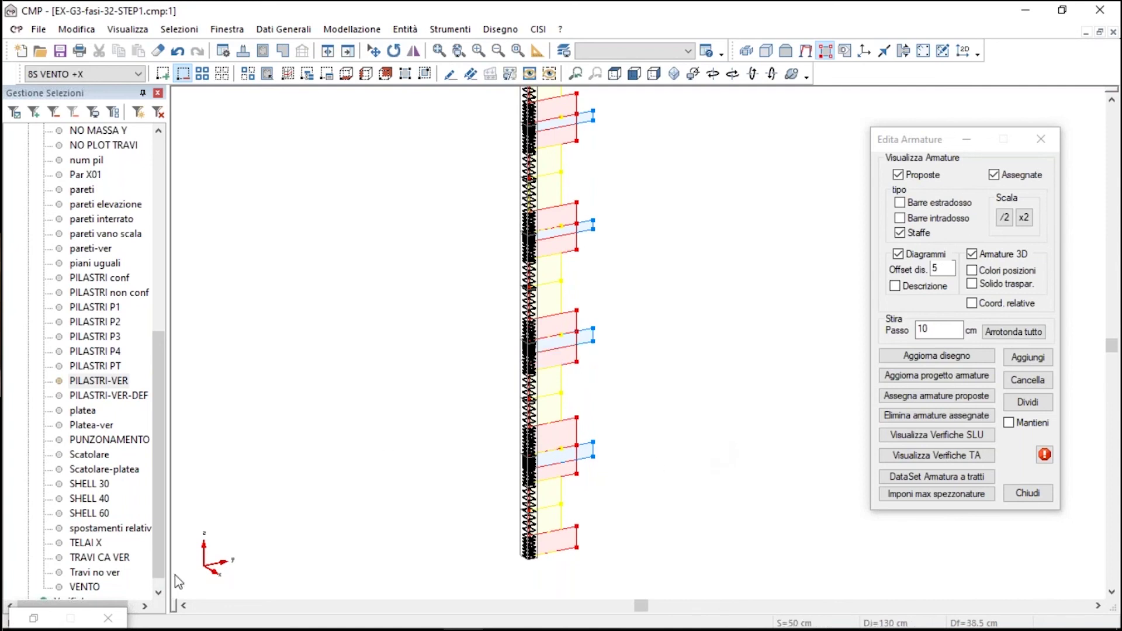
# Rerun the PressoFless.CA SLU checks on the current selection, display the N12 and N13 node ratios, and close the checks window.
pyautogui.click(34, 619)
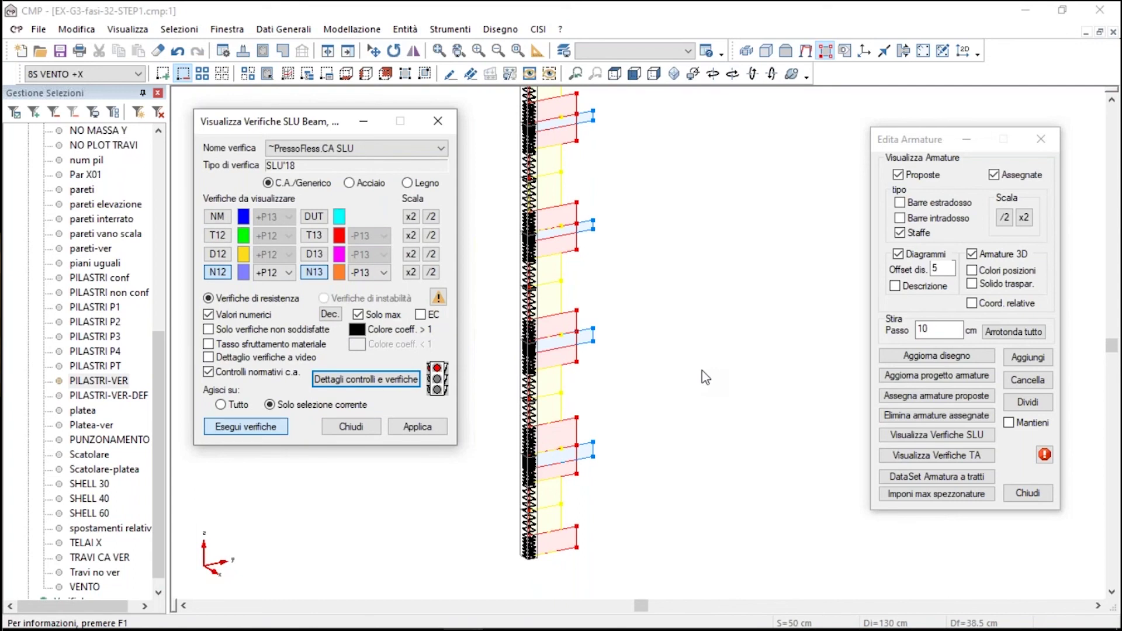
pyautogui.click(418, 427)
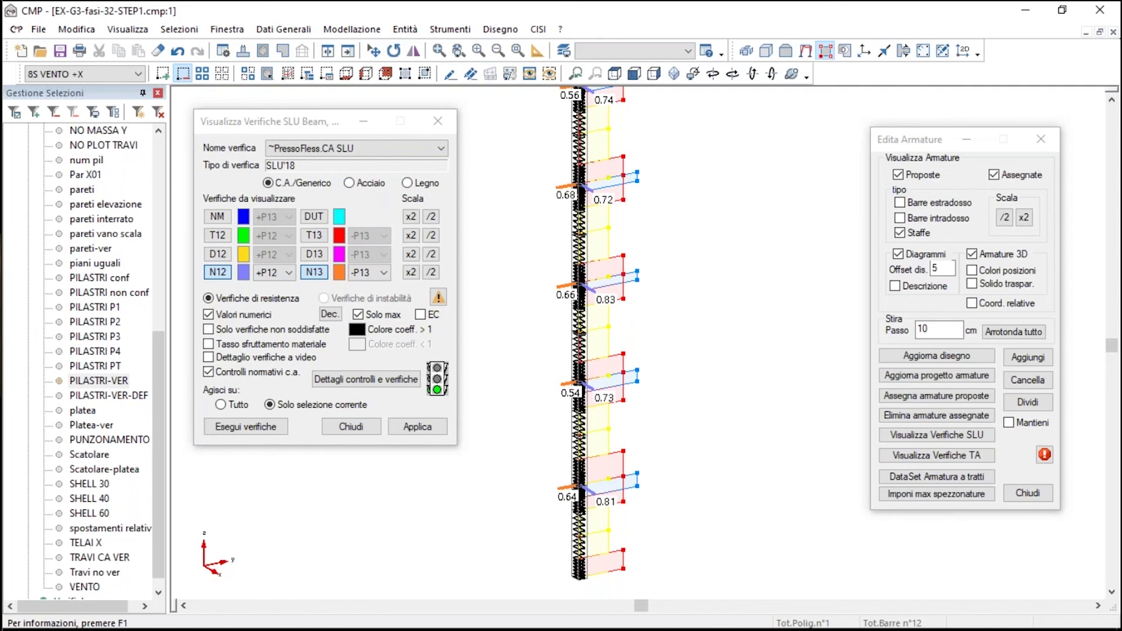
pyautogui.click(497, 49)
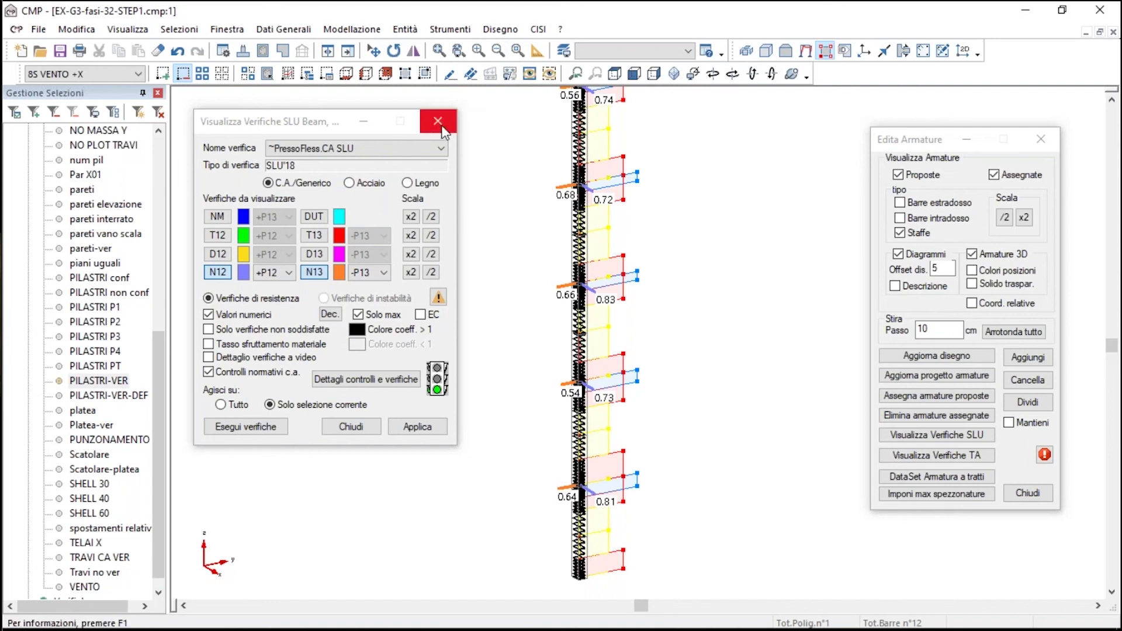
pyautogui.click(442, 130)
pyautogui.press('Escape')
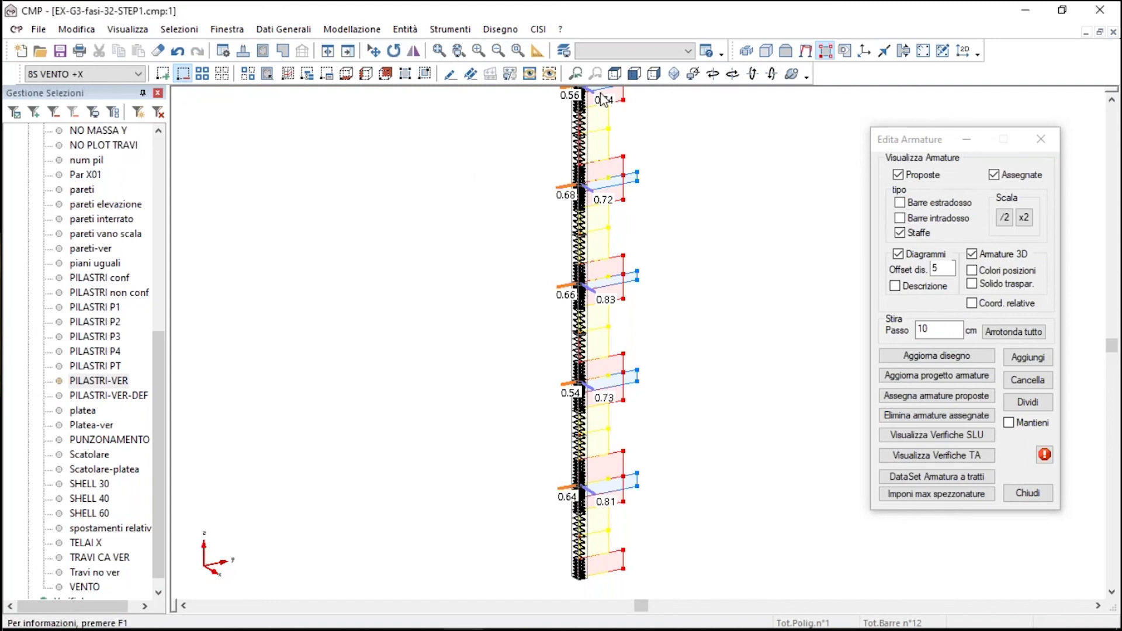
# In the bar verification settings, try the whole-number stirrups option (Num. intero staffe) on PressoFless.CA and discard the changes.
pyautogui.click(449, 29)
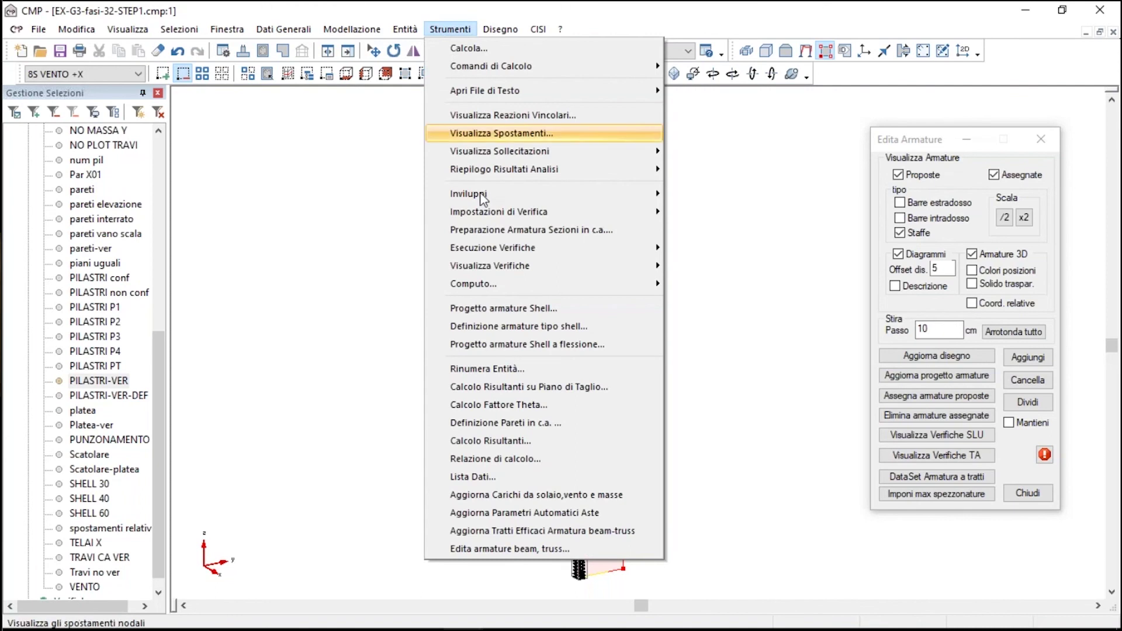
pyautogui.moveTo(497, 216)
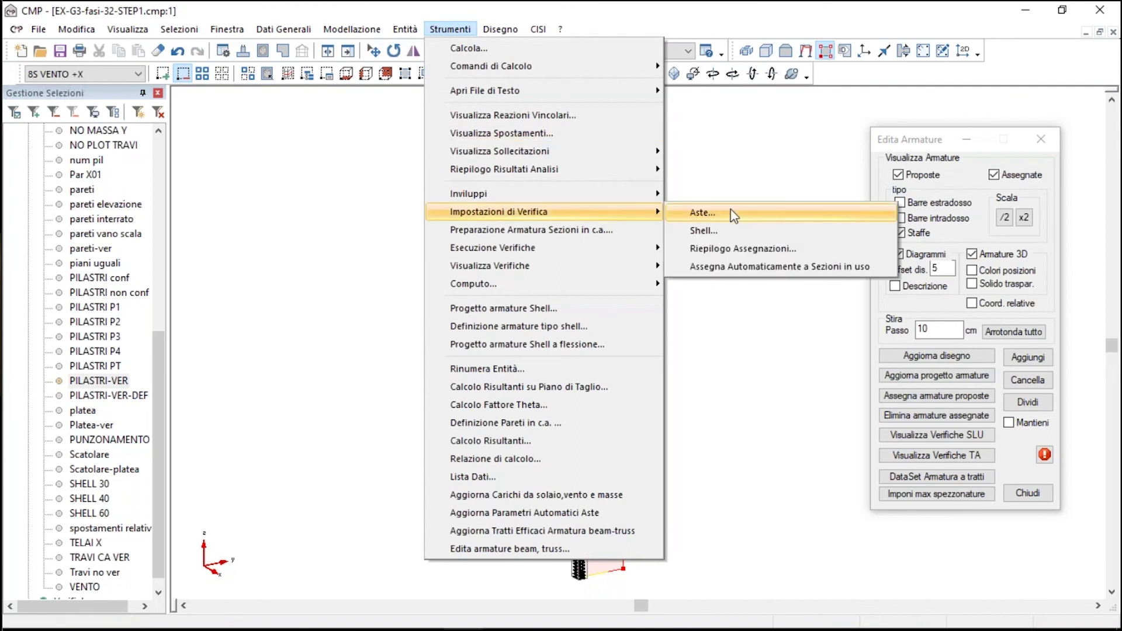
pyautogui.click(733, 216)
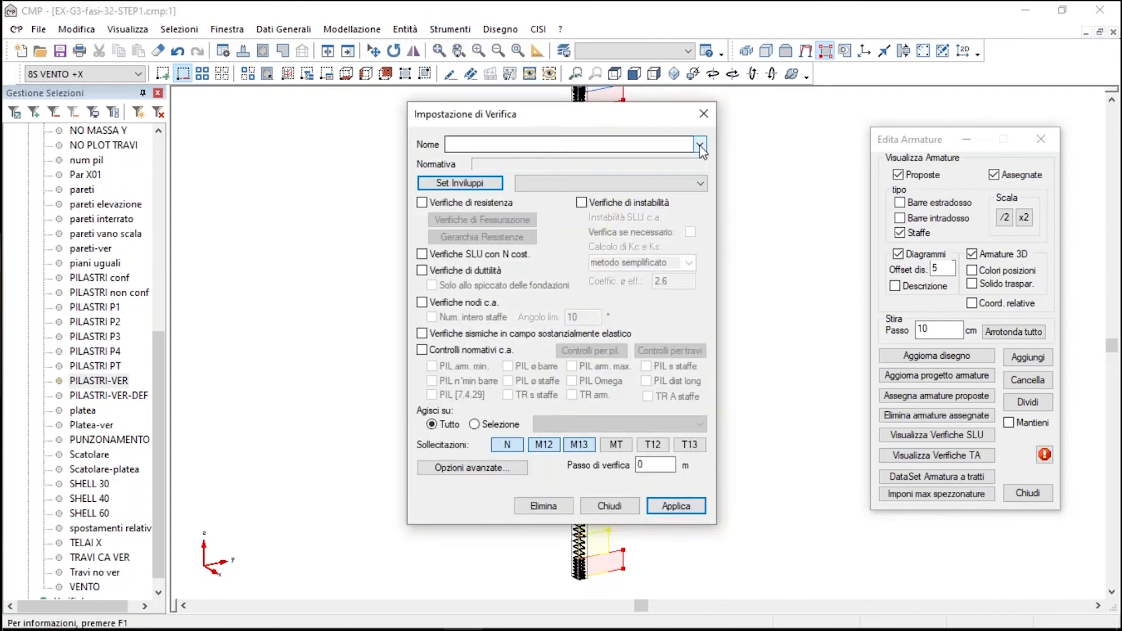
pyautogui.click(699, 144)
pyautogui.click(541, 170)
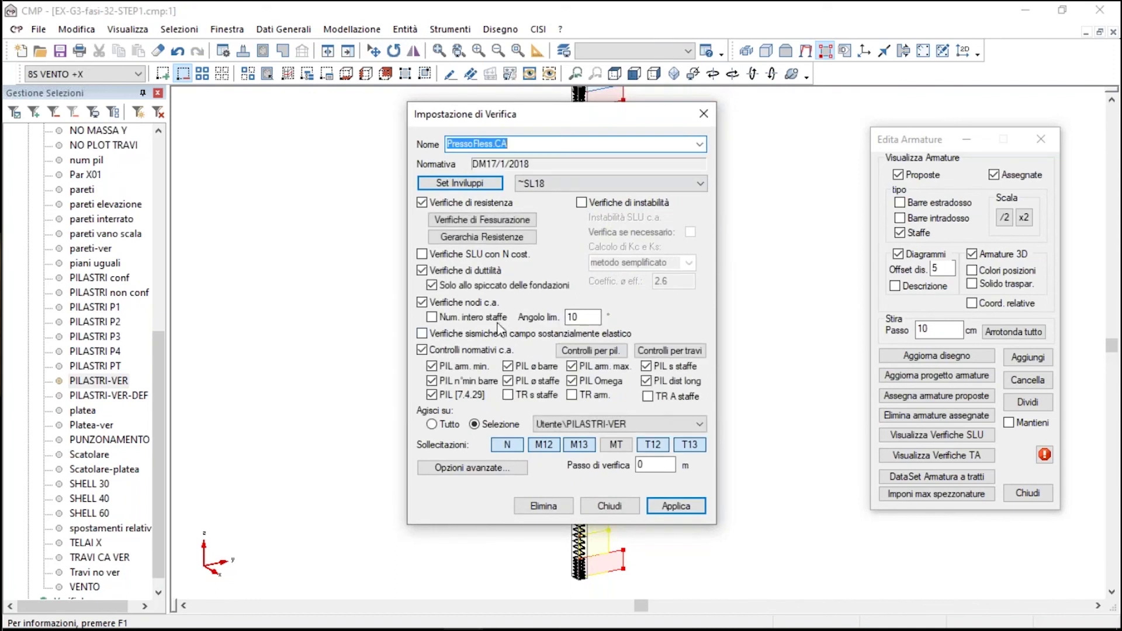
pyautogui.click(432, 319)
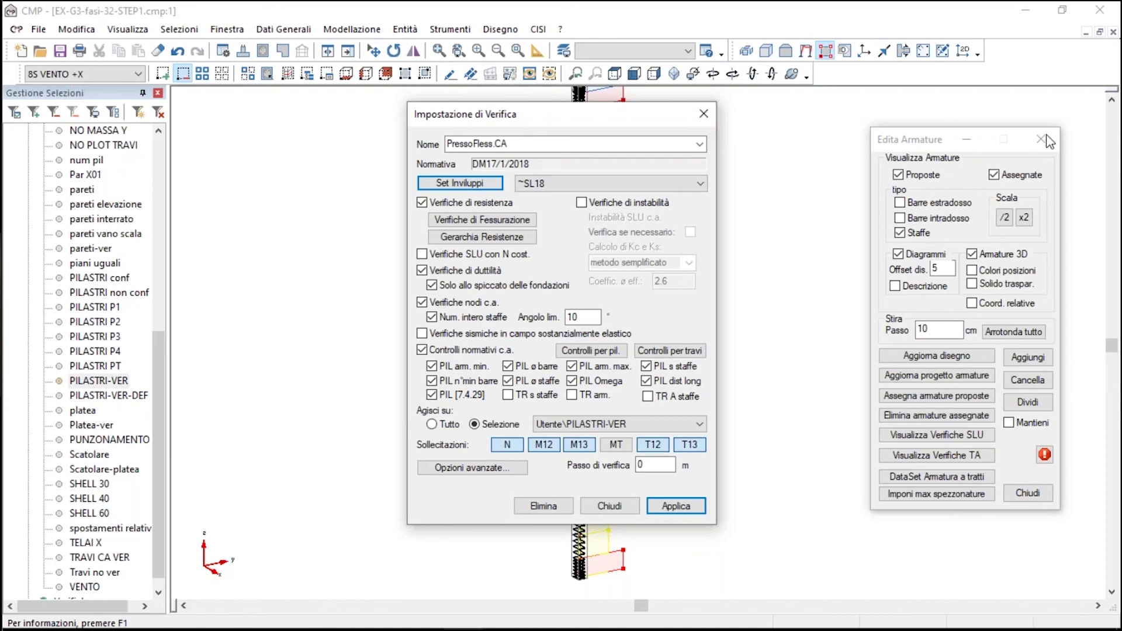
pyautogui.click(704, 114)
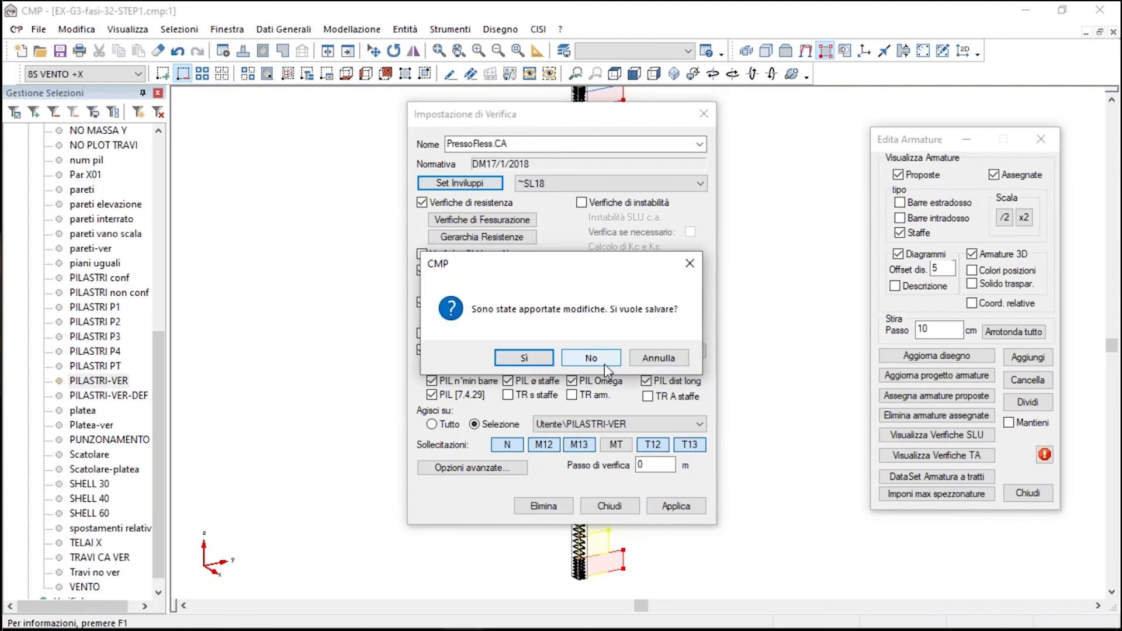
pyautogui.click(604, 363)
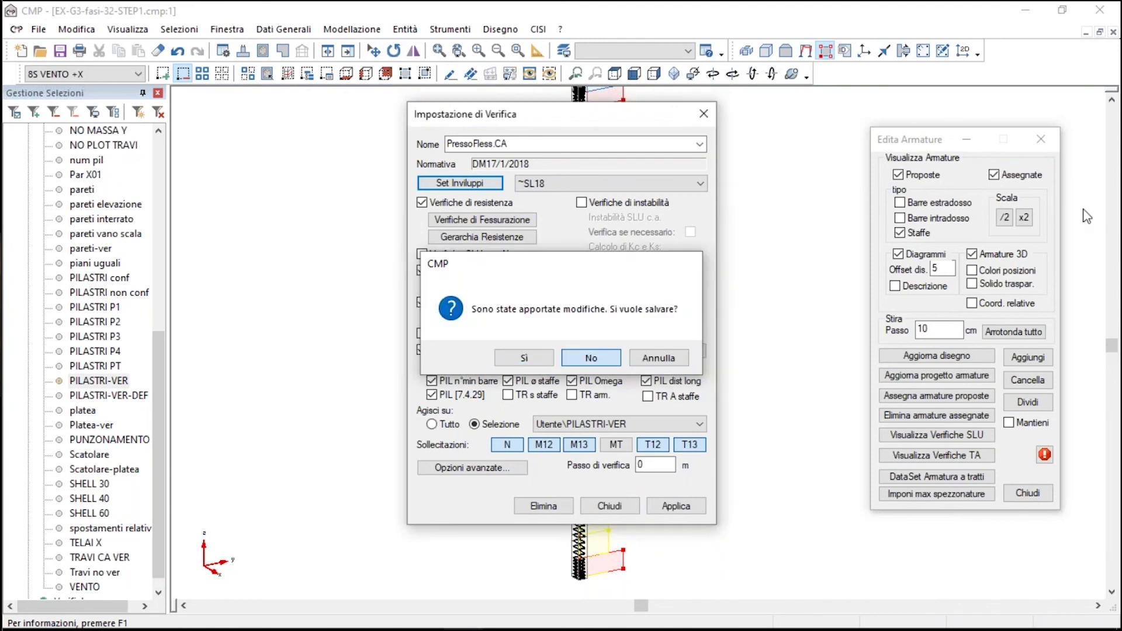
# Leave reinforcement editing and examine the PILASTRI conf and PILASTRI non conf column groups in turn as solids.
pyautogui.click(1043, 140)
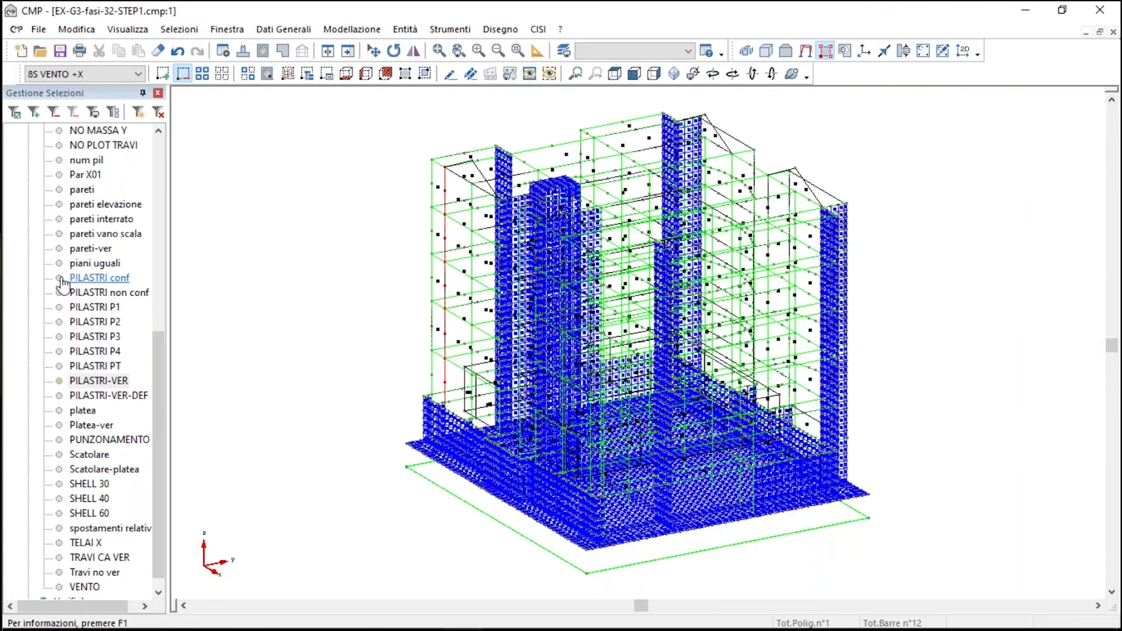
pyautogui.click(99, 277)
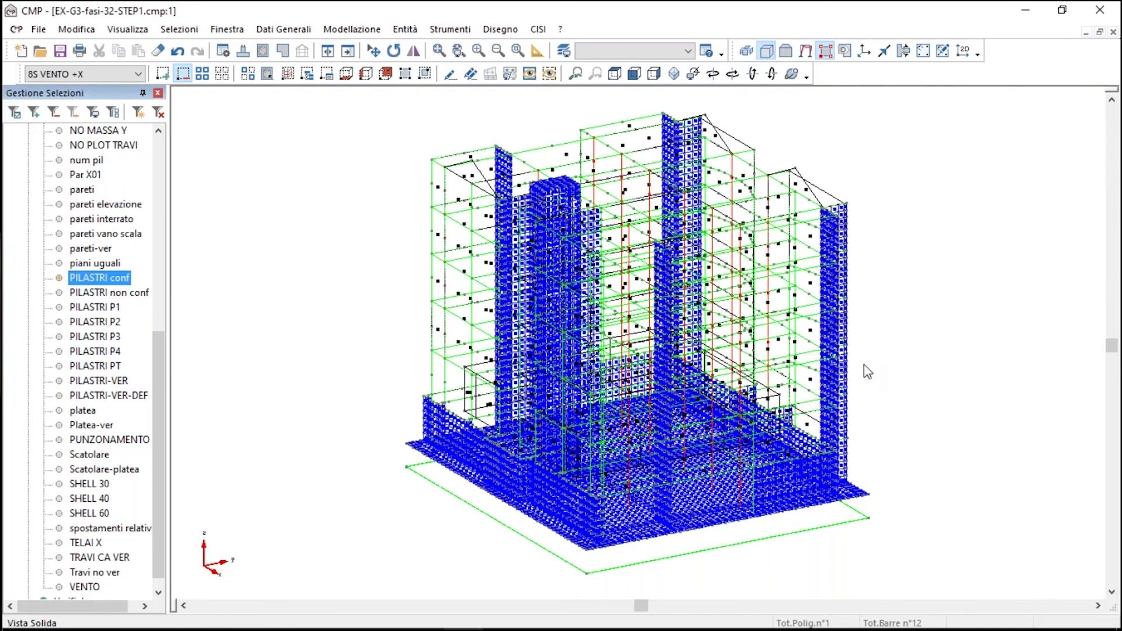
pyautogui.click(88, 292)
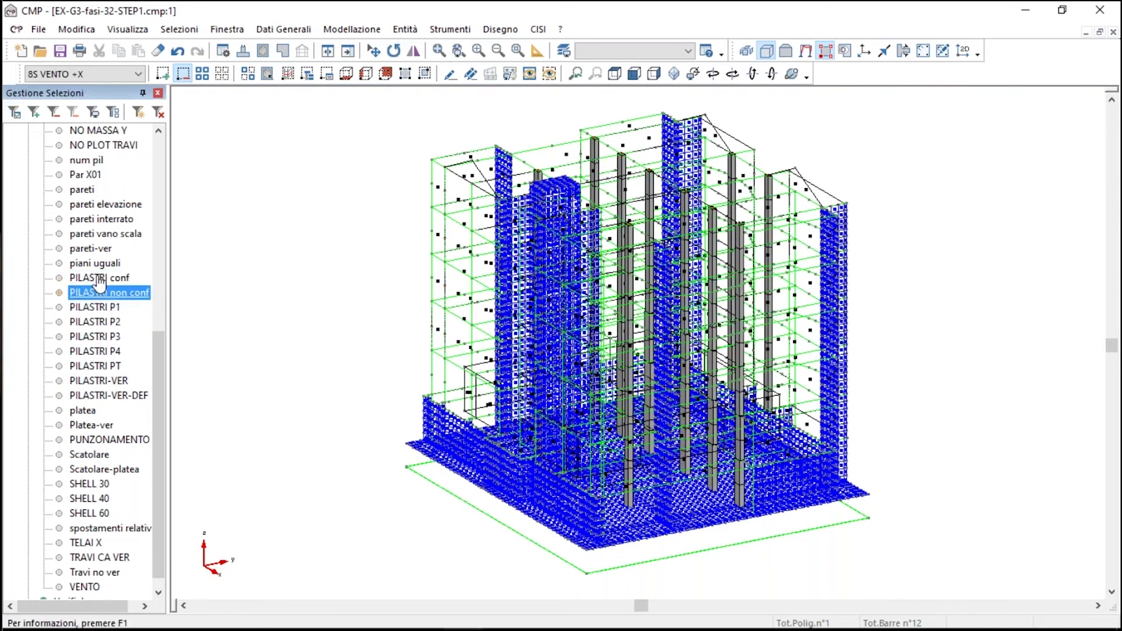
pyautogui.click(14, 112)
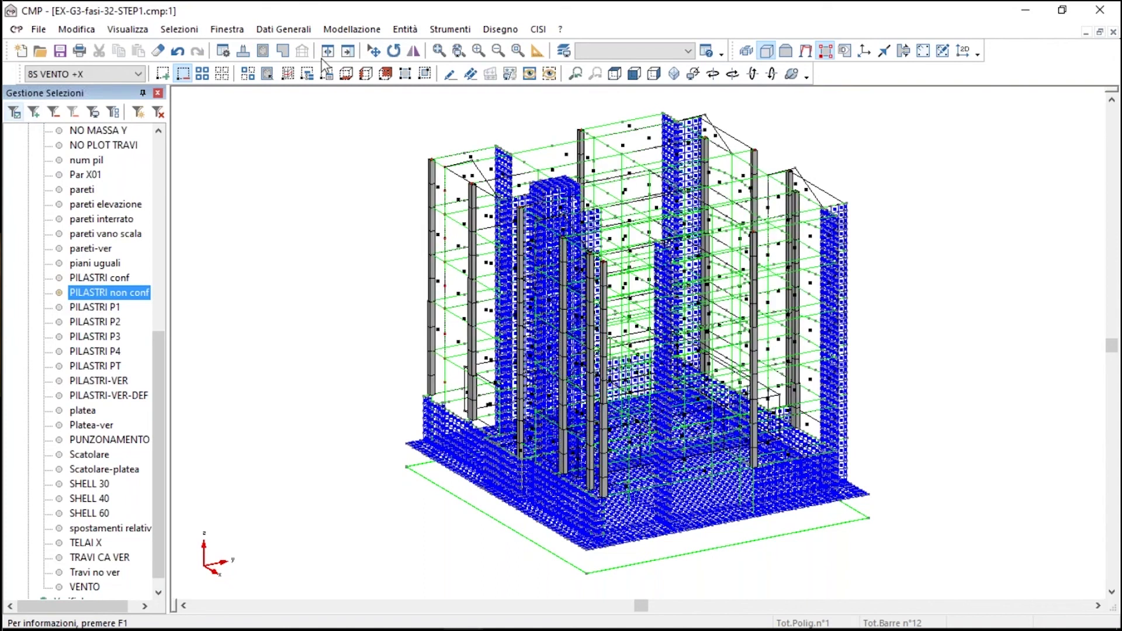
# Load the PressoFless.CA bar verification settings and rename them as a new set, PressoFless.CA-non confinati.
pyautogui.click(458, 30)
pyautogui.moveTo(517, 214)
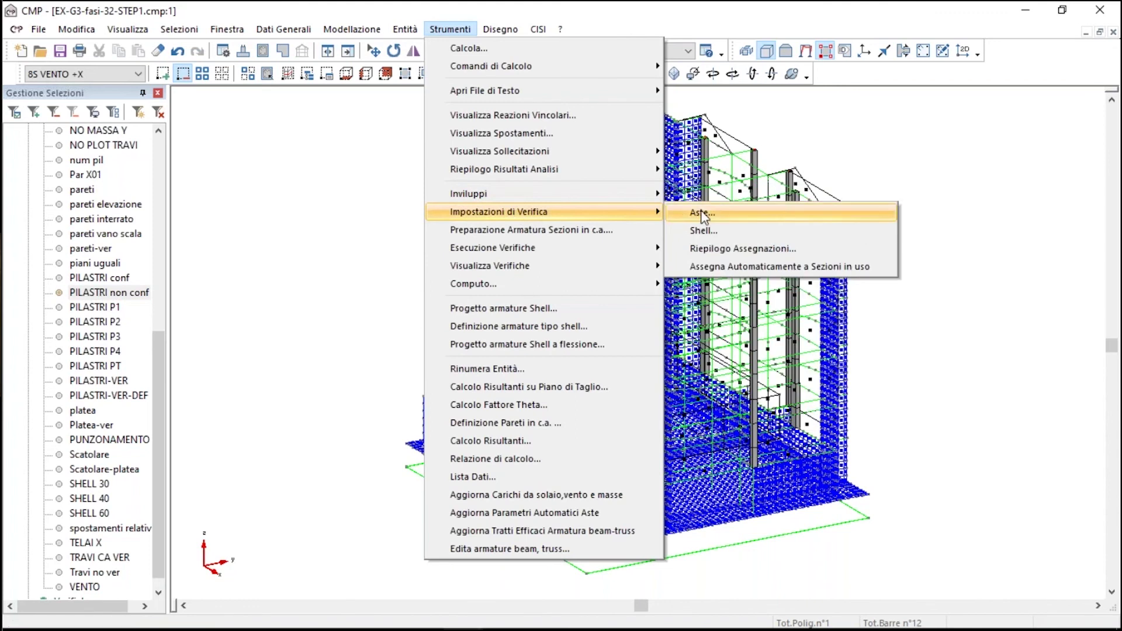
pyautogui.click(703, 214)
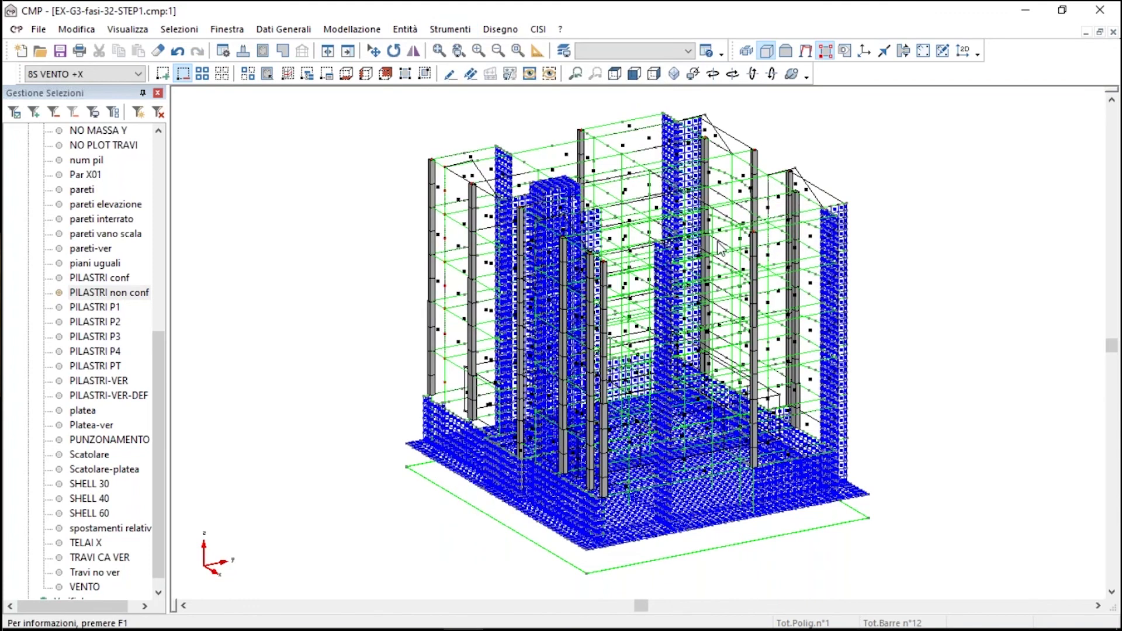
pyautogui.click(522, 169)
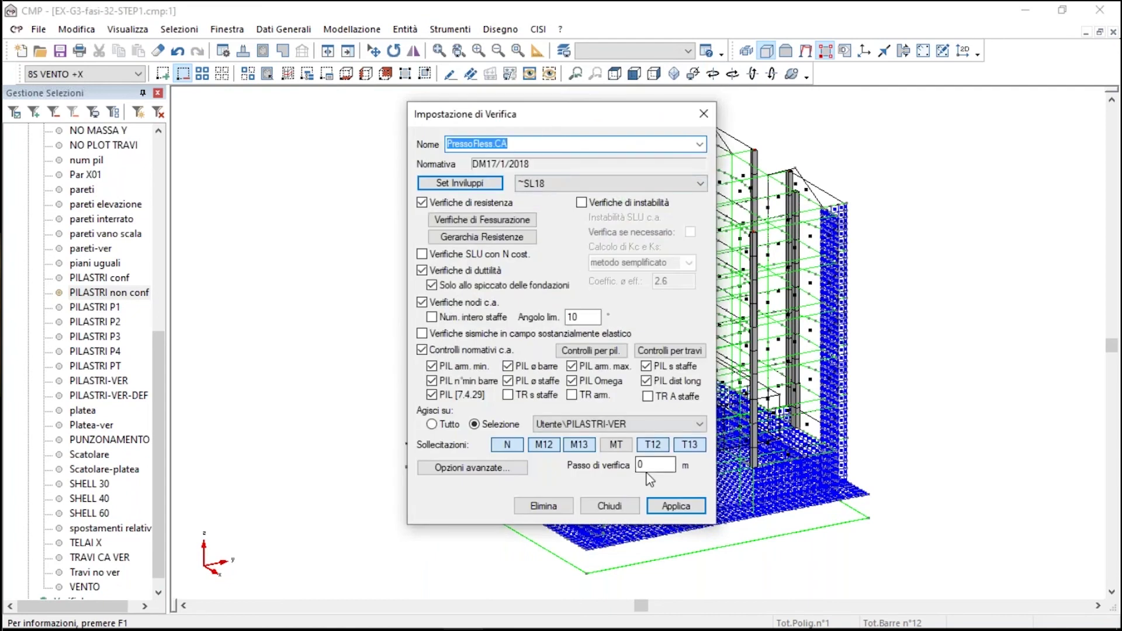
pyautogui.click(533, 144)
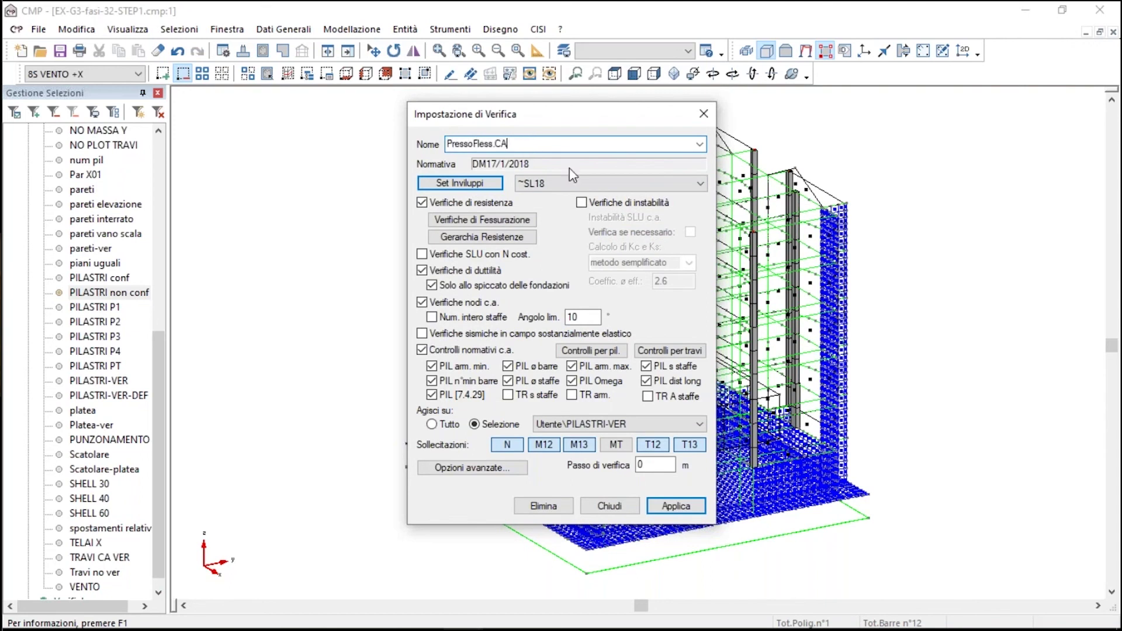
pyautogui.write('-non confinati')
# Apply the non confinati settings to the PILASTRI non conf selection with whole-number stirrups (Num. intero staffe) enabled for the node checks.
pyautogui.click(705, 426)
pyautogui.moveTo(696, 576); pyautogui.dragTo(707, 551)
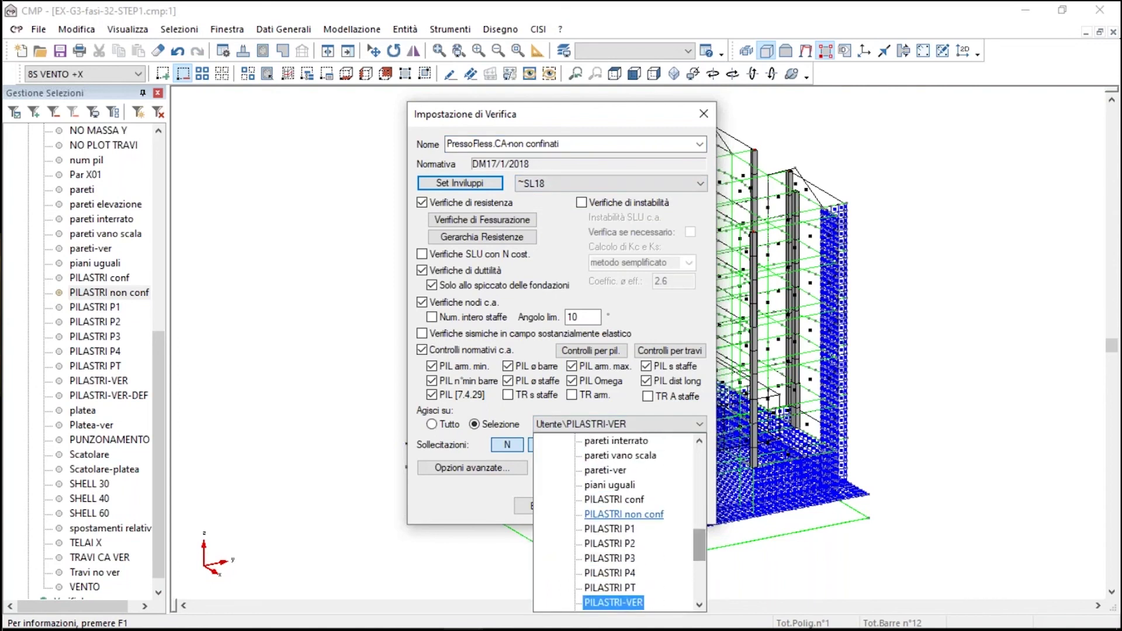
pyautogui.click(620, 515)
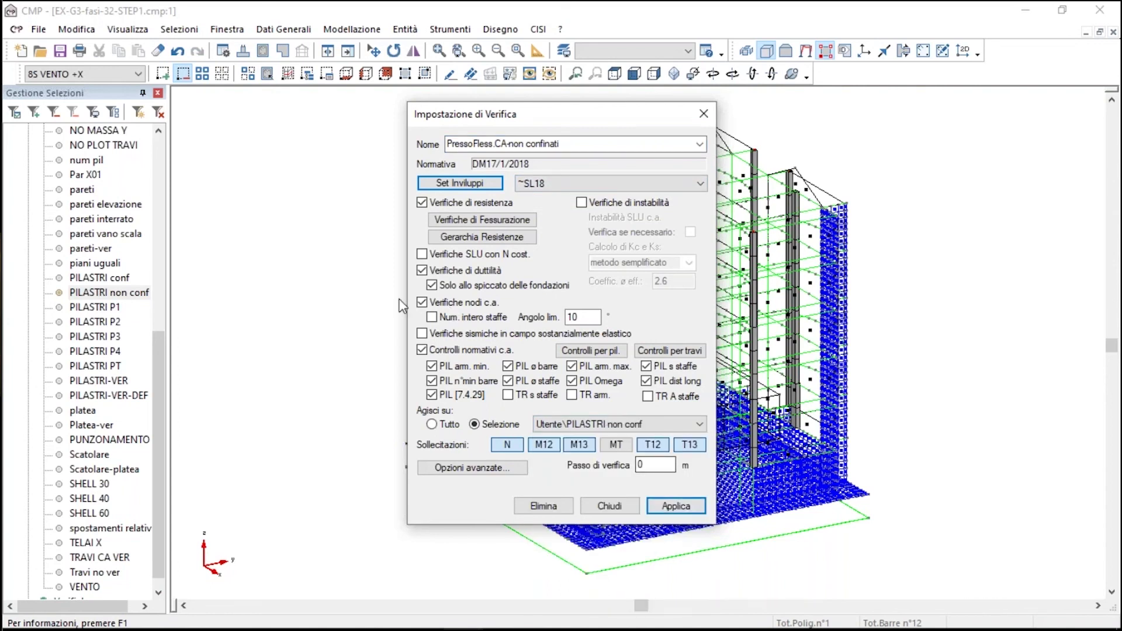
pyautogui.click(454, 320)
# From PressoFless.CA, set up a PressoFless.CA-conf variant acting on the PILASTRI conf selection with the reinforced-concrete node checks turned off.
pyautogui.click(699, 145)
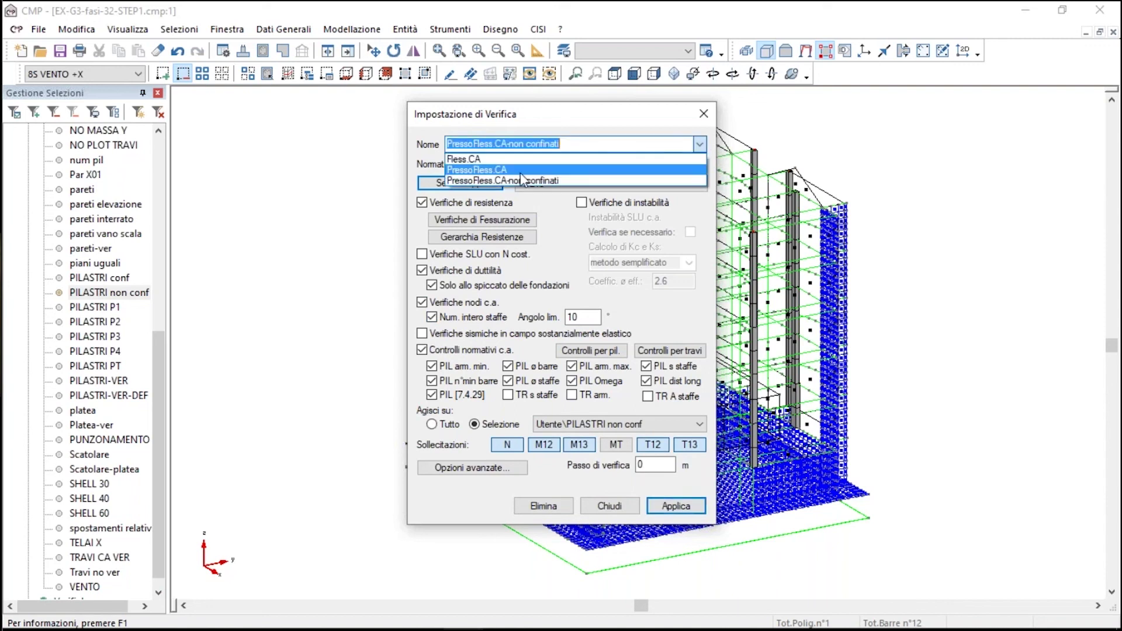
pyautogui.click(520, 170)
pyautogui.write('-conf')
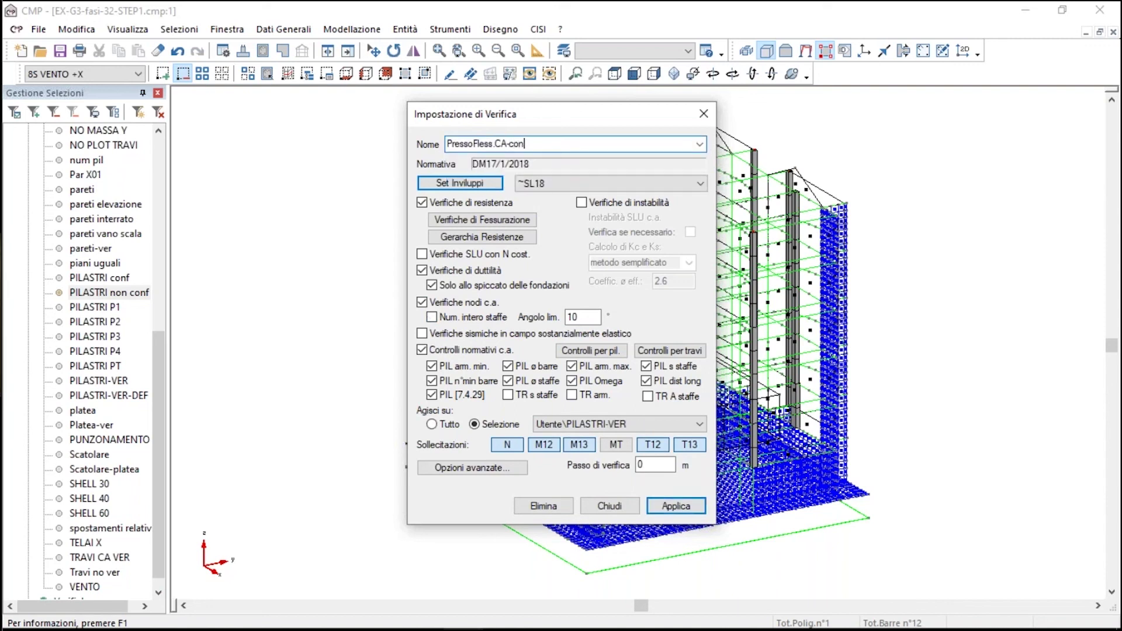
pyautogui.click(700, 424)
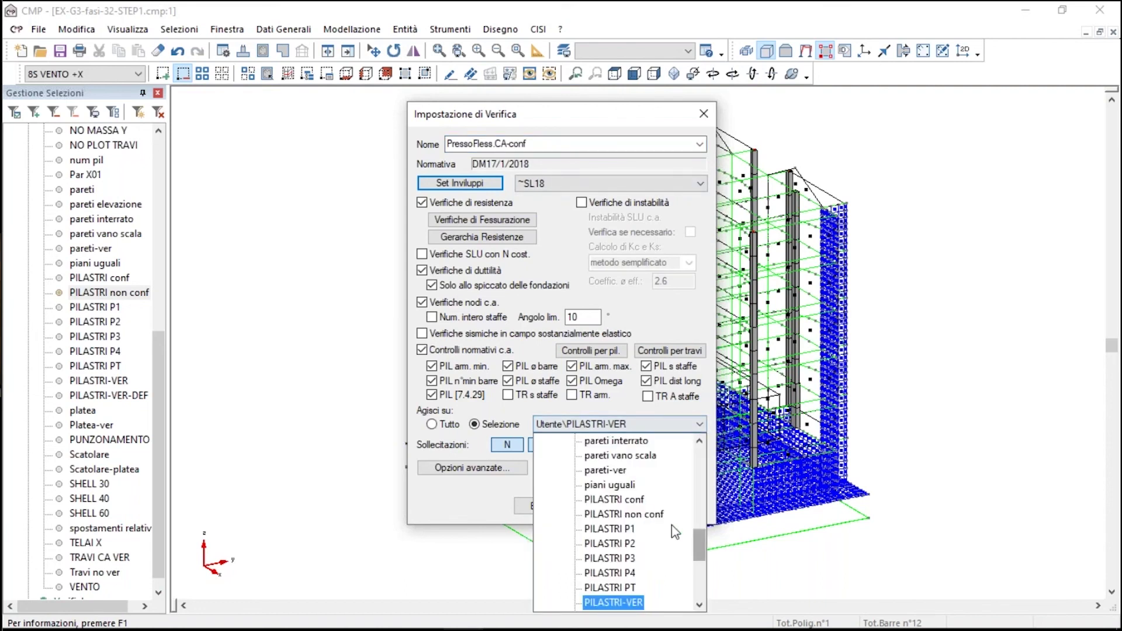
pyautogui.click(613, 499)
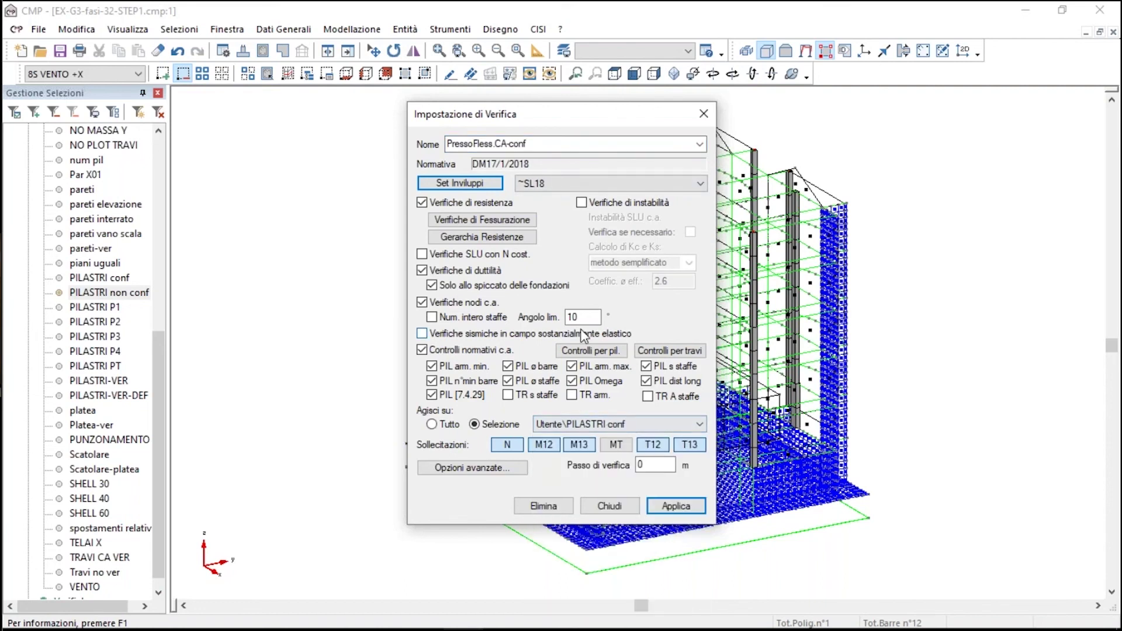
pyautogui.click(437, 304)
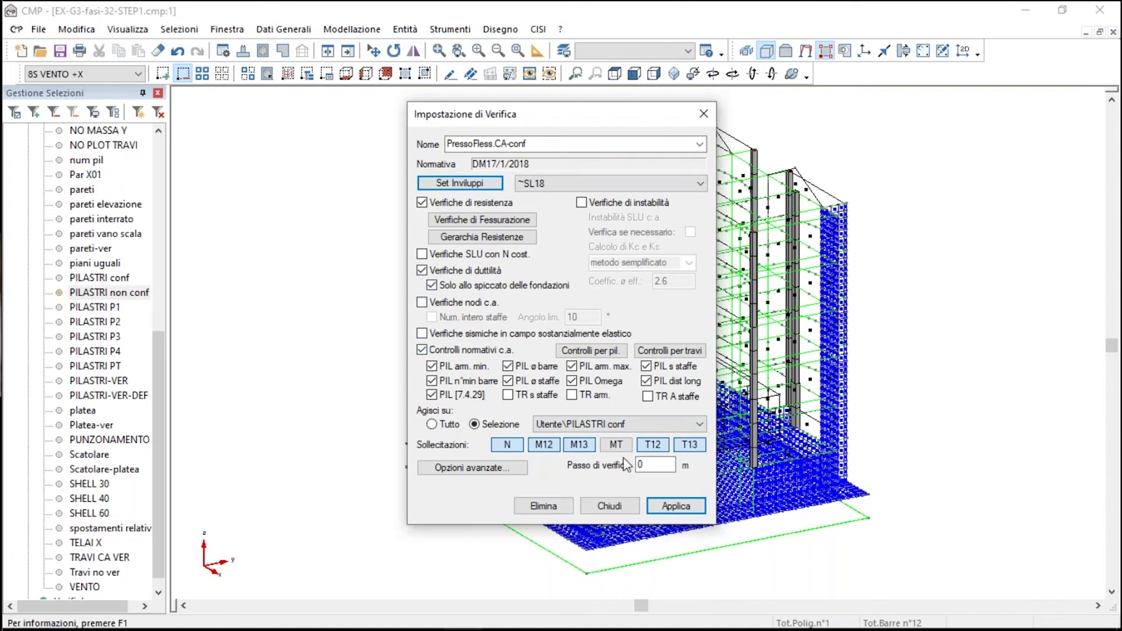